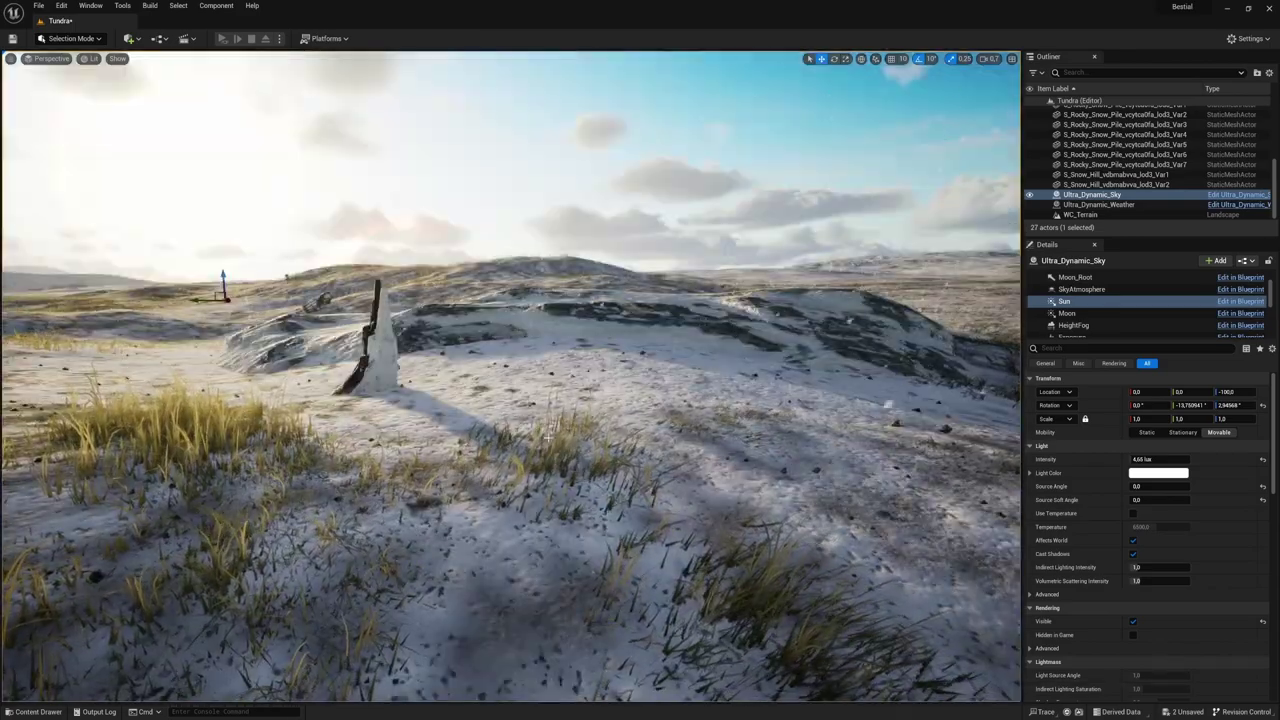
Nudge the burnt tree trunk along X, then Alt-drag the rocky snow pile into a first copy.
click(382, 376)
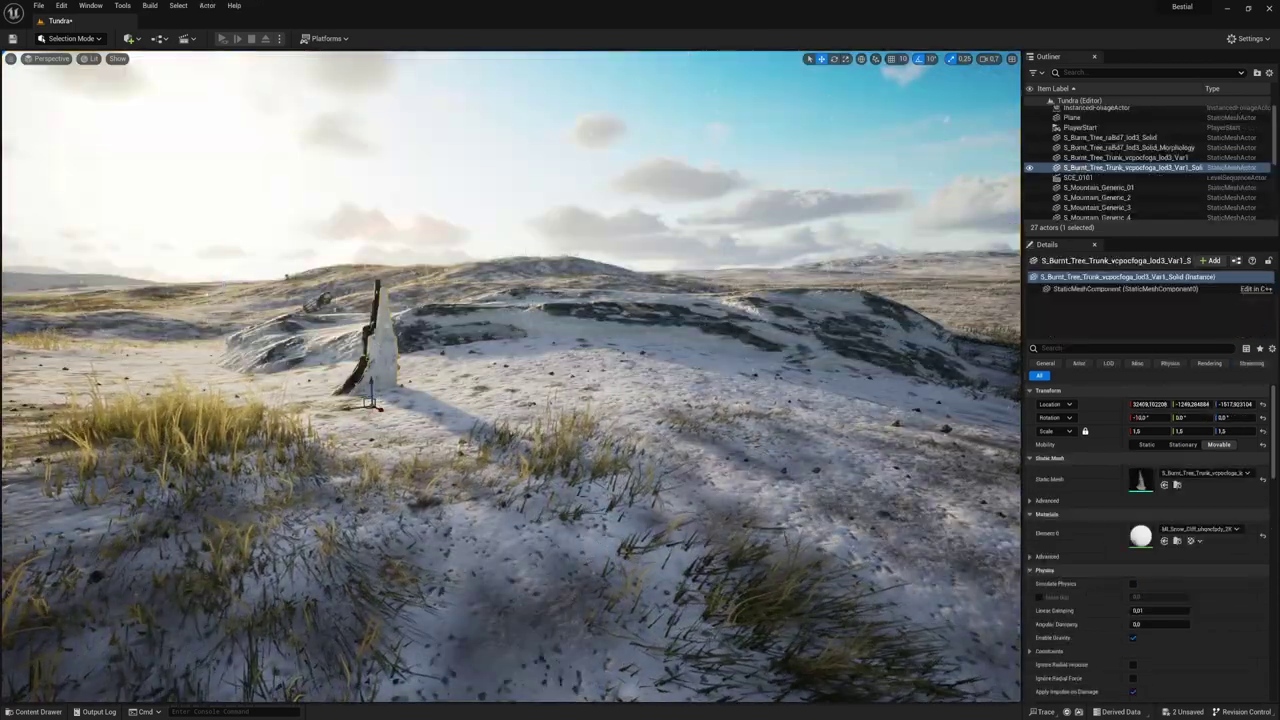
drag(368, 400, 376, 407)
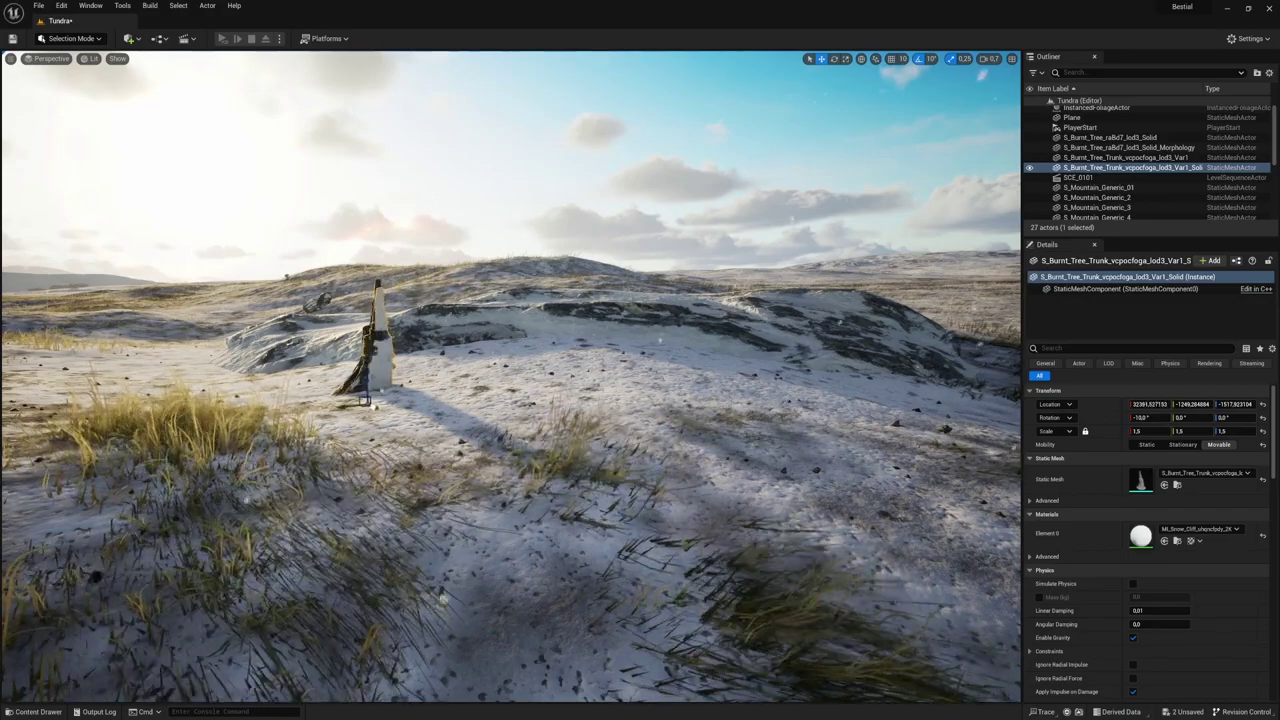
click(519, 316)
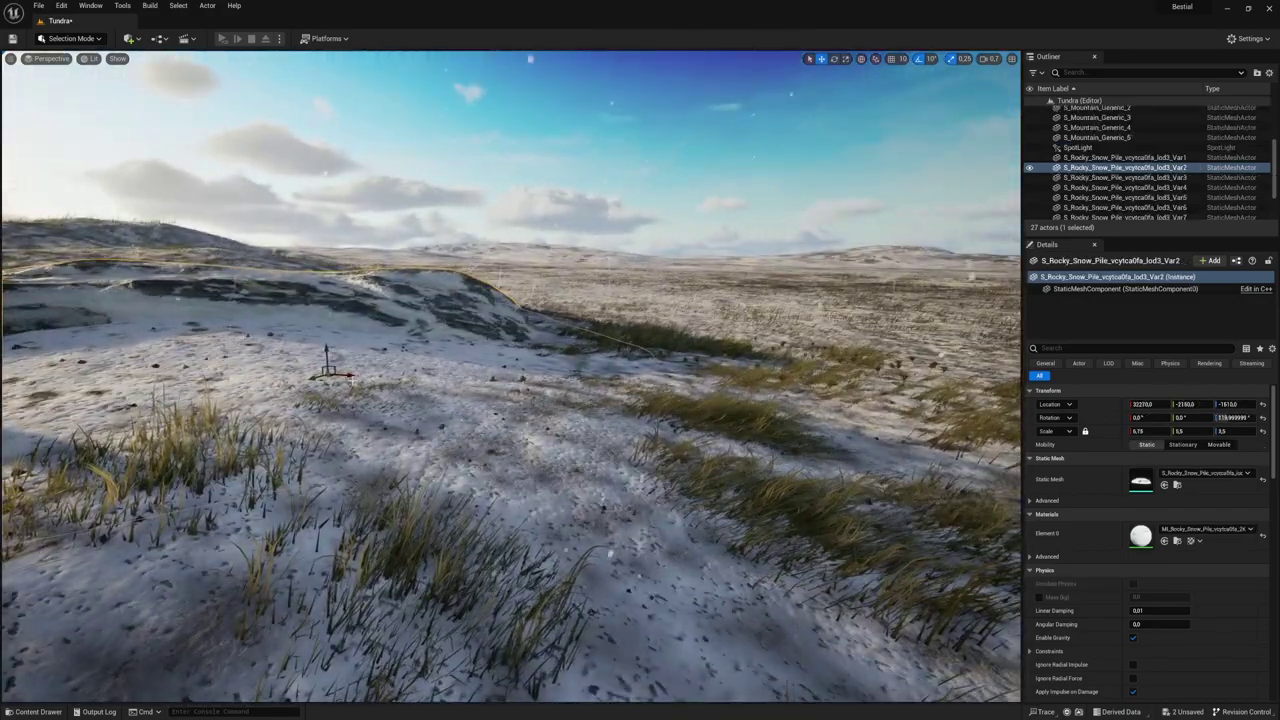
alt+drag(340, 373, 683, 427)
key(f)
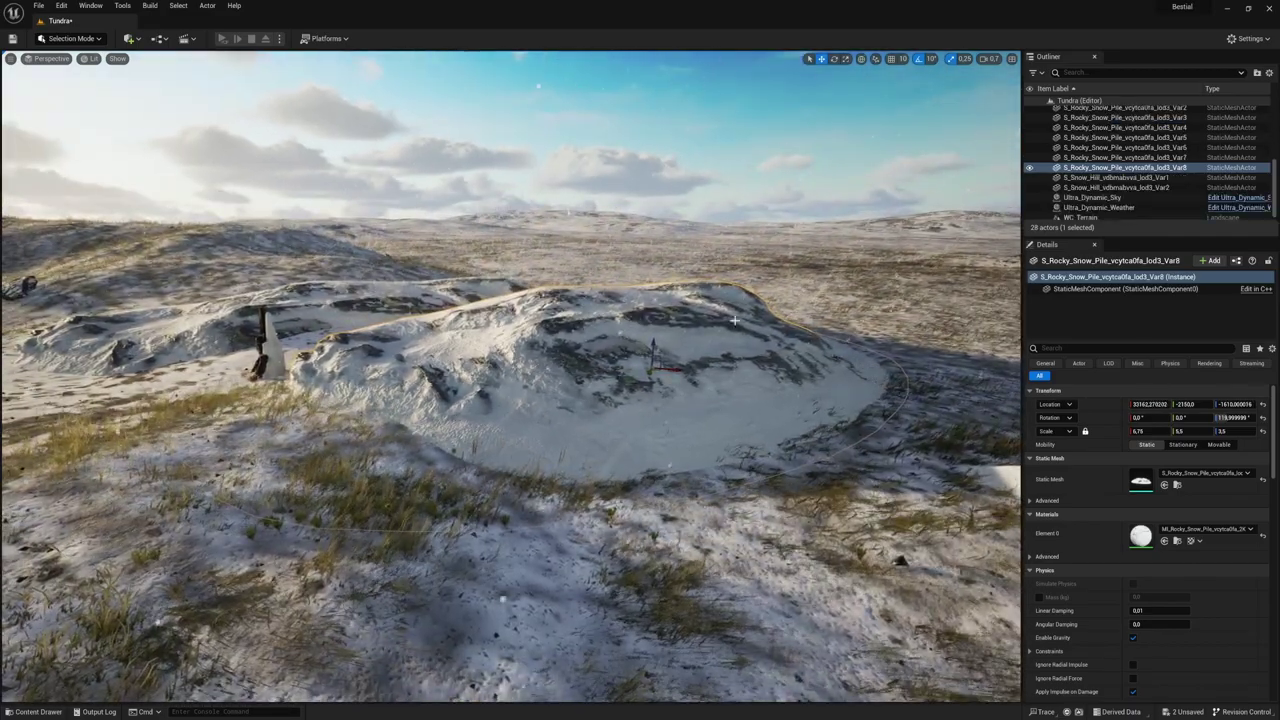
Push that copy back, duplicate the pile again along X, and rotate the new copy.
drag(735, 320, 735, 285)
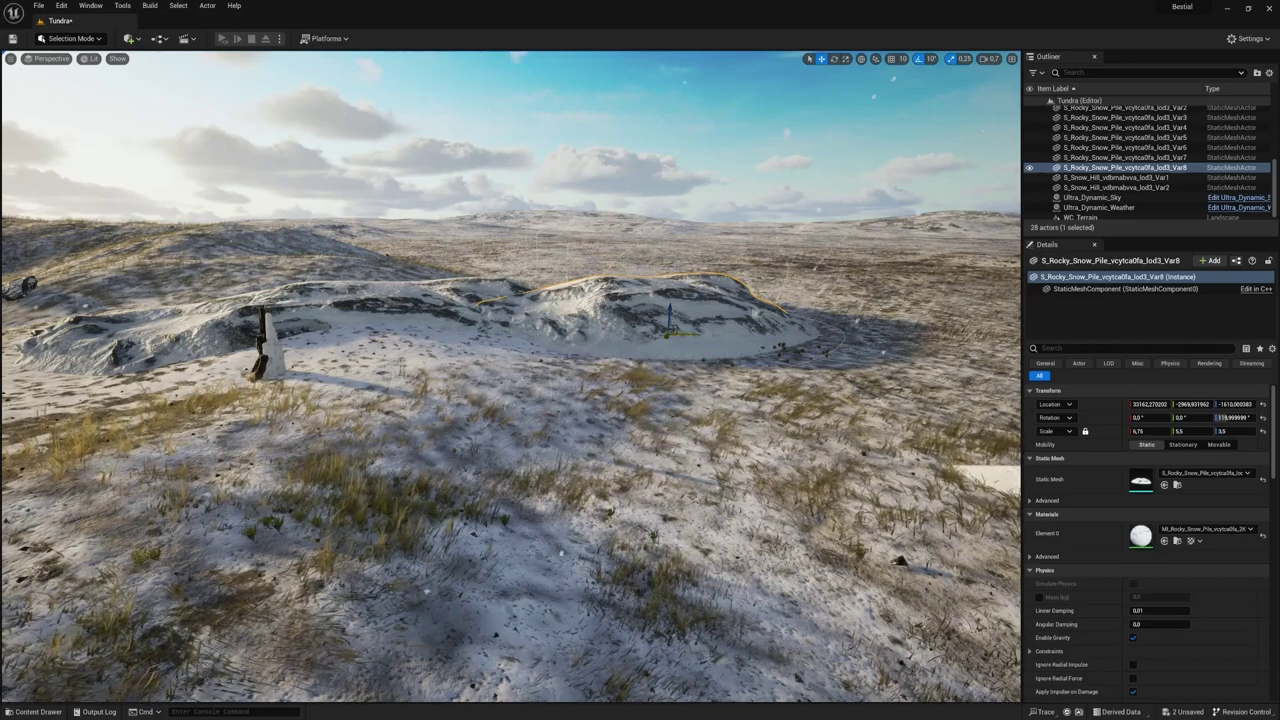
mouse_move(682, 333)
alt+mouse_down()
mouse_move(925, 346)
mouse_move(903, 361)
mouse_move(930, 352)
alt+mouse_up()
right_drag(907, 347, 907, 347)
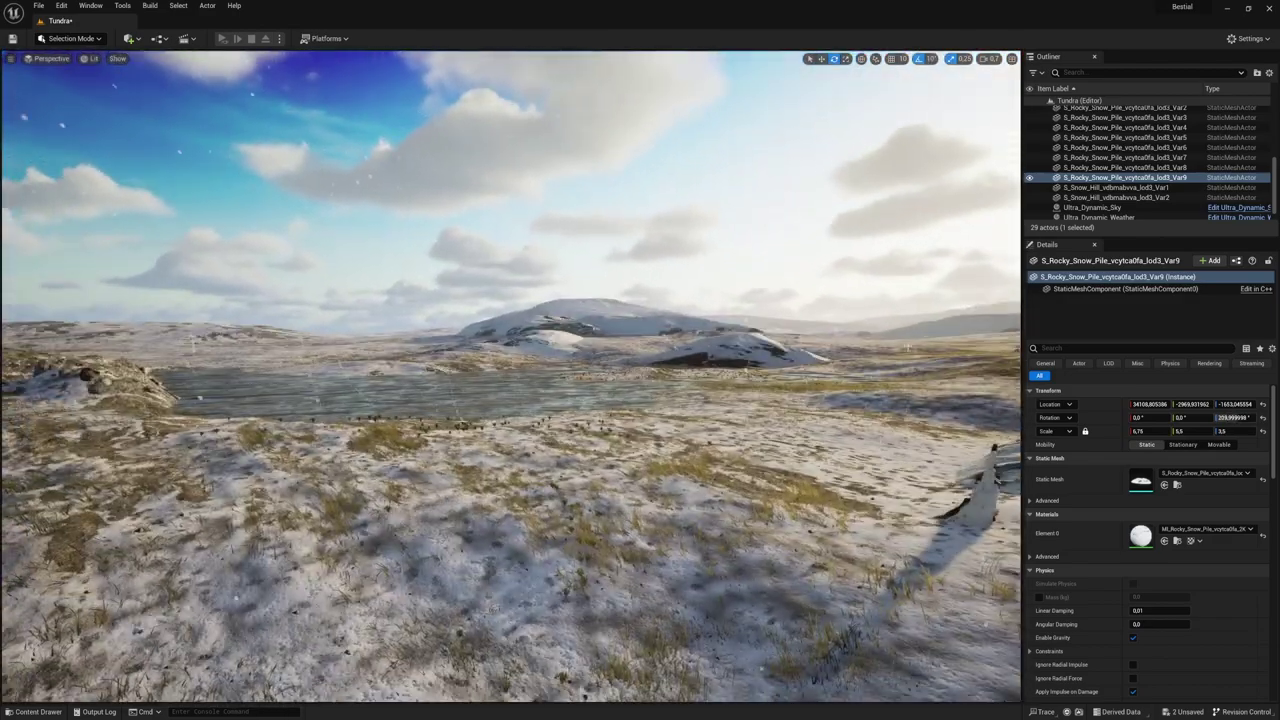
scroll(1097, 190, down, 1)
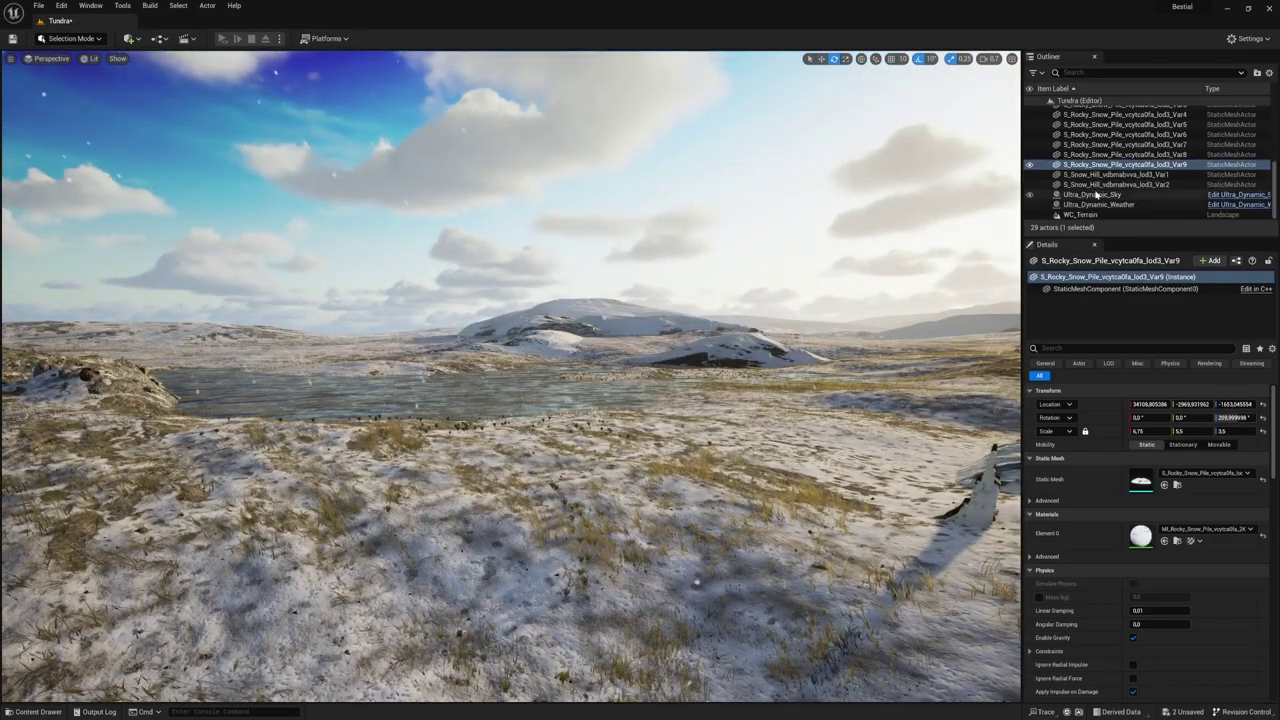
Select Ultra_Dynamic_Sky and drag its Time Of Day into night, looking up at the clouds.
click(1097, 195)
click(1160, 471)
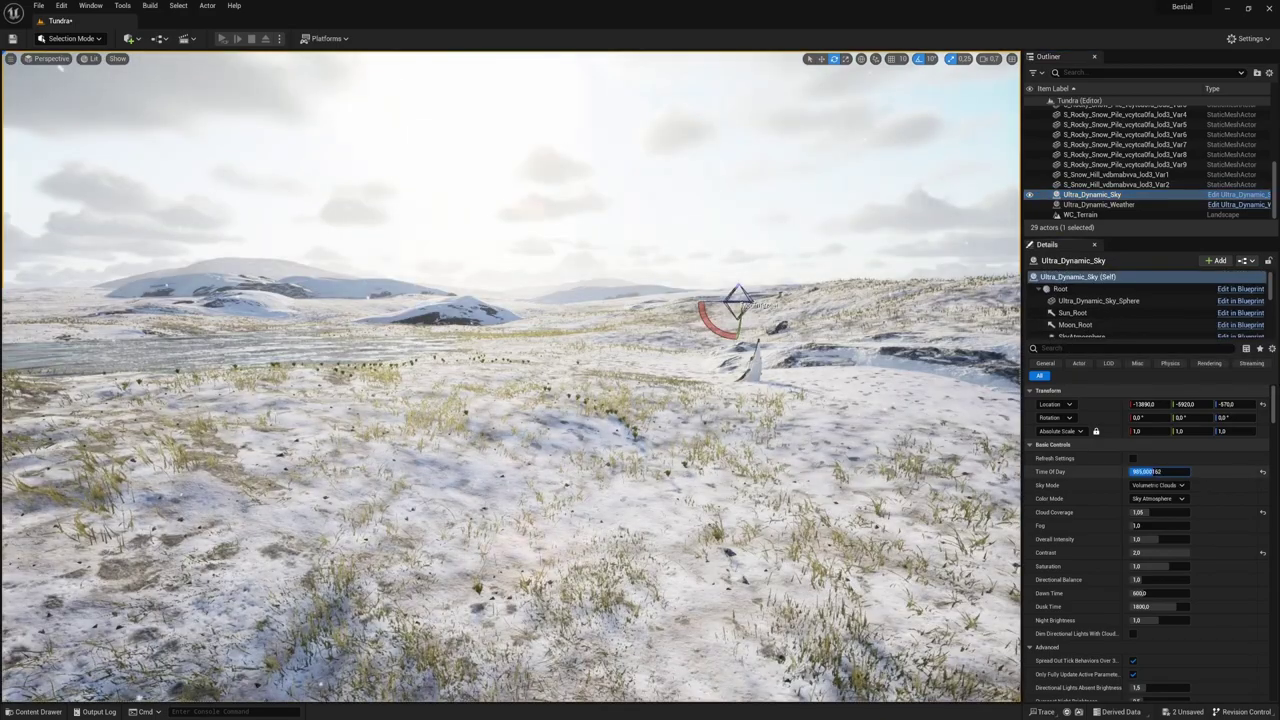
drag(1160, 471, 1180, 471)
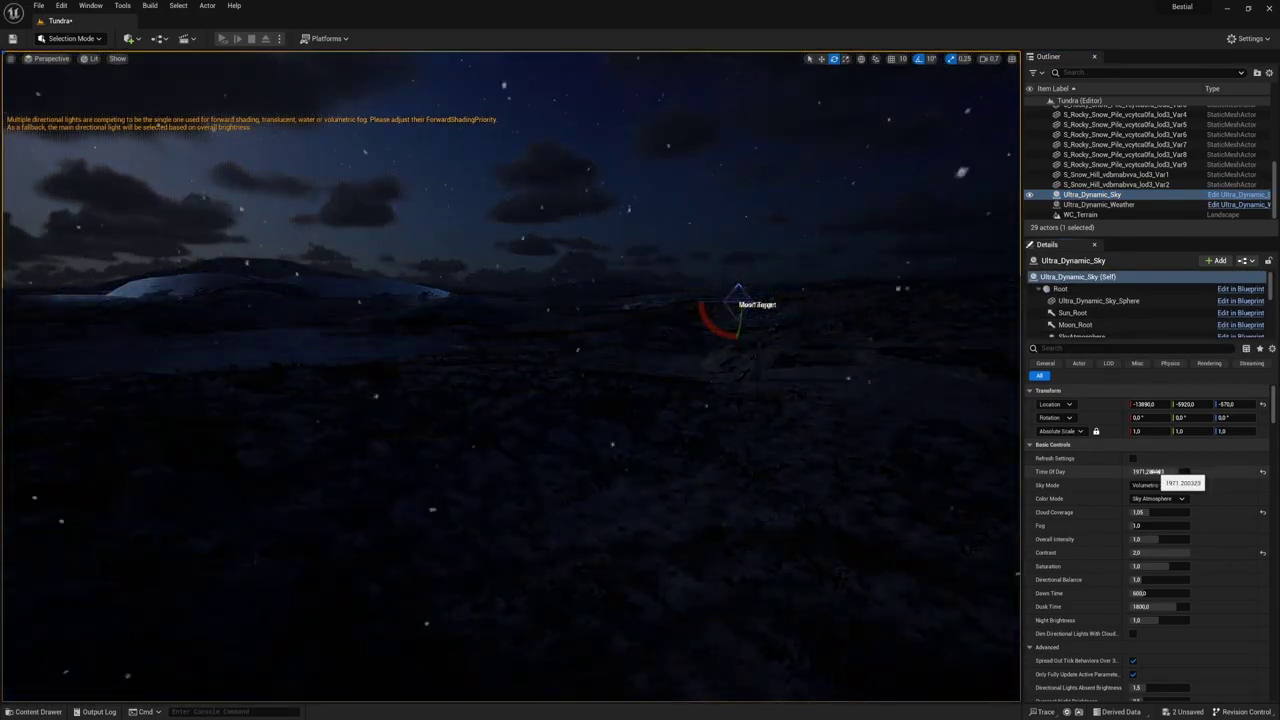
drag(1160, 471, 1166, 471)
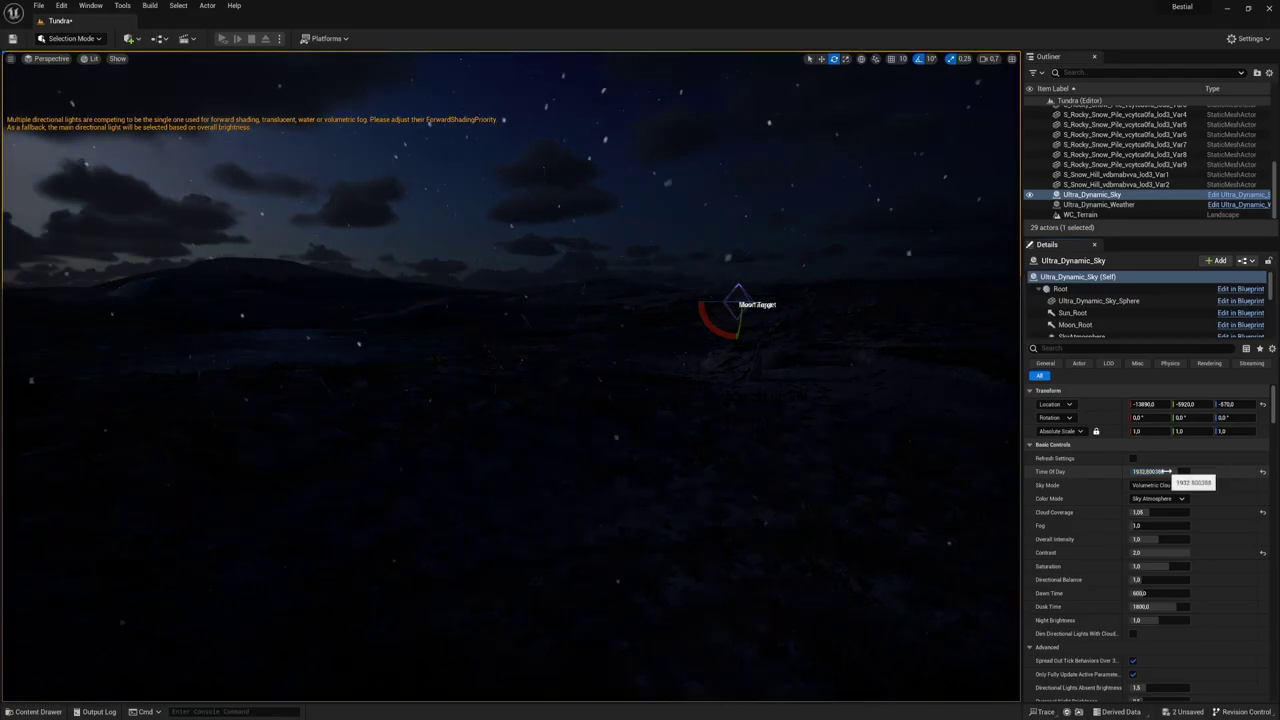
right_drag(900, 420, 860, 400)
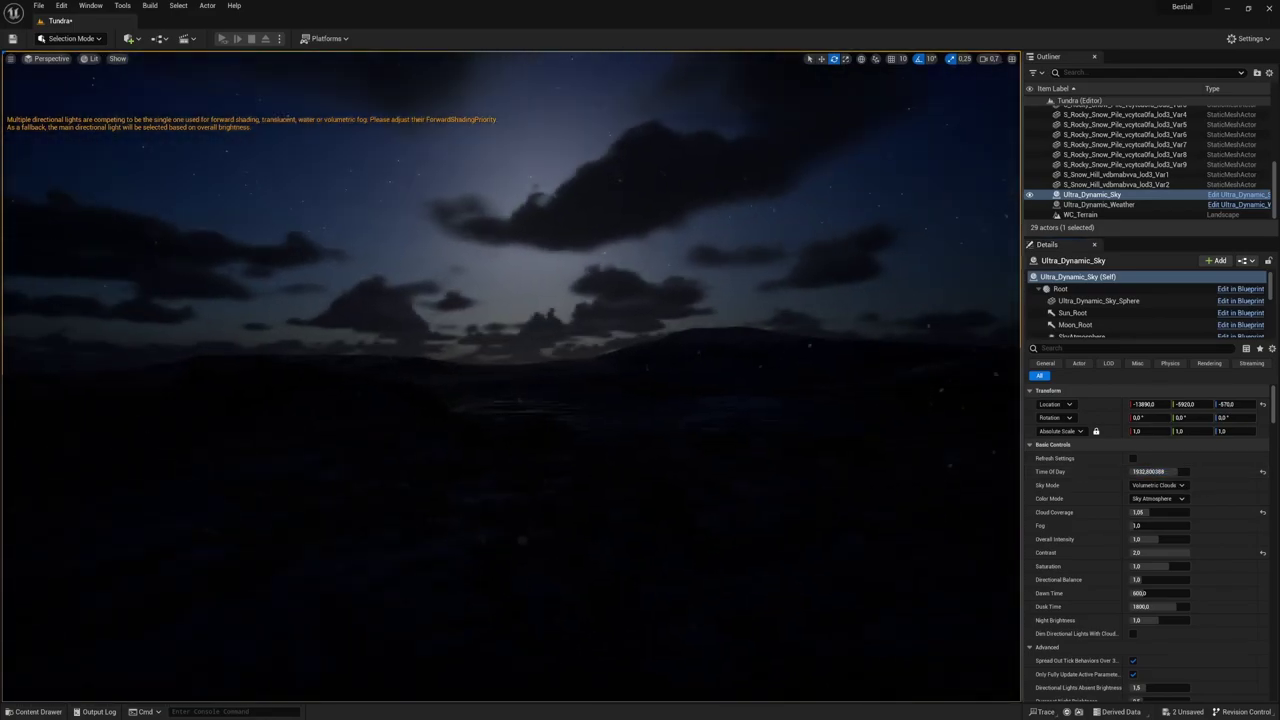
Turn Time Of Day back through sunset to daylight at about 1612.8.
drag(1160, 471, 1011, 455)
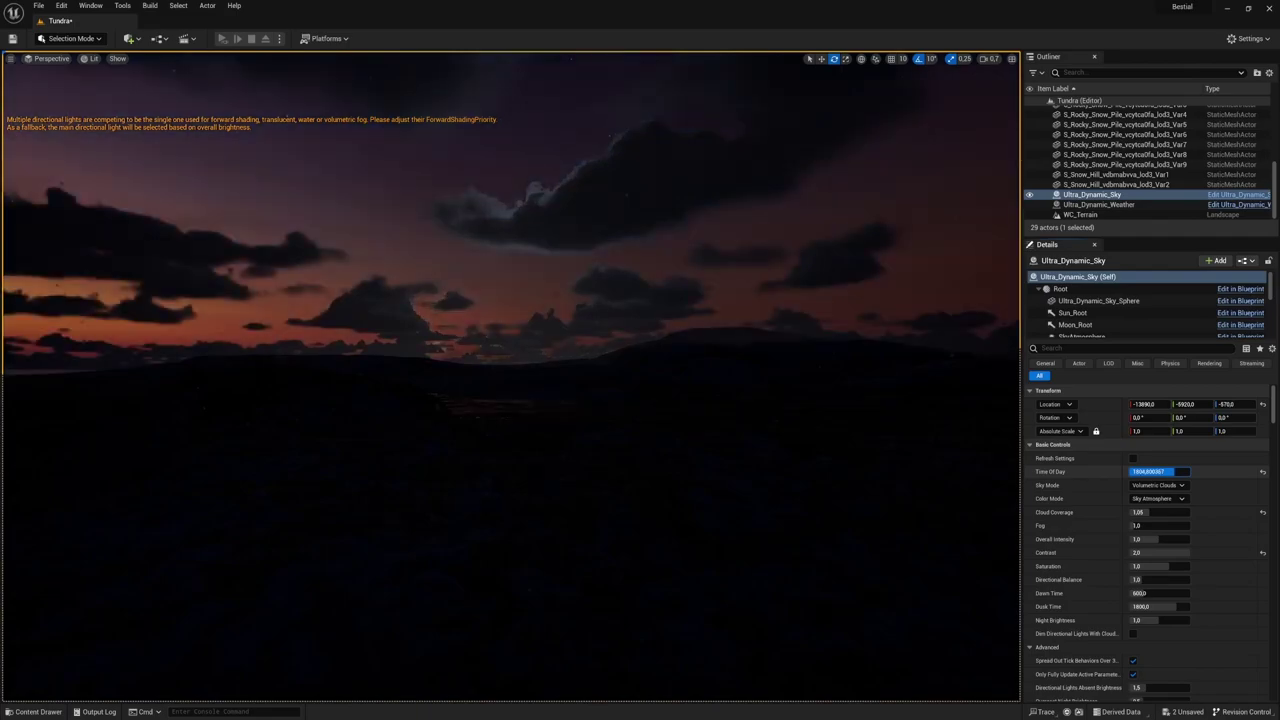
right_drag(1011, 455, 1000, 400)
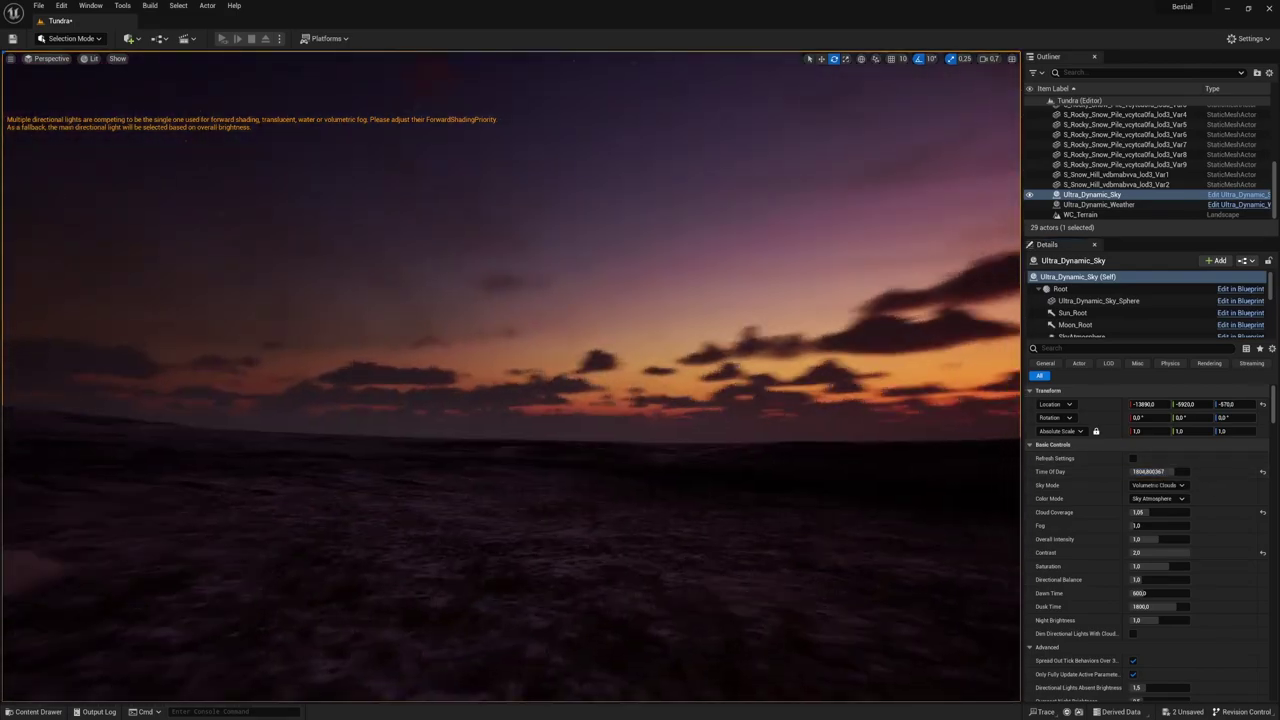
right_drag(1000, 400, 1000, 440)
drag(1155, 471, 870, 437)
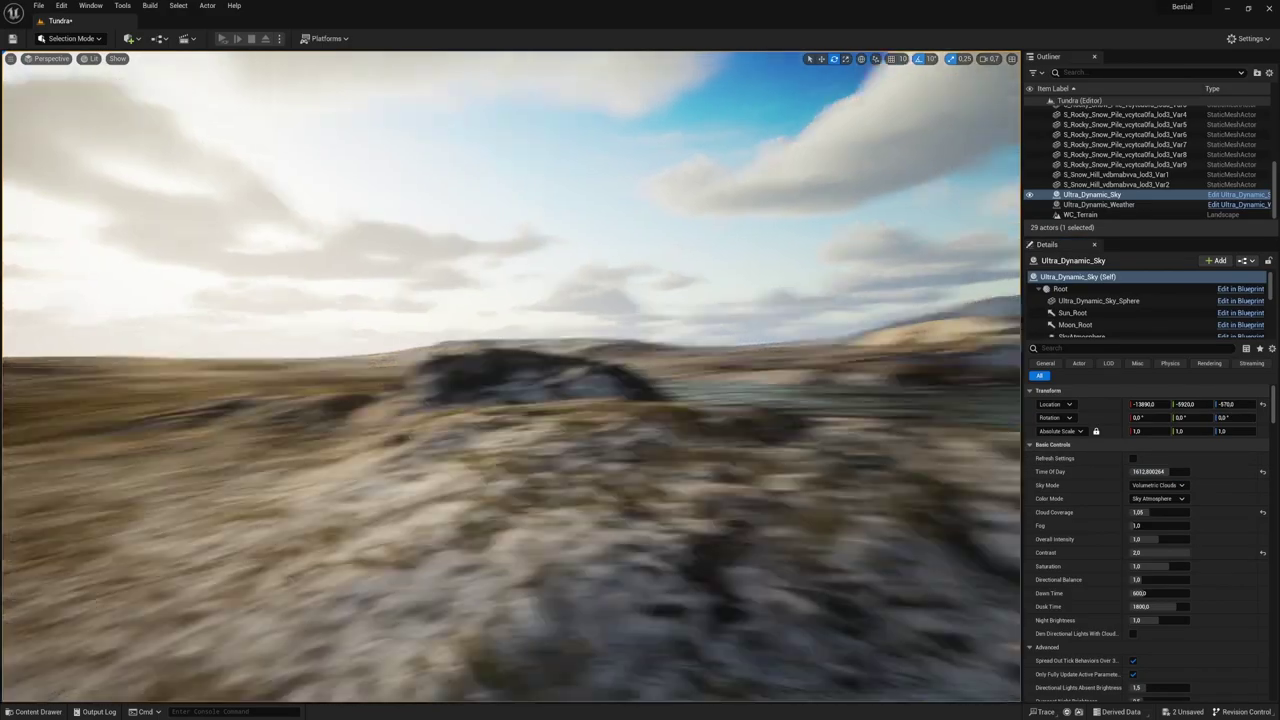
right_drag(870, 437, 771, 337)
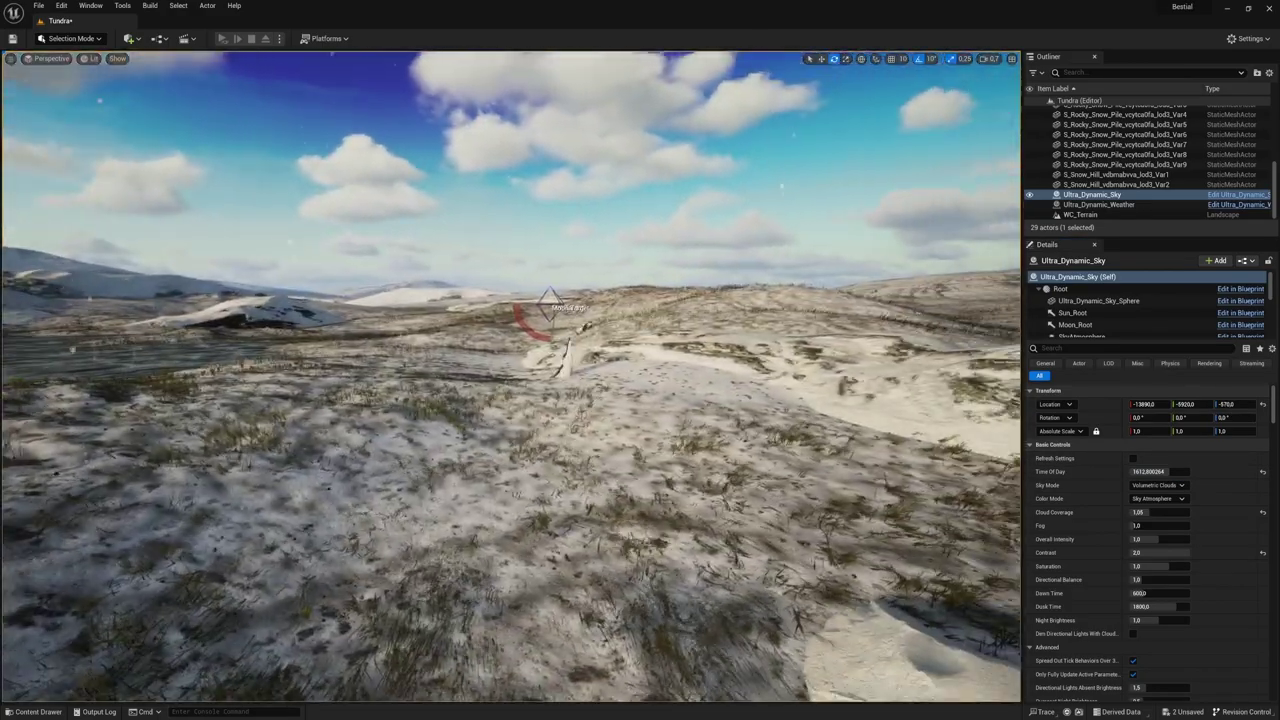
click(68, 39)
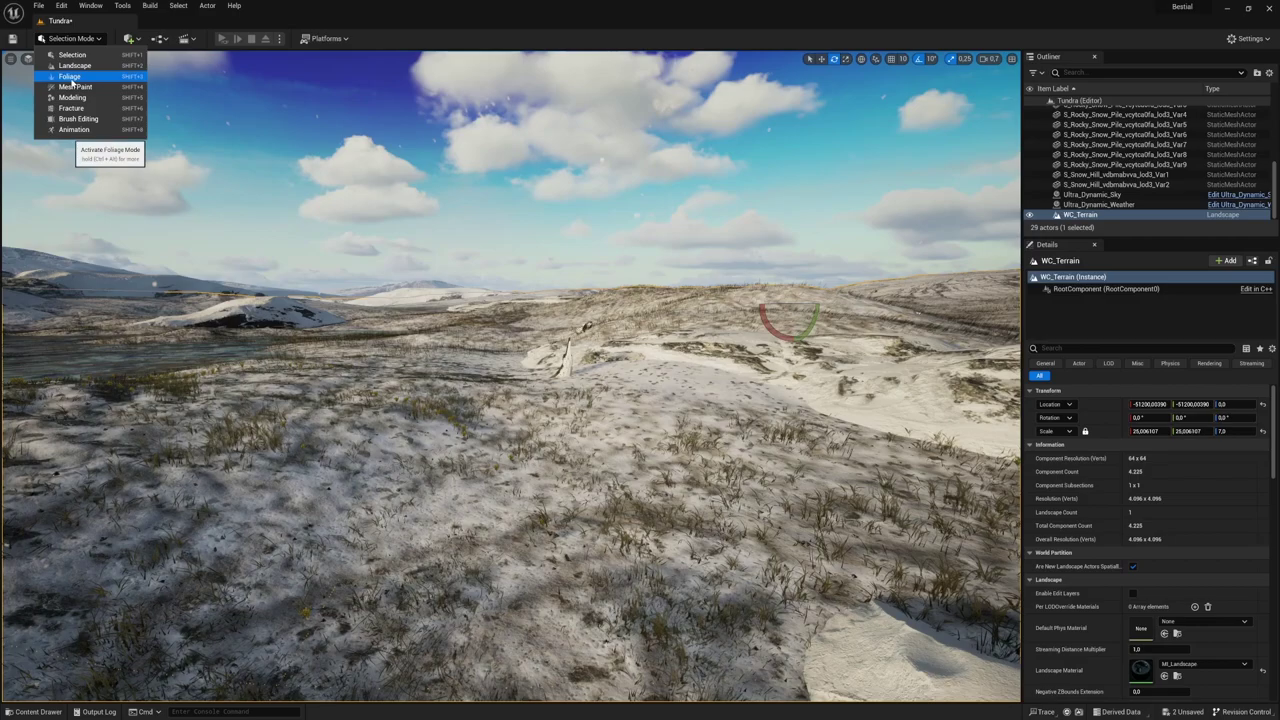
Switch to Foliage mode and paint grass and bilberry patches across the snowy terrain.
click(70, 77)
mouse_move(486, 470)
mouse_down()
mouse_move(592, 470)
mouse_move(486, 429)
mouse_up()
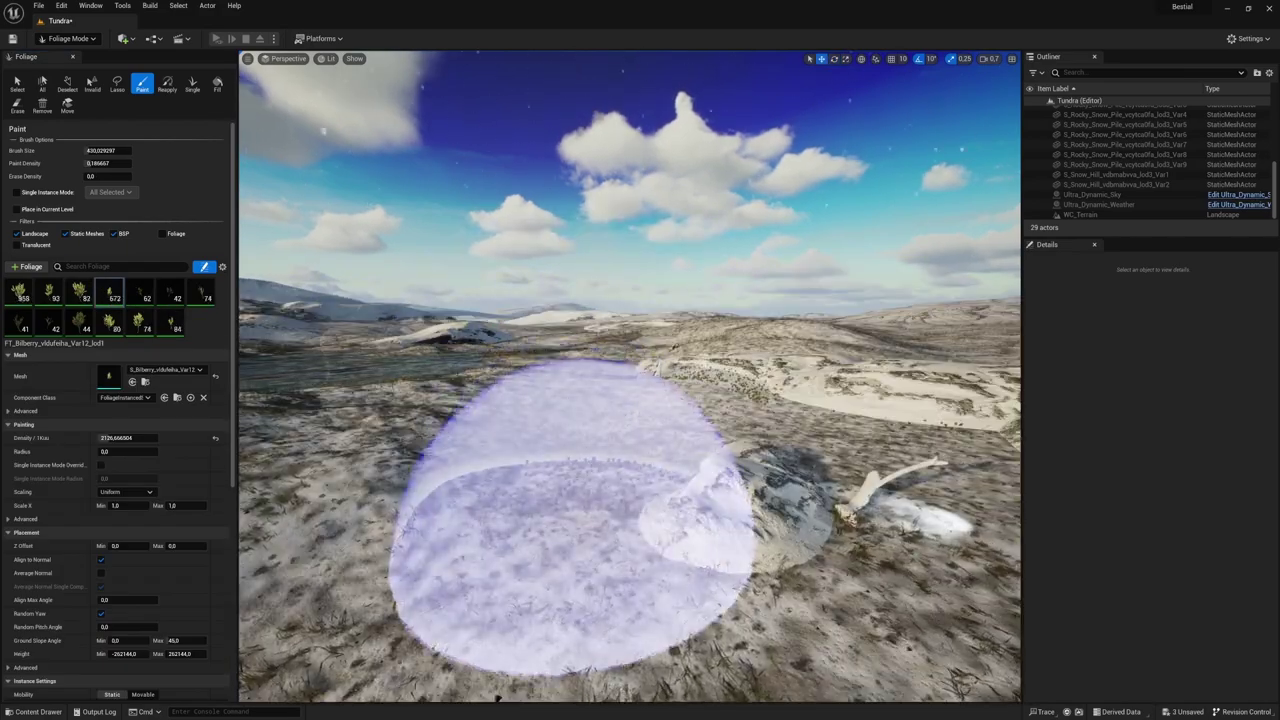
click(571, 514)
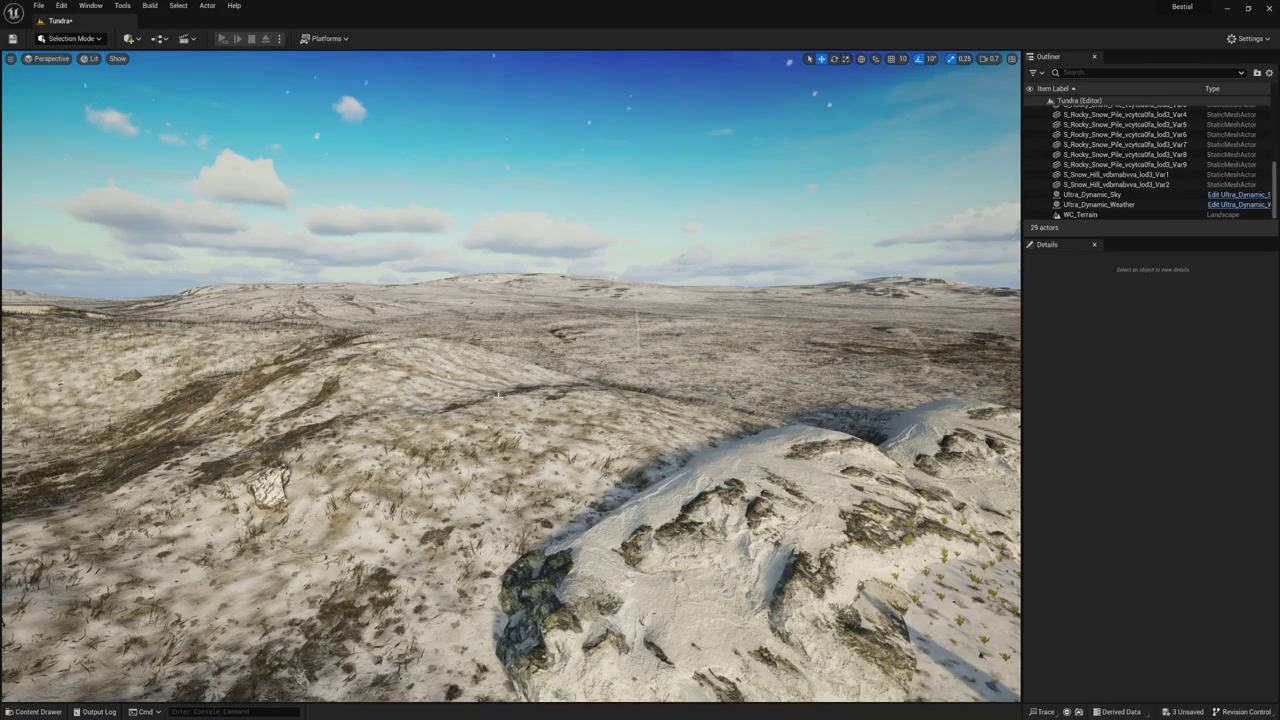
Switch to Edge, open the unrealengine.com search result, and go to its Download page.
key(alt+Tab)
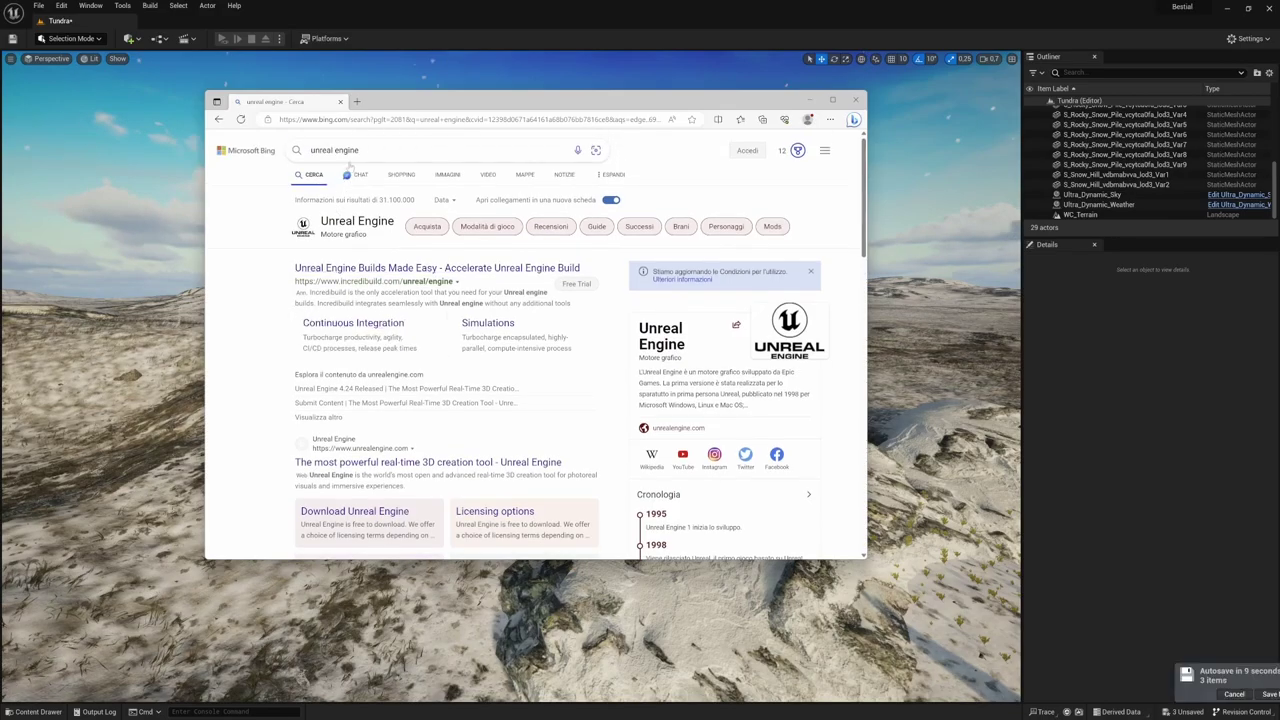
scroll(360, 330, down, 2)
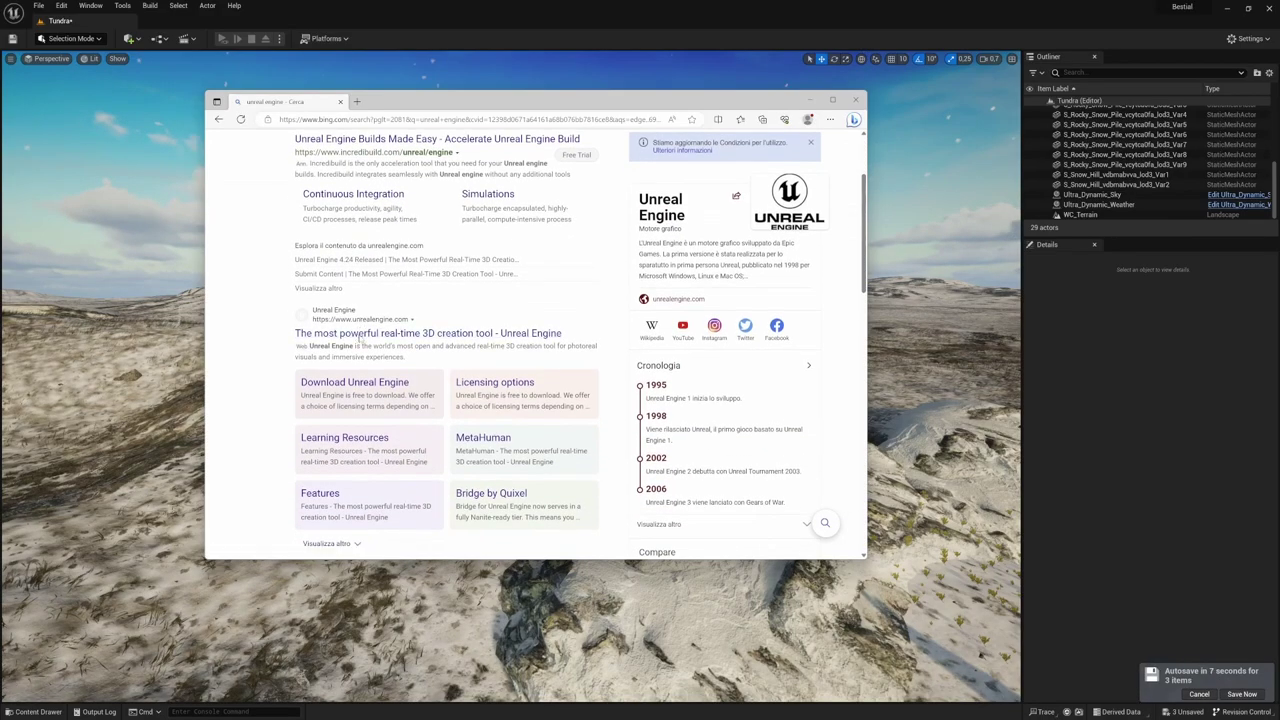
click(360, 338)
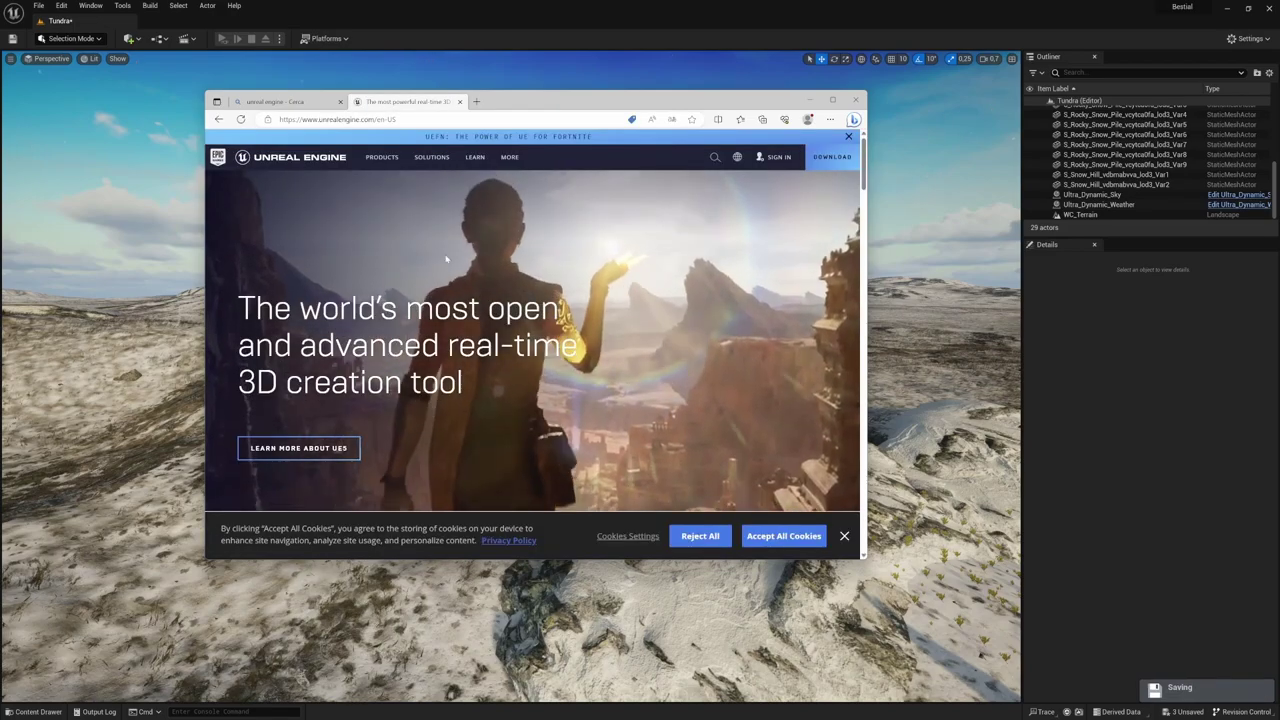
click(832, 168)
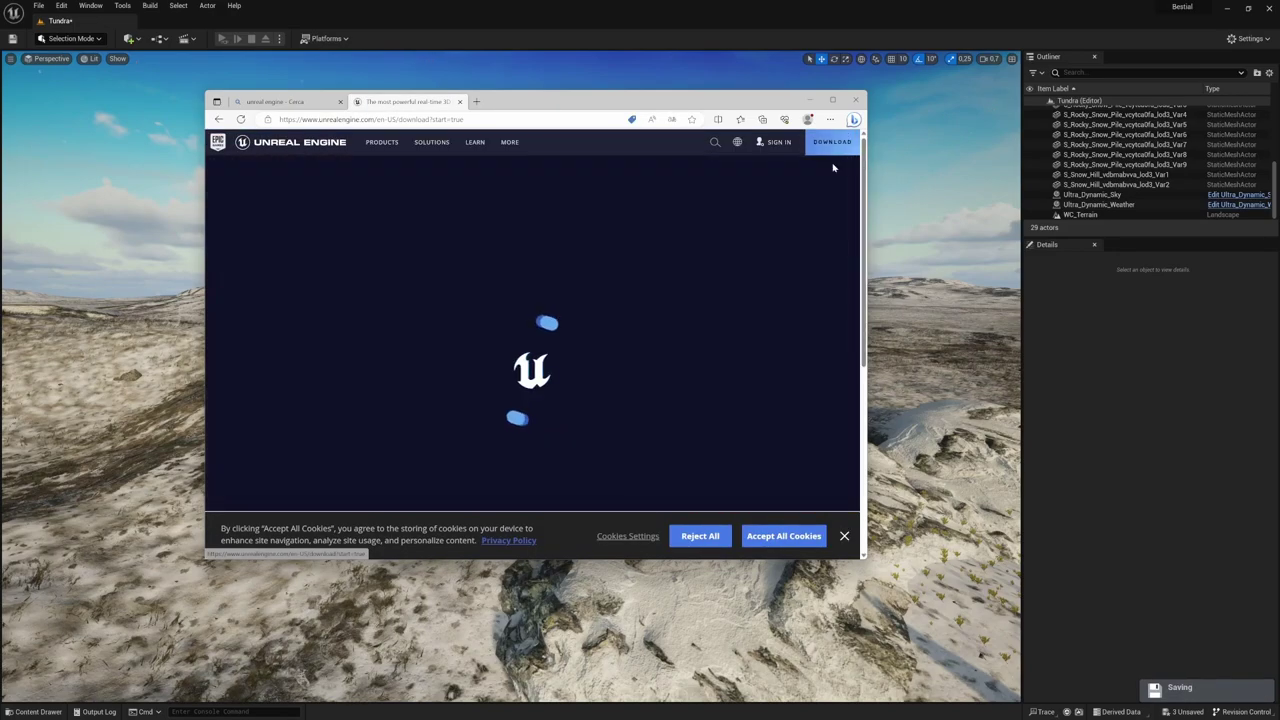
scroll(698, 302, down, 1)
scroll(698, 302, down, 2)
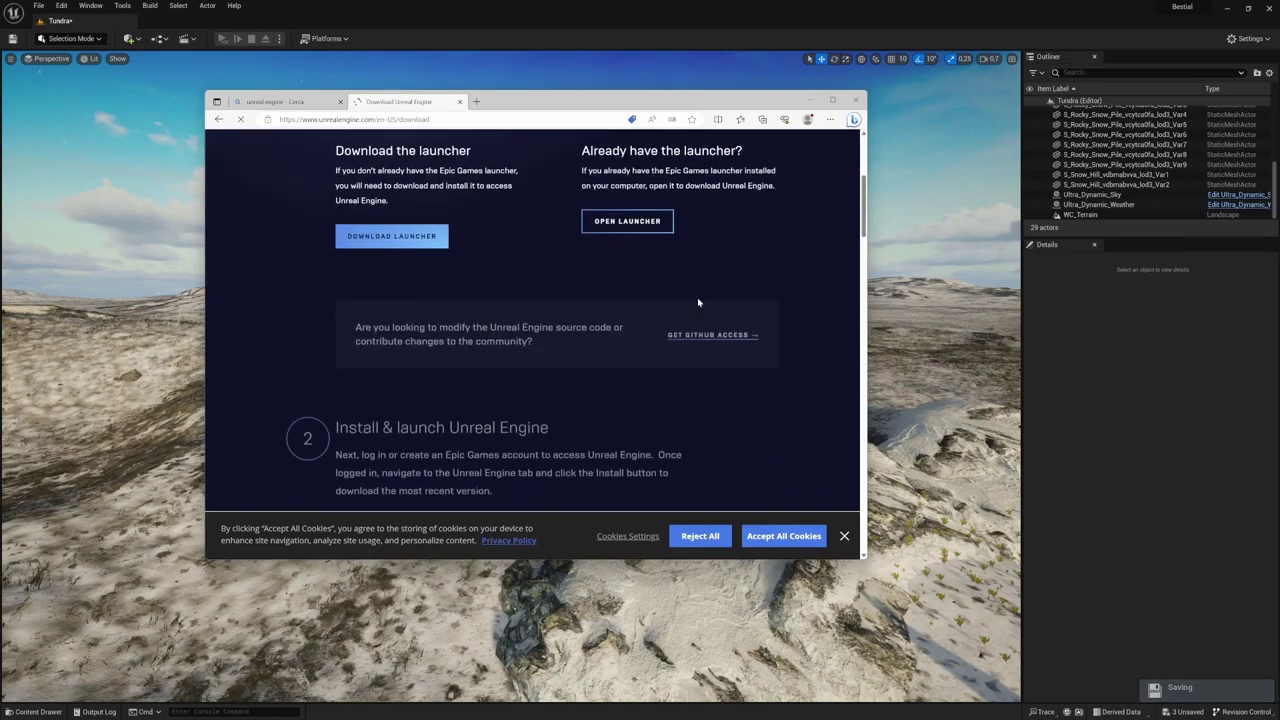
scroll(738, 218, up, 2)
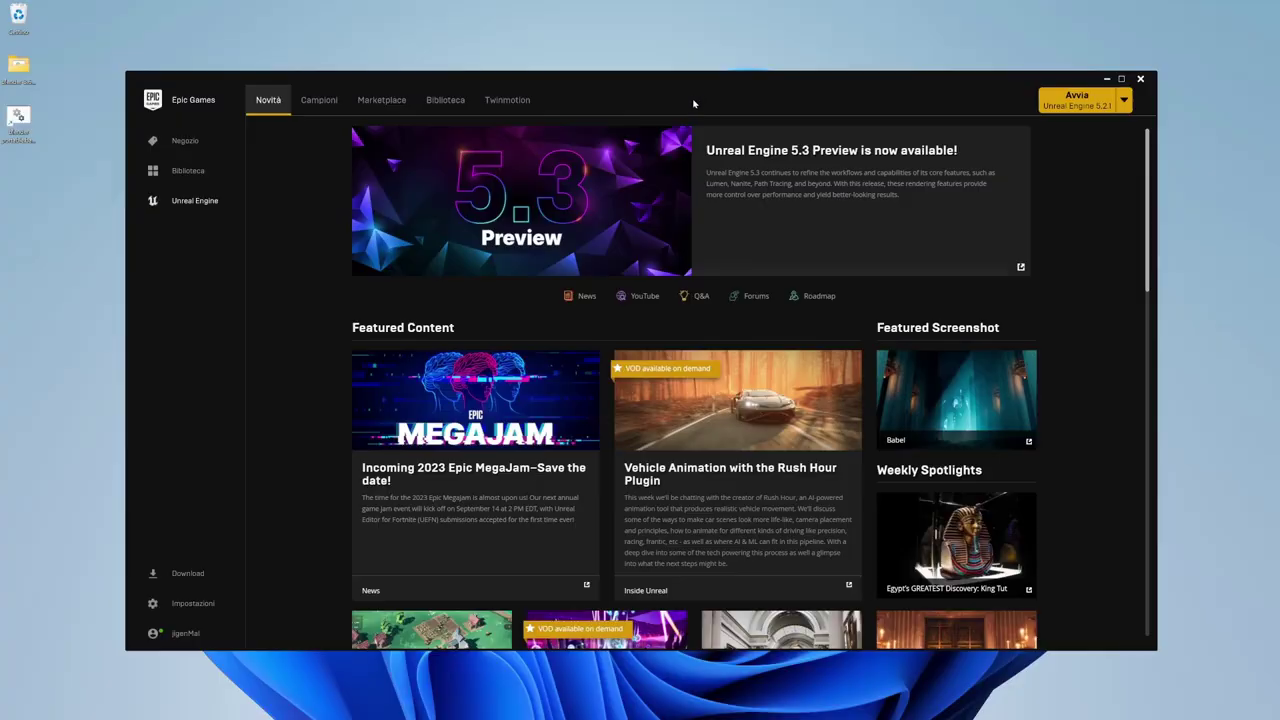
In the Epic Games Launcher library (Biblioteca), launch Unreal Engine 5.2.1.
drag(687, 78, 707, 78)
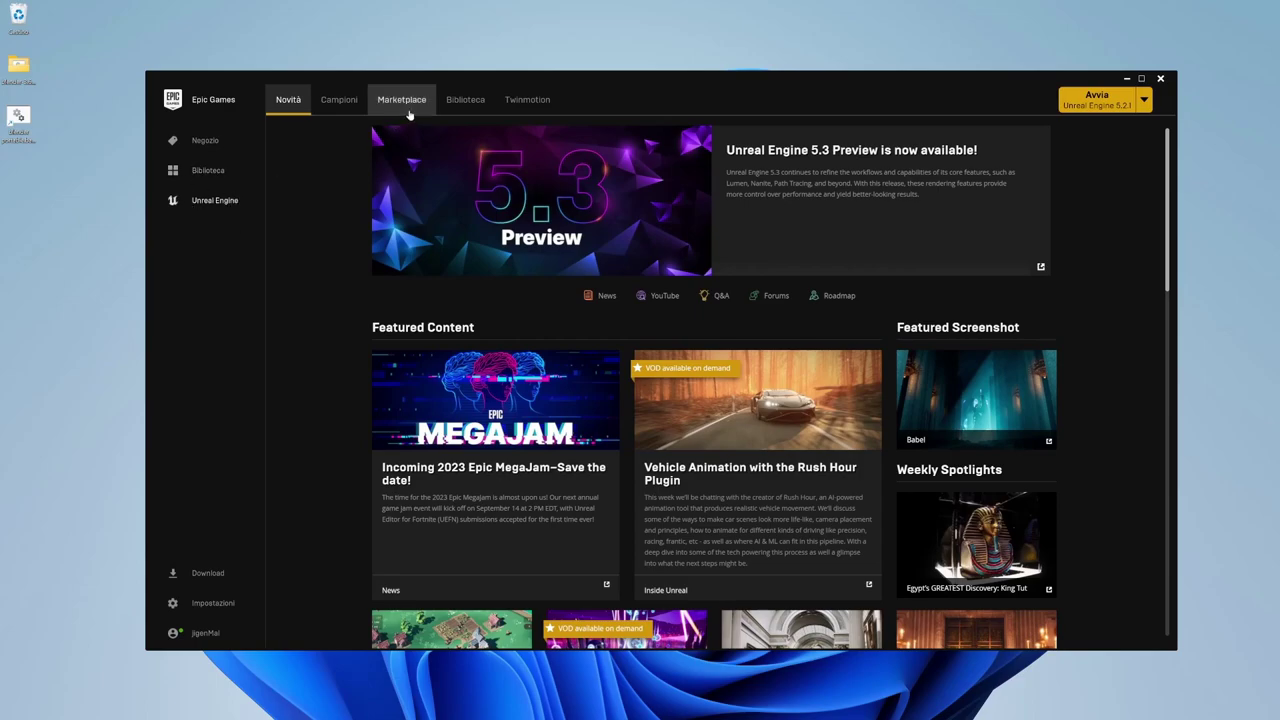
click(467, 101)
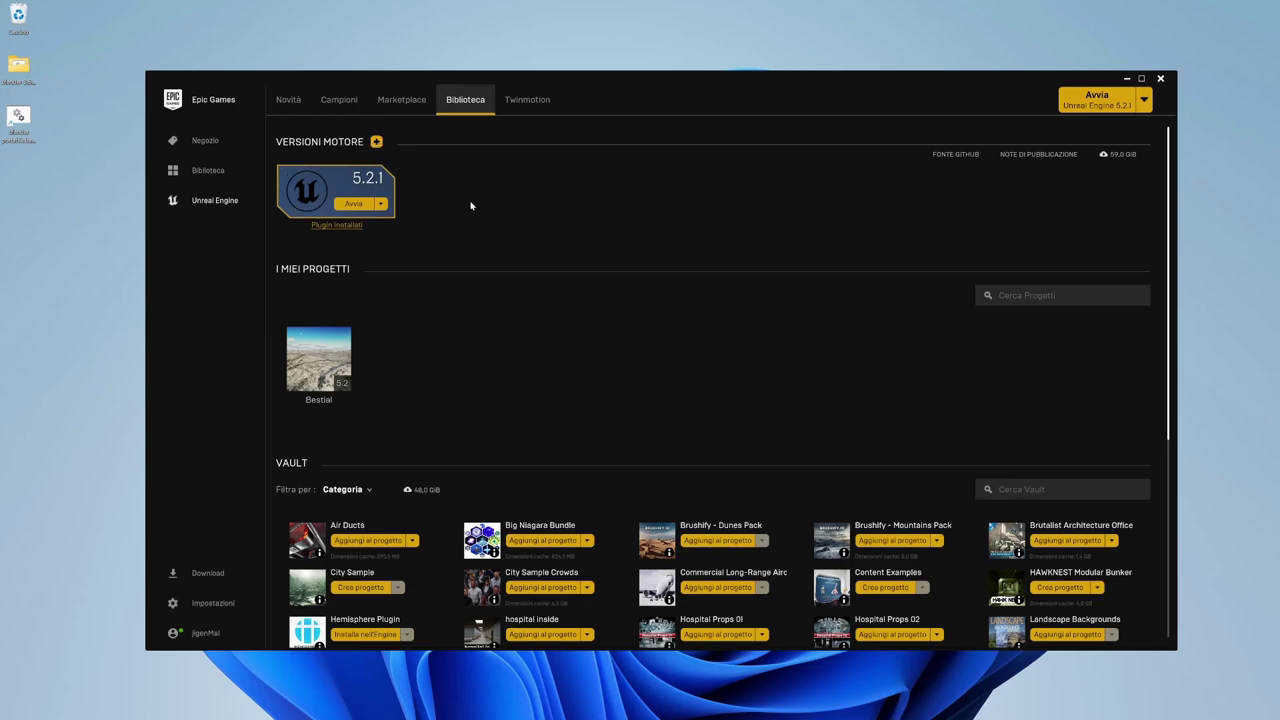
click(352, 204)
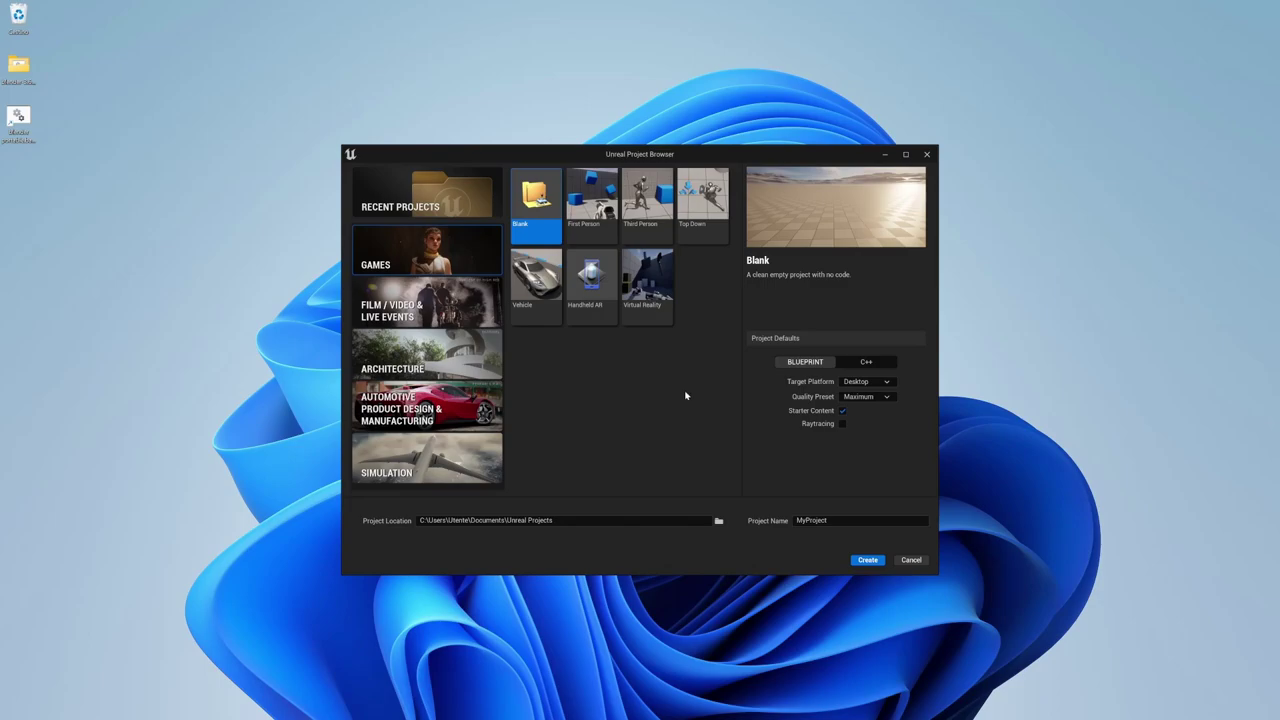
click(421, 187)
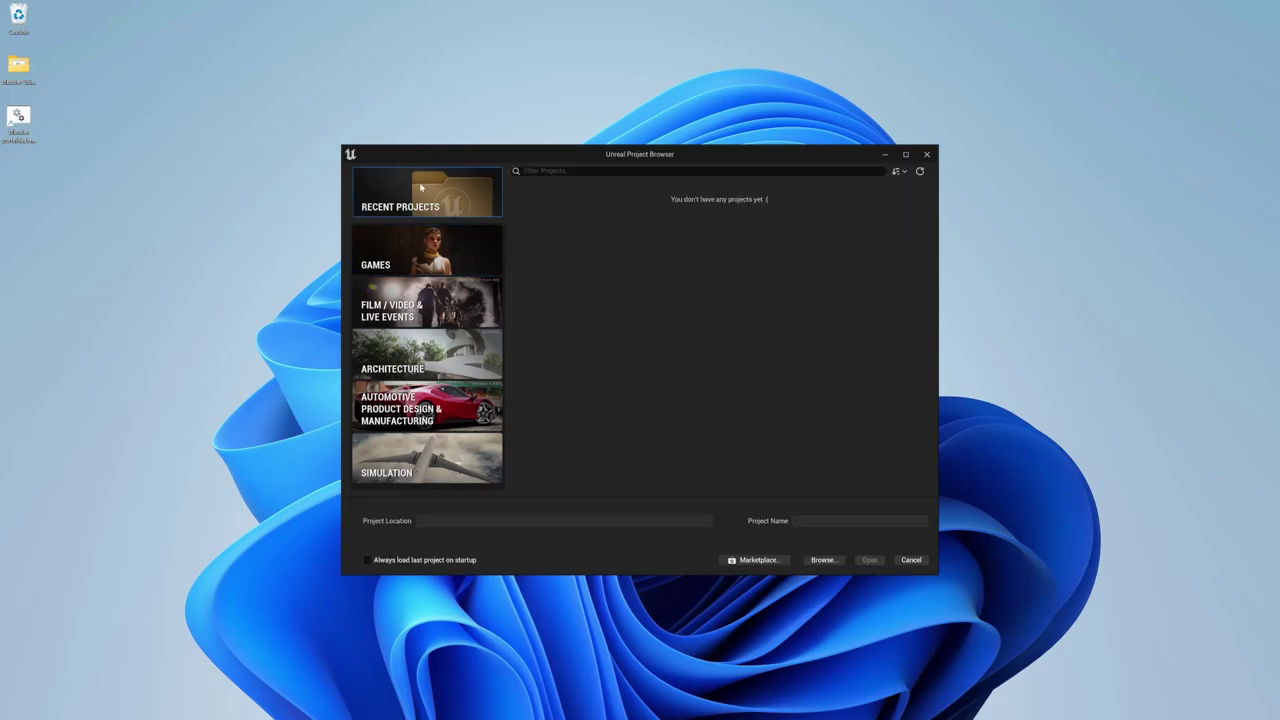
click(476, 258)
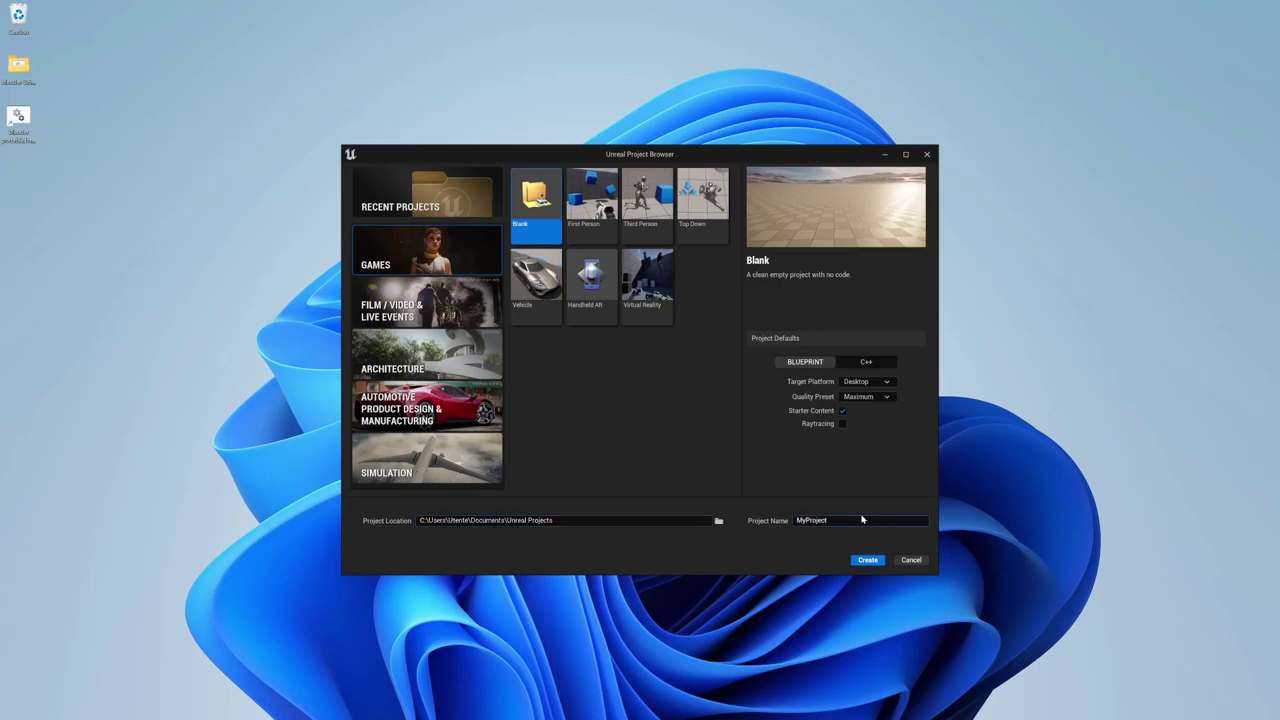
Name the Blank Games project 'ProgettoIniziale' and create it.
drag(828, 520, 795, 520)
text(P)
text(roj)
text(Ini)
text(ziale)
click(870, 560)
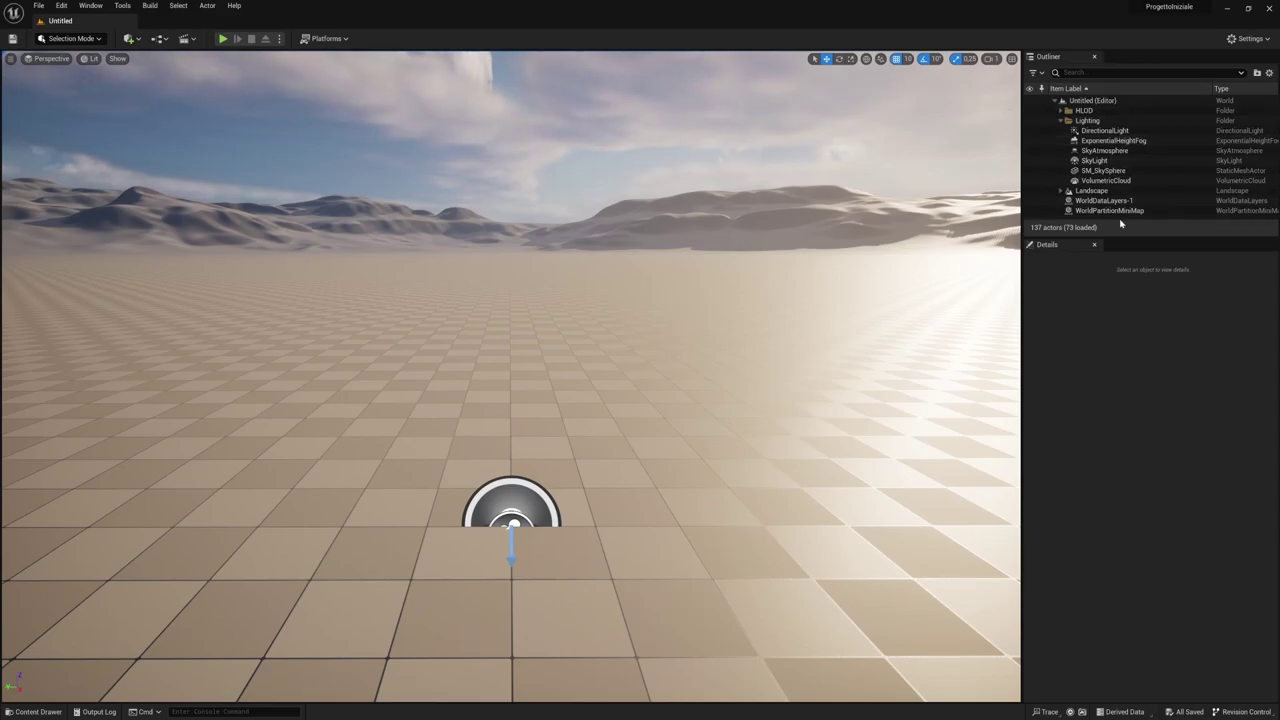
Make the Outliner taller and fly the view around the sky, ground and Player Start.
drag(1145, 238, 1145, 257)
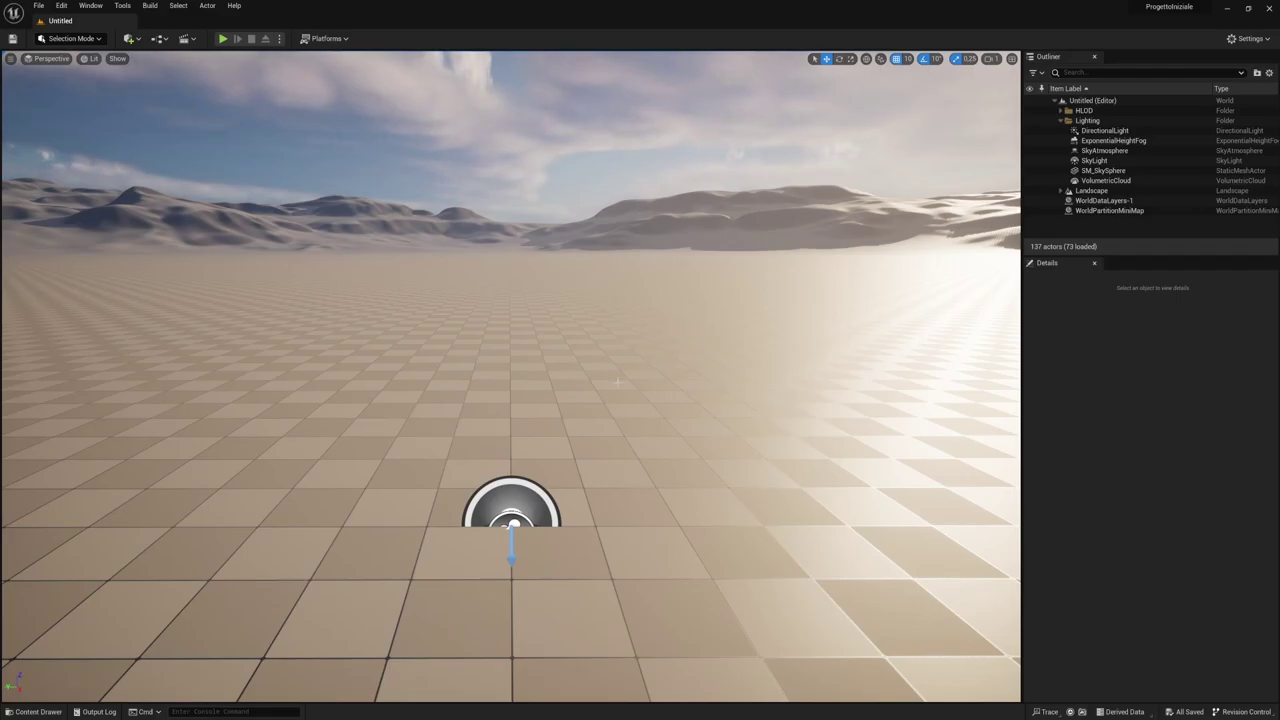
mouse_move(617, 381)
right_down()
mouse_move(560, 330)
mouse_move(580, 300)
mouse_move(503, 363)
mouse_move(520, 340)
right_up()
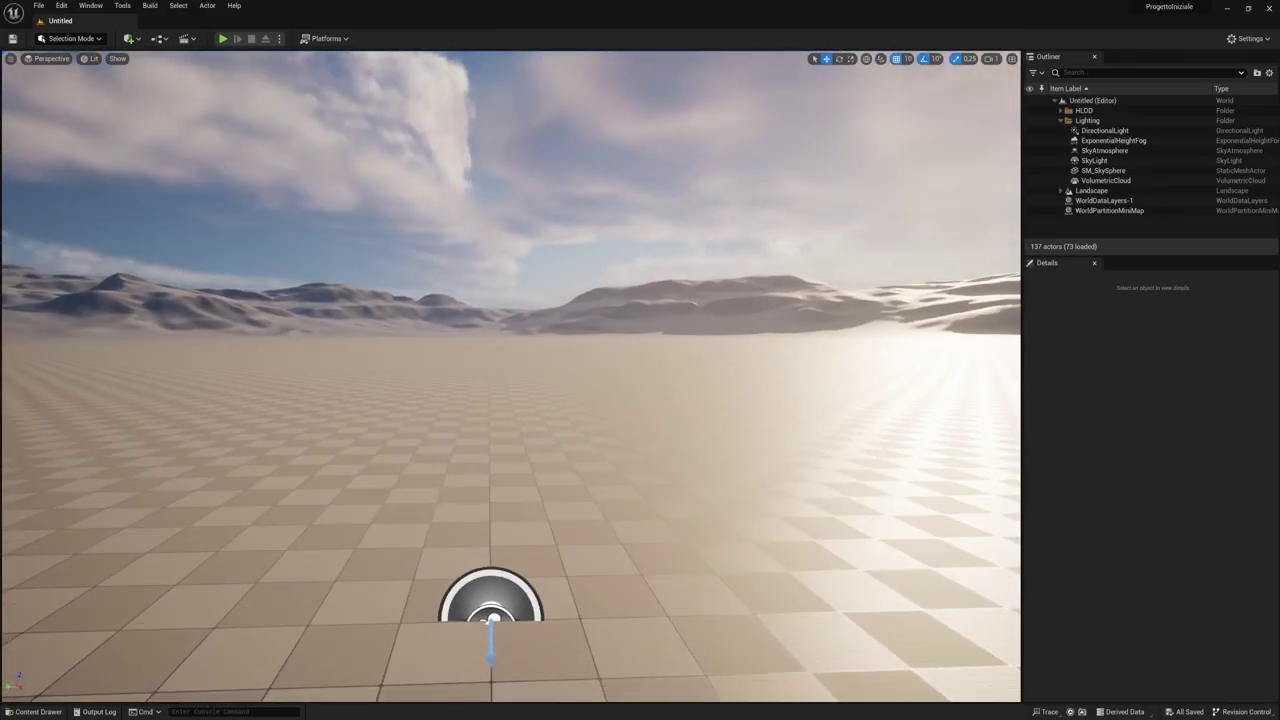
right_drag(520, 340, 520, 320)
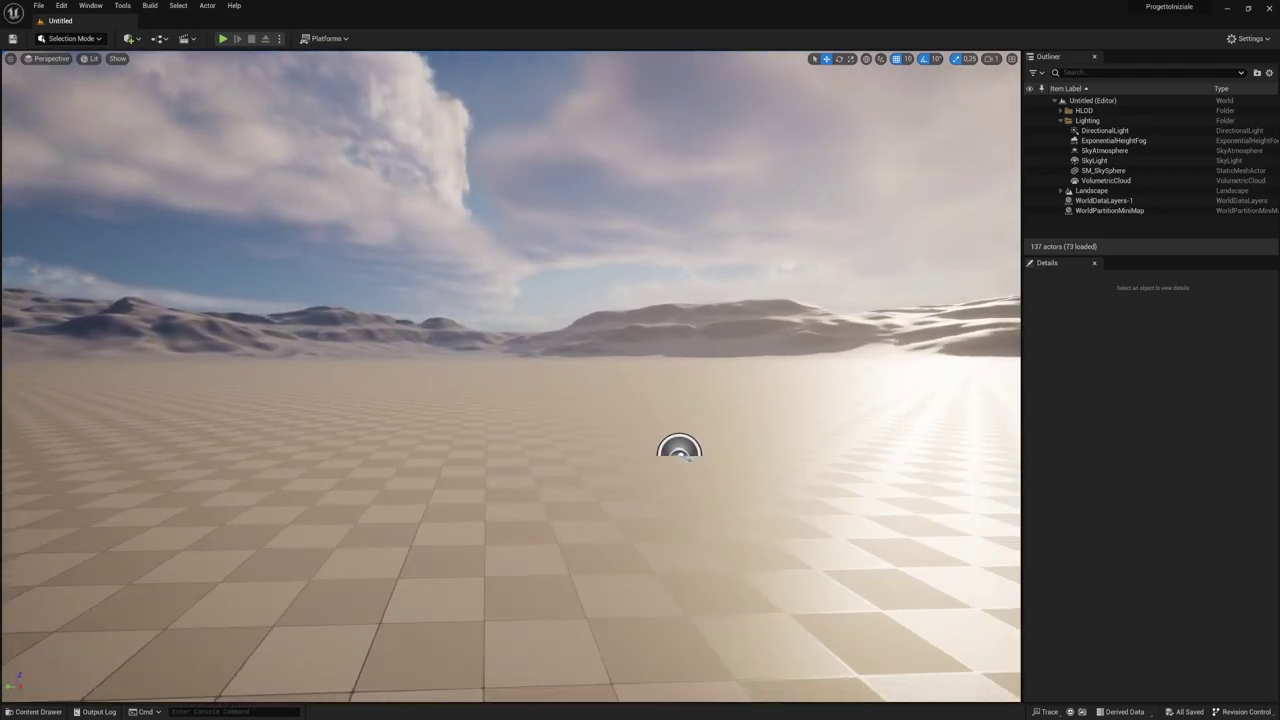
right_drag(433, 690, 433, 660)
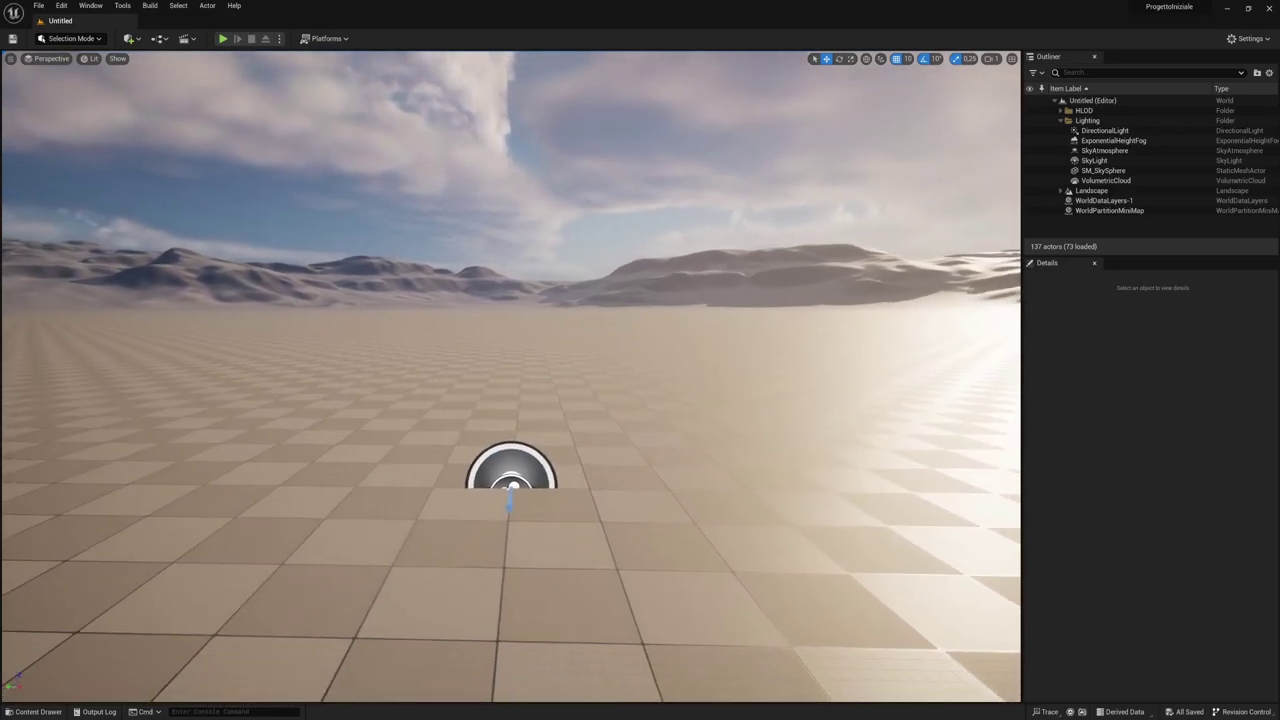
right_drag(520, 310, 520, 300)
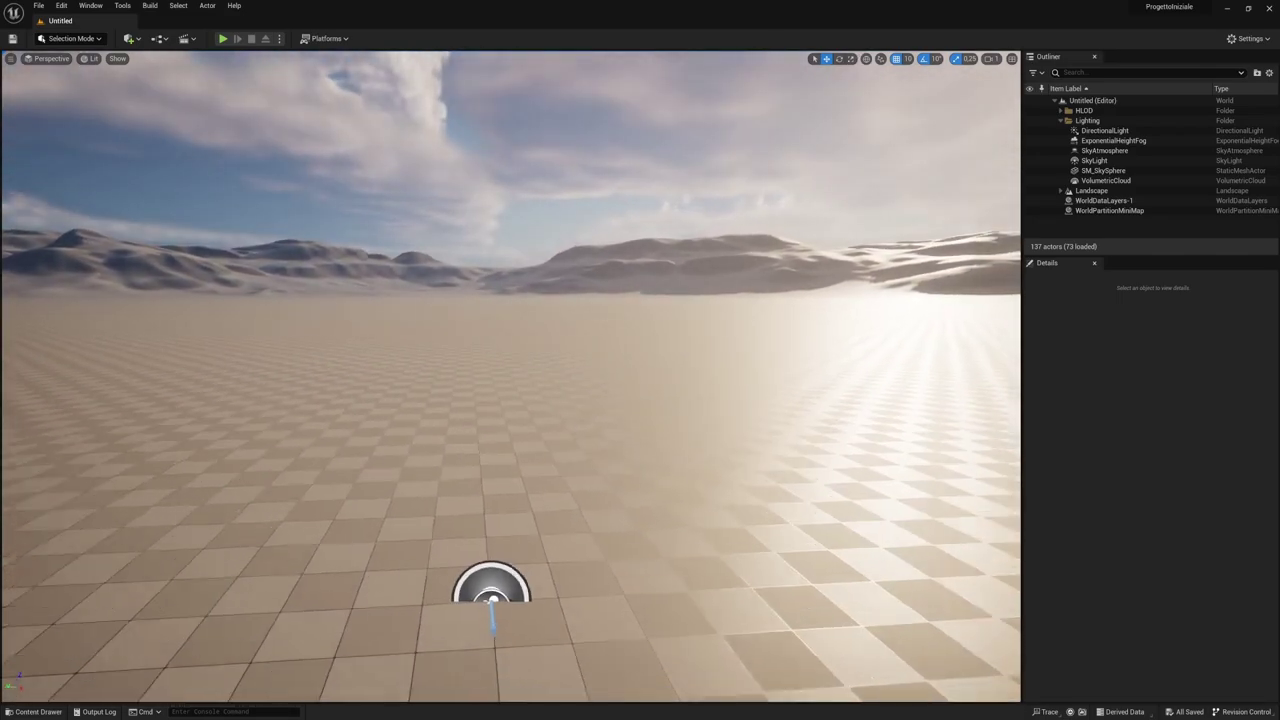
mouse_move(520, 360)
right_down()
mouse_move(520, 390)
mouse_move(520, 330)
right_up()
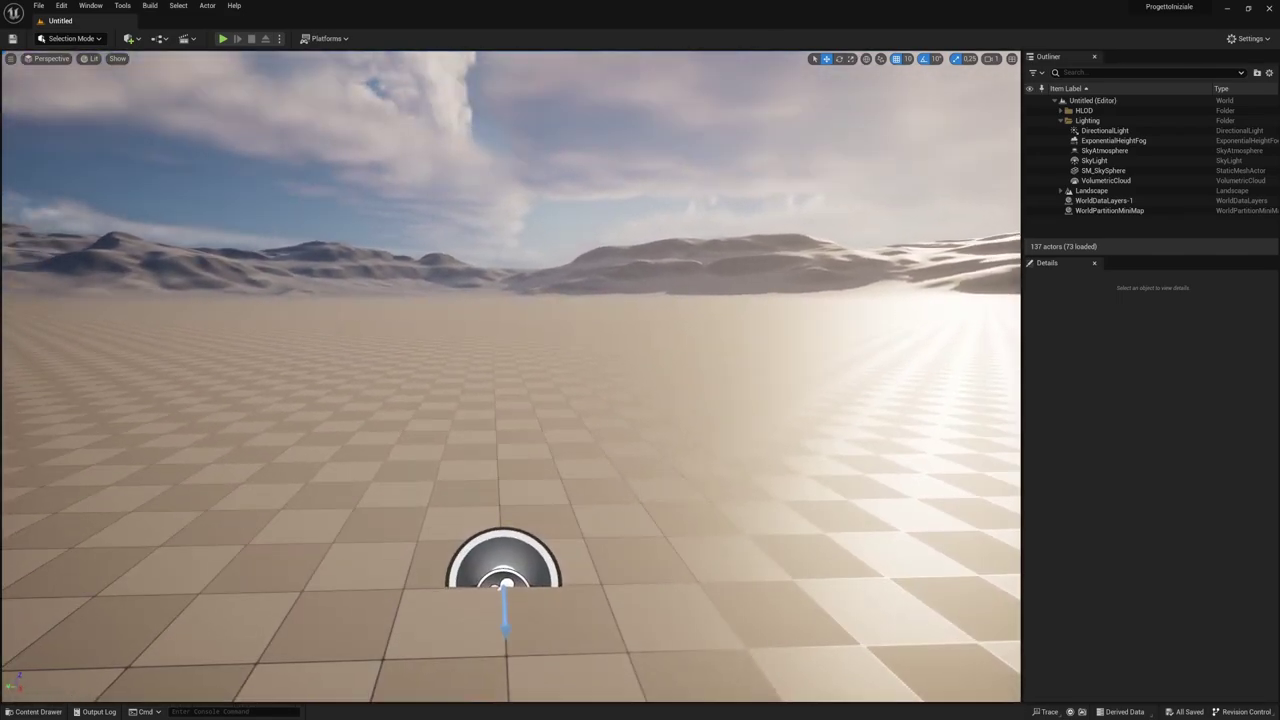
click(992, 59)
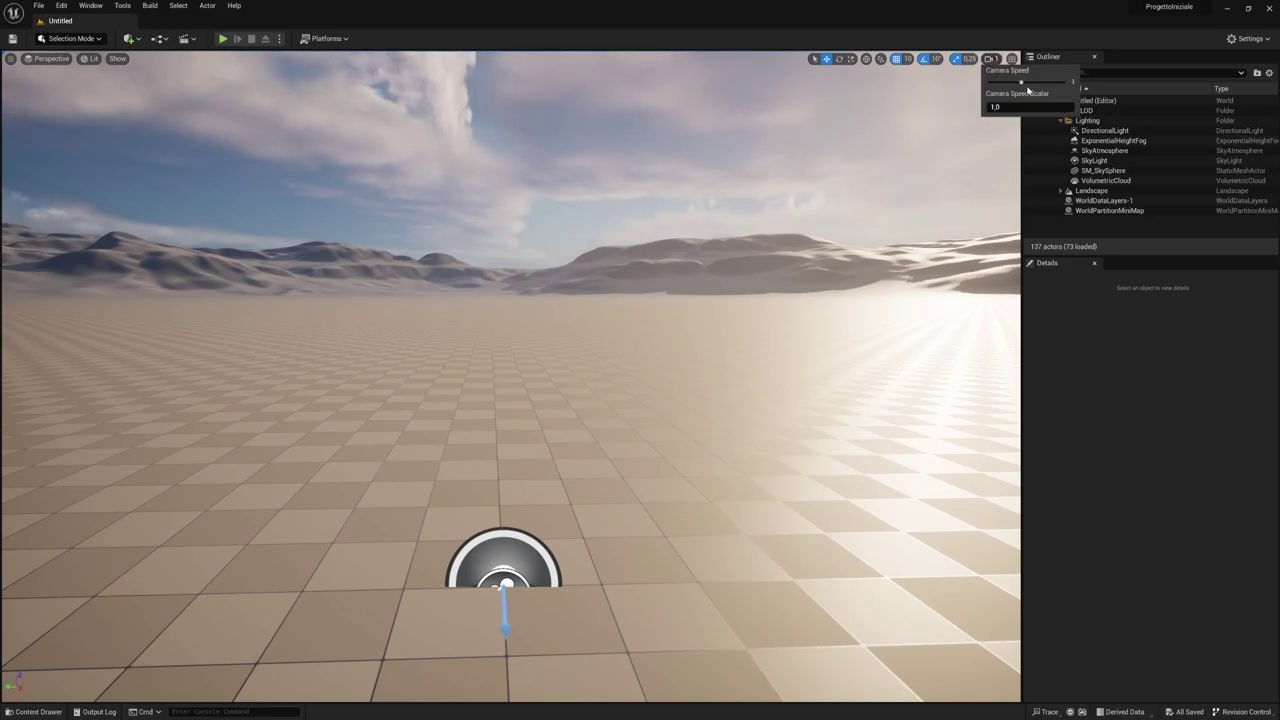
Lower the camera speed to 0.33 and fly the view toward the Player Start.
click(1012, 81)
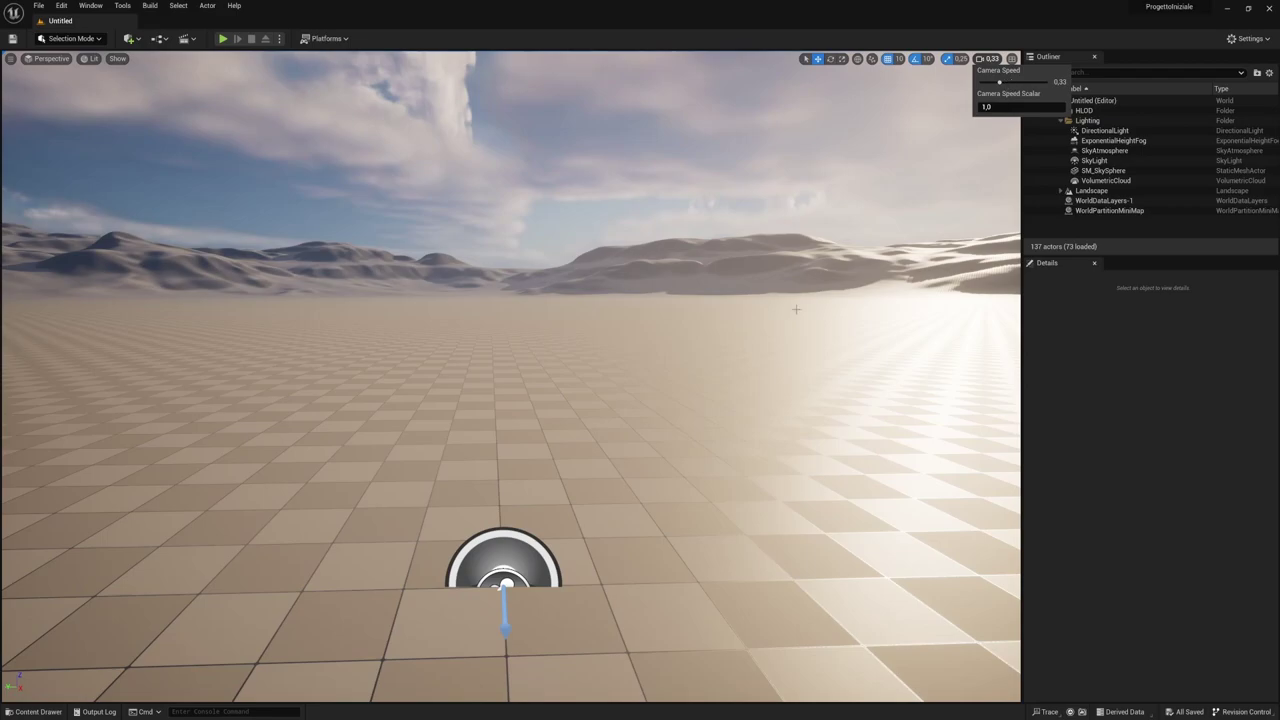
mouse_move(796, 309)
mouse_down()
mouse_move(770, 240)
mouse_move(760, 300)
mouse_move(730, 260)
mouse_up()
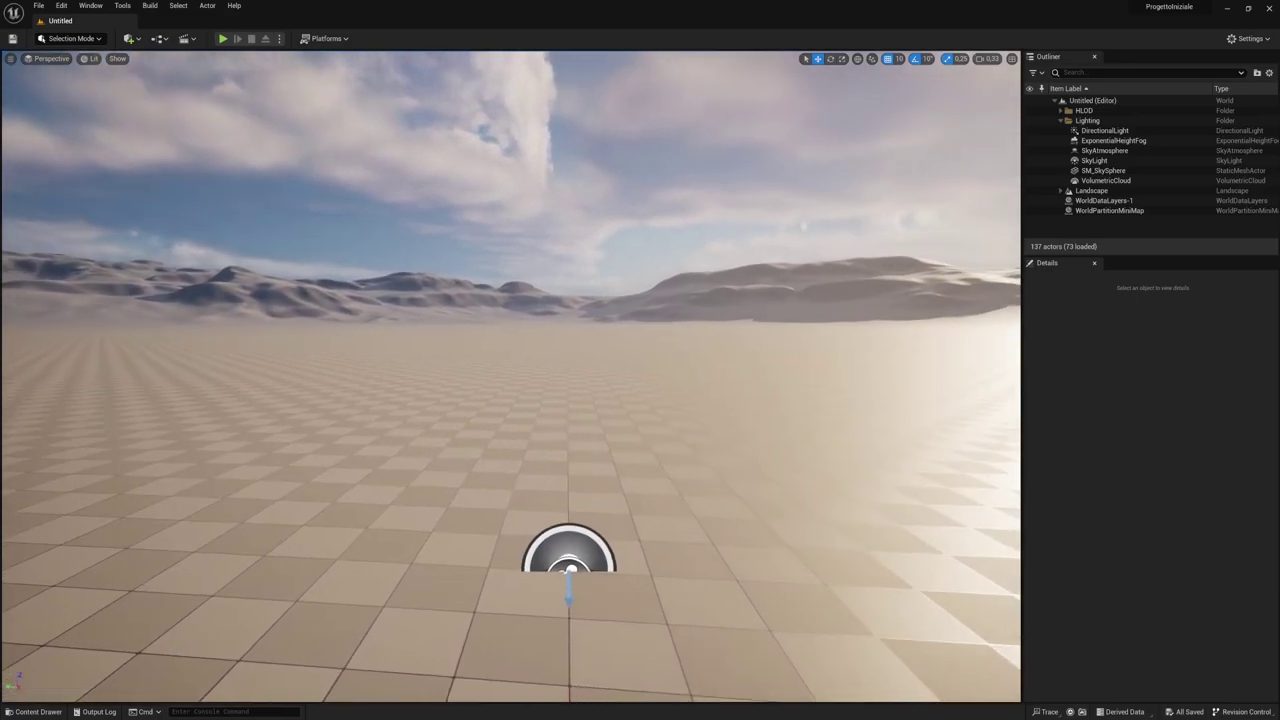
right_drag(730, 260, 760, 230)
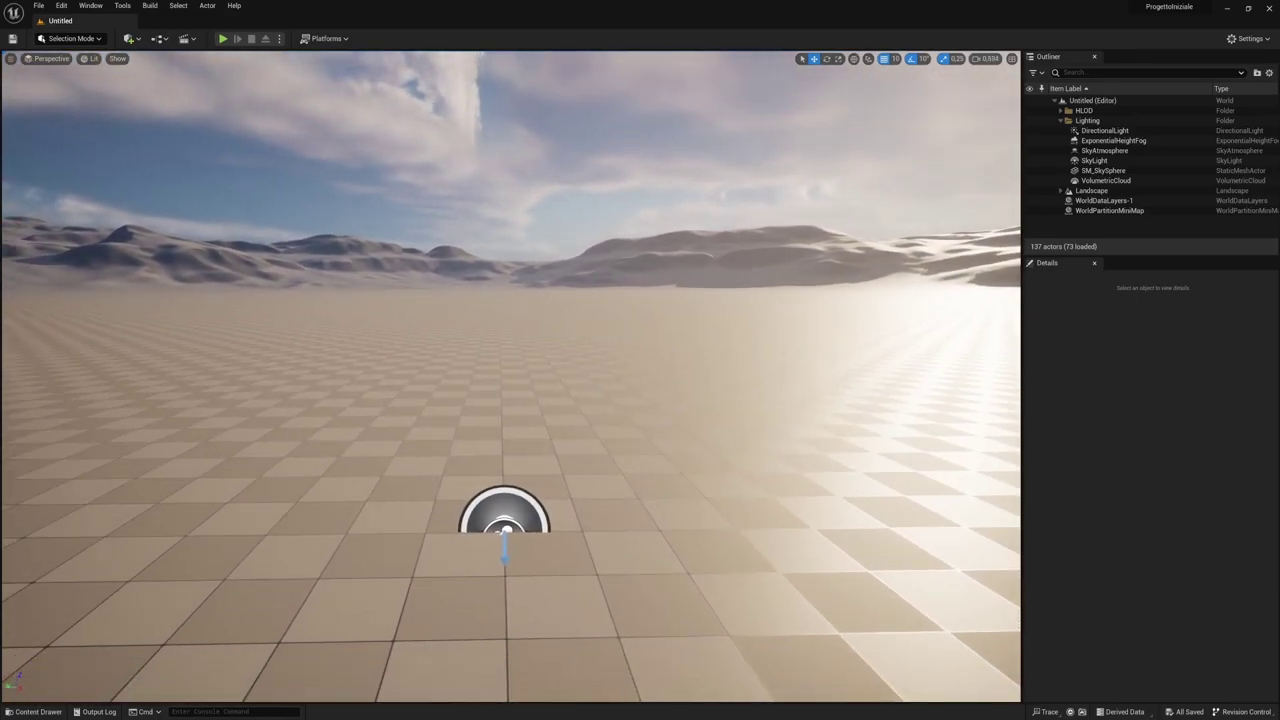
scroll(760, 230, up, 1)
scroll(760, 230, up, 1)
scroll(760, 230, up, 1)
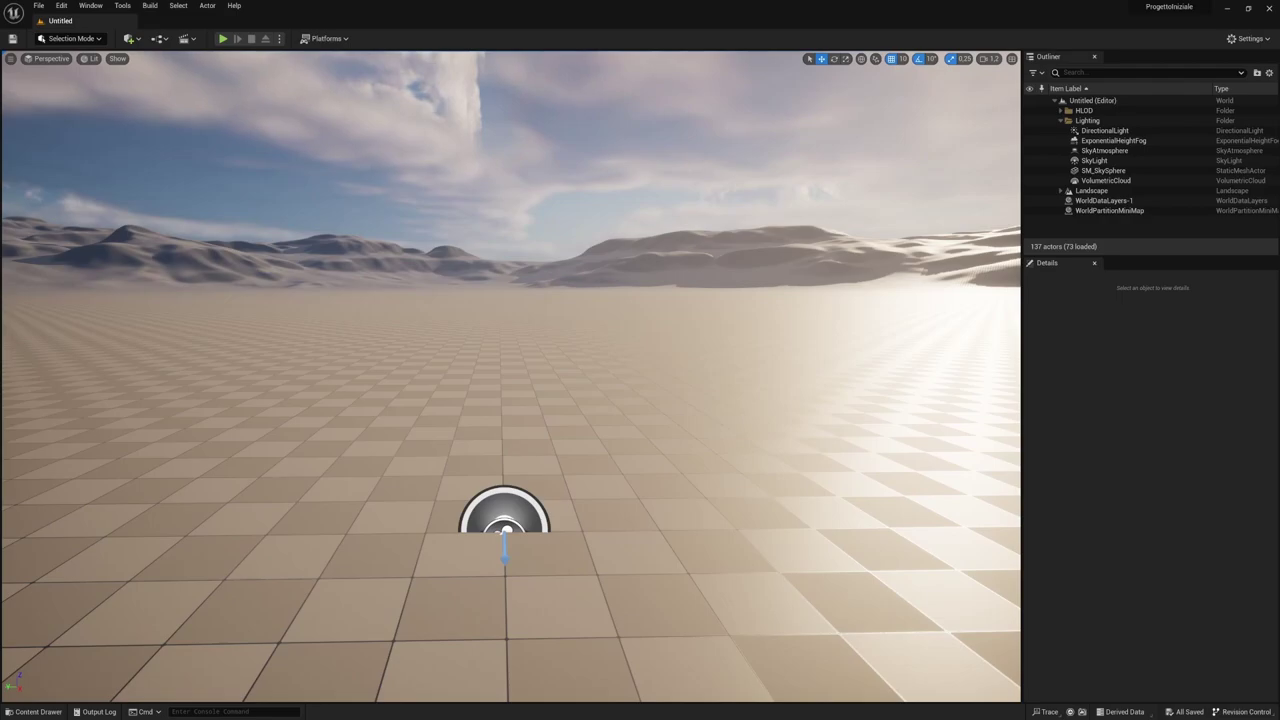
scroll(760, 230, up, 1)
scroll(760, 230, up, 1)
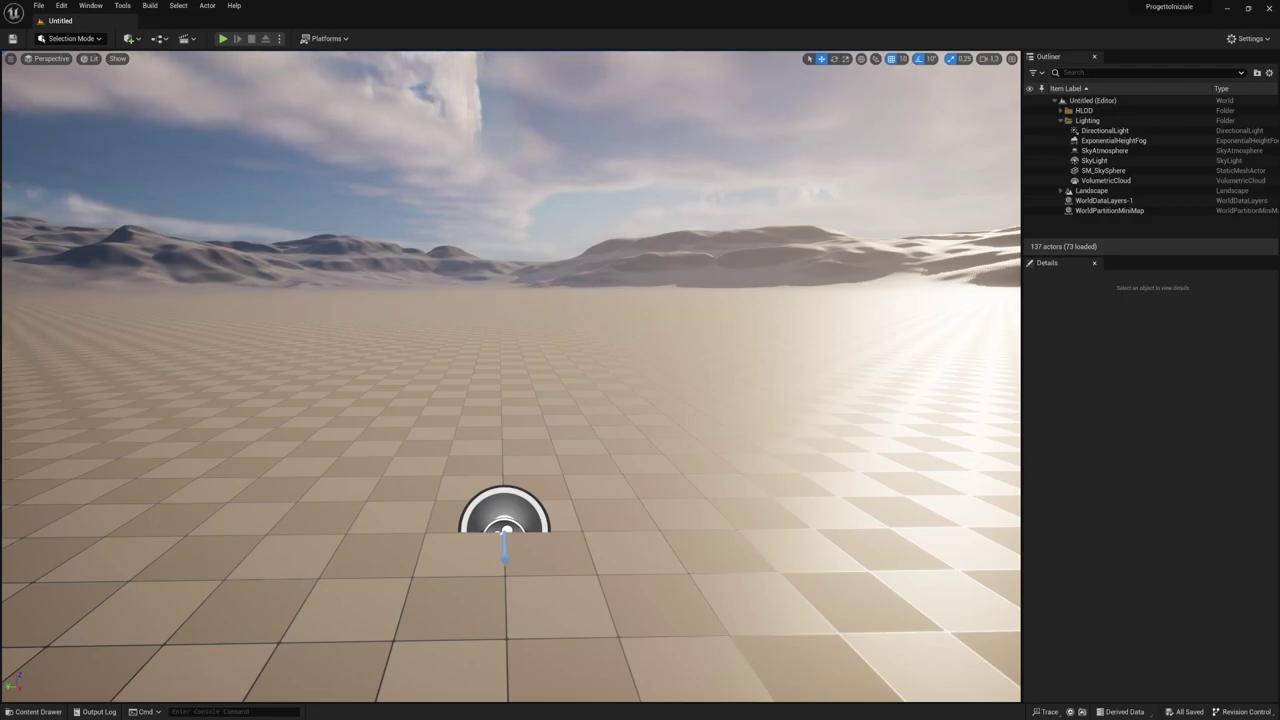
Set camera speed to 0.4, look over the ground and mountains, and open the Content Drawer.
click(988, 59)
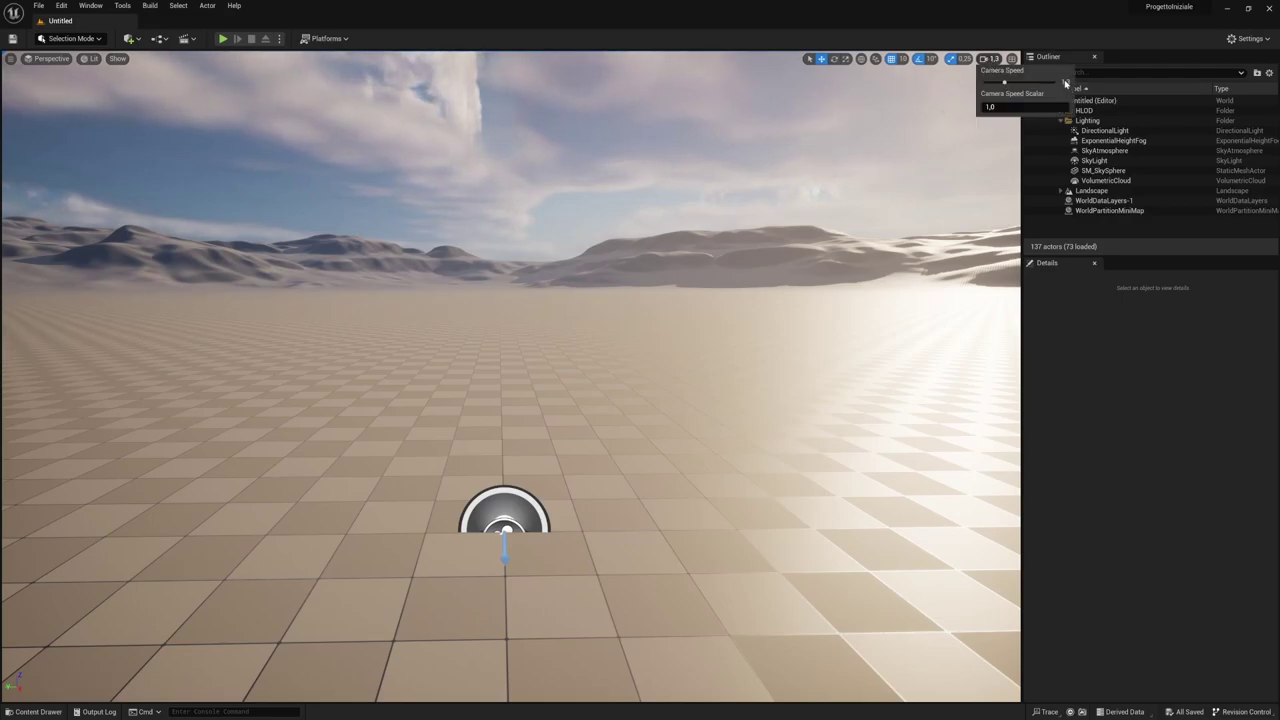
click(1000, 107)
drag(1005, 82, 998, 82)
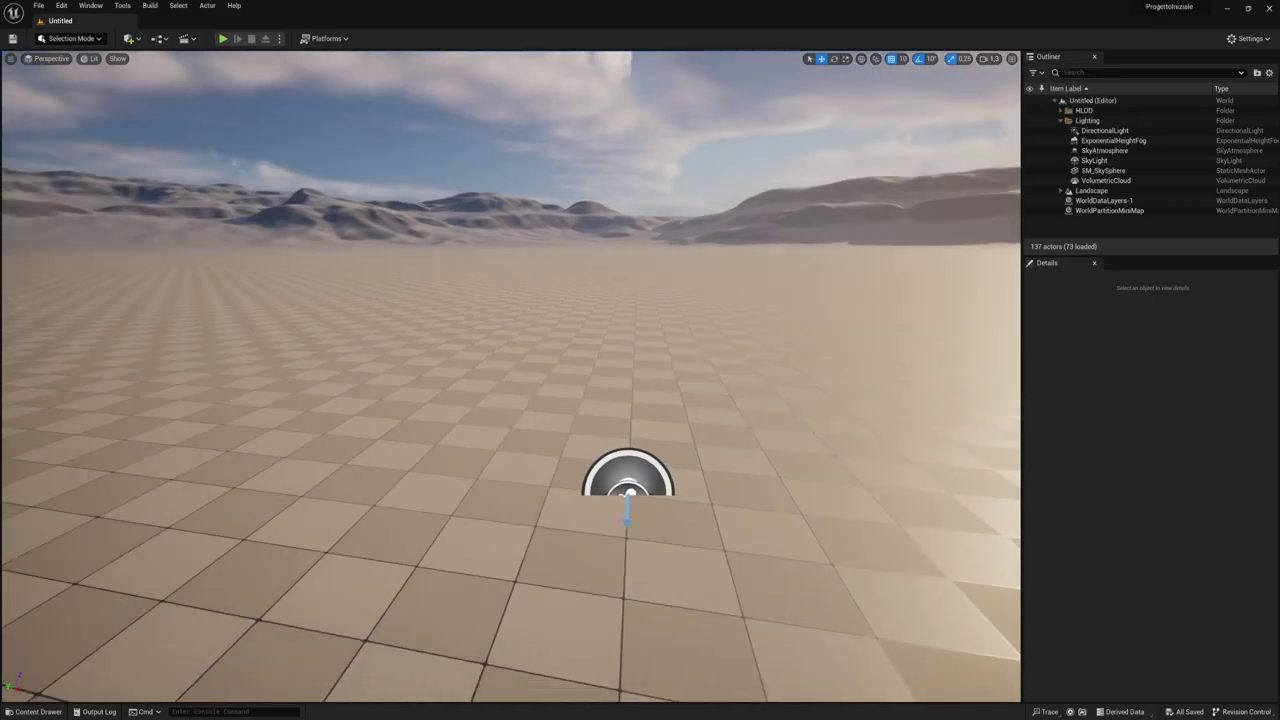
mouse_move(600, 350)
right_down()
mouse_move(660, 322)
mouse_move(680, 330)
mouse_move(680, 380)
mouse_move(680, 360)
right_up()
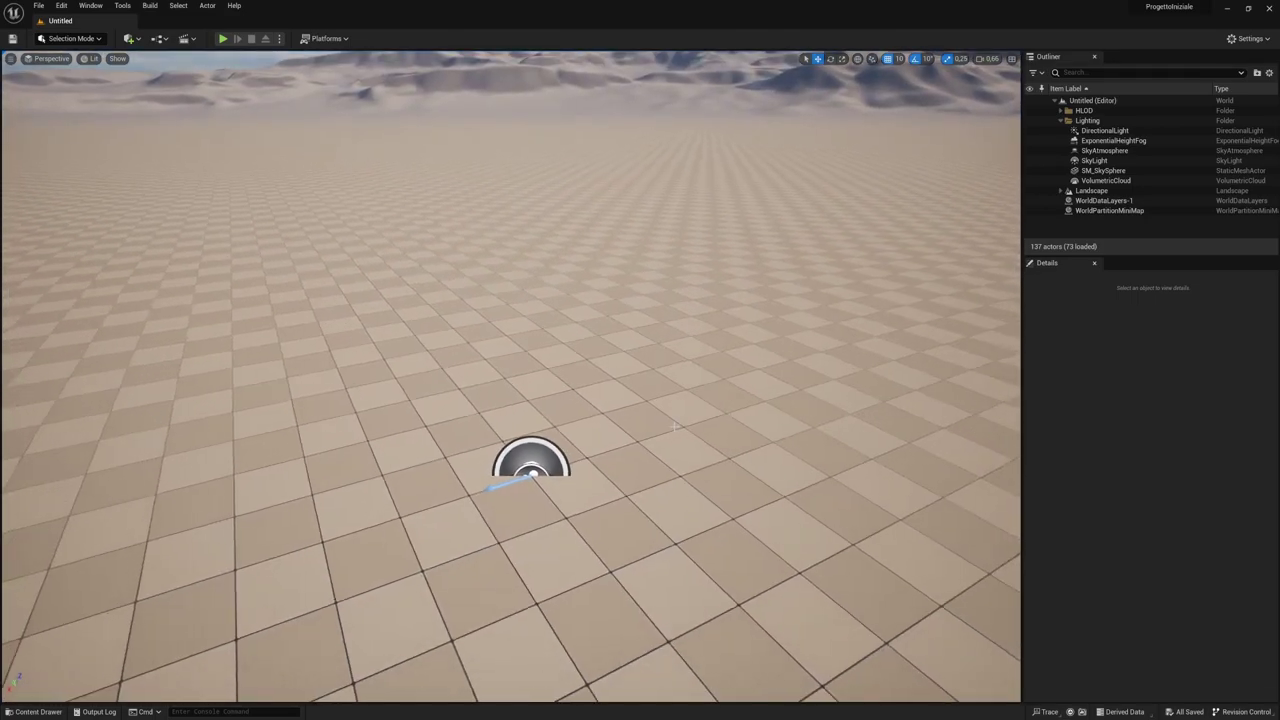
right_drag(636, 520, 636, 504)
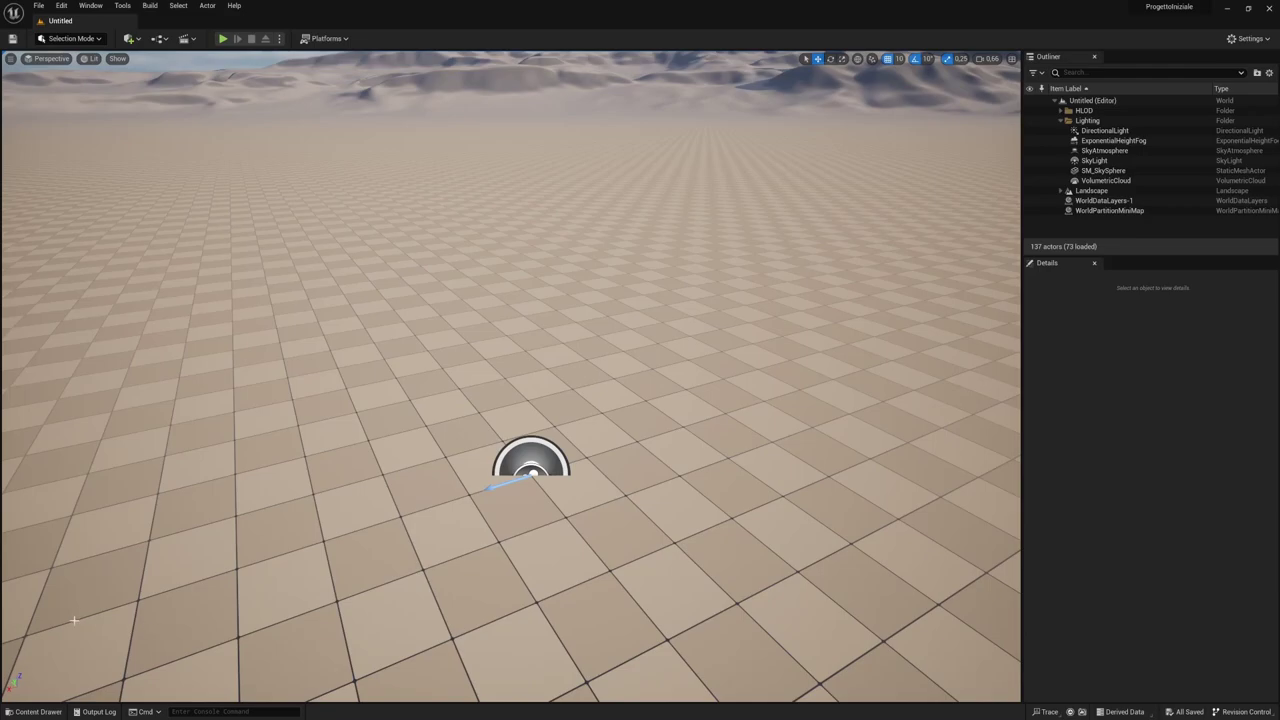
click(38, 711)
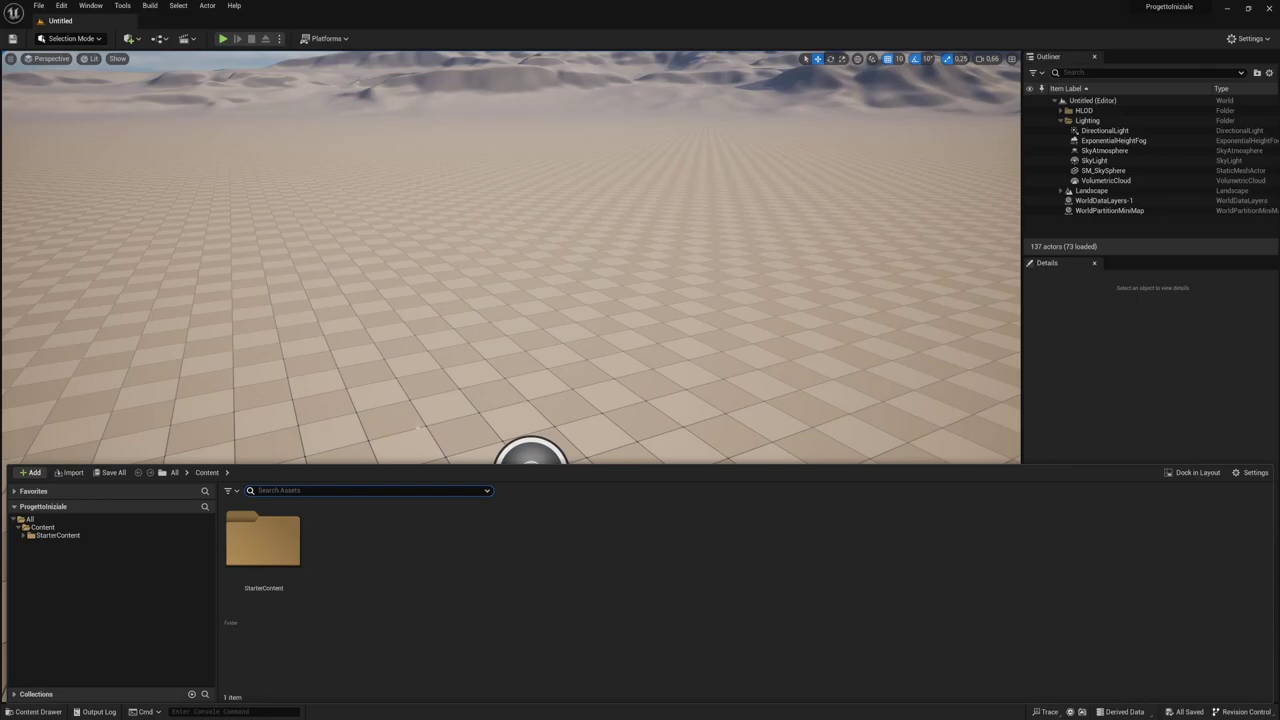
Toggle the Content Drawer with Ctrl+Space while lowering the view toward the ground.
key(ctrl+space)
mouse_move(511, 300)
right_down()
mouse_move(511, 380)
mouse_move(519, 300)
right_up()
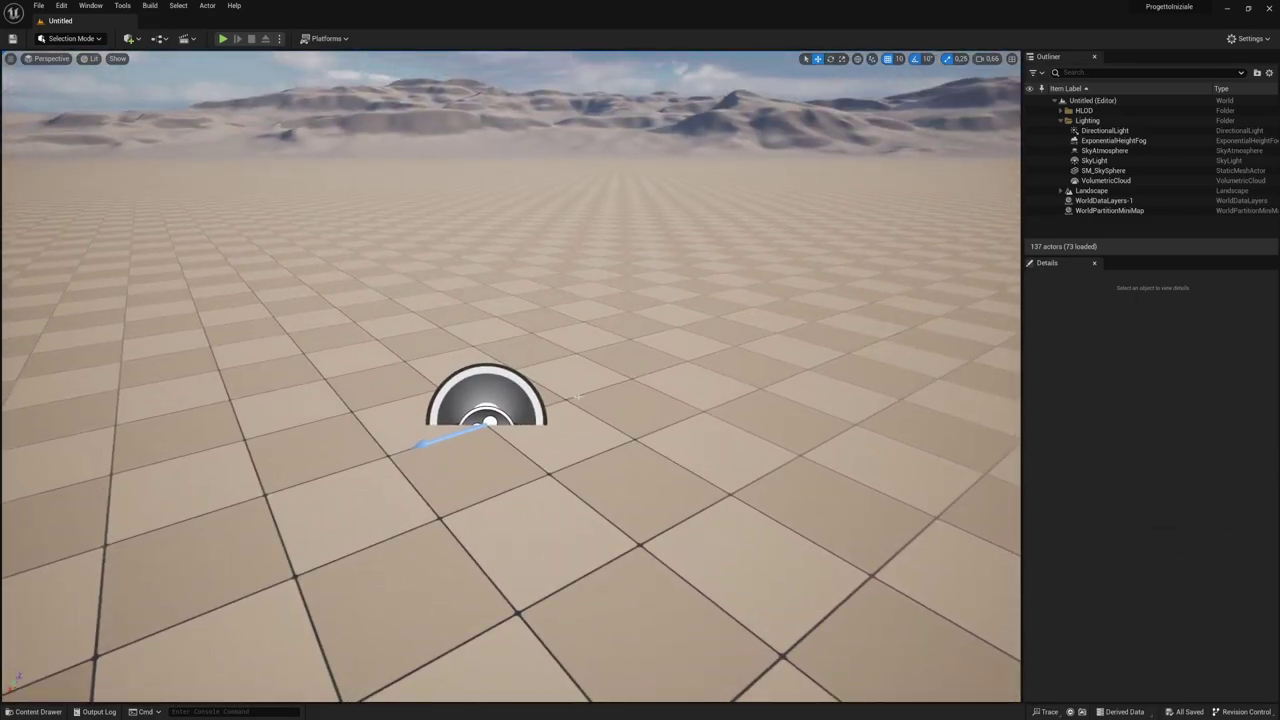
key(ctrl+space)
key(ctrl+space)
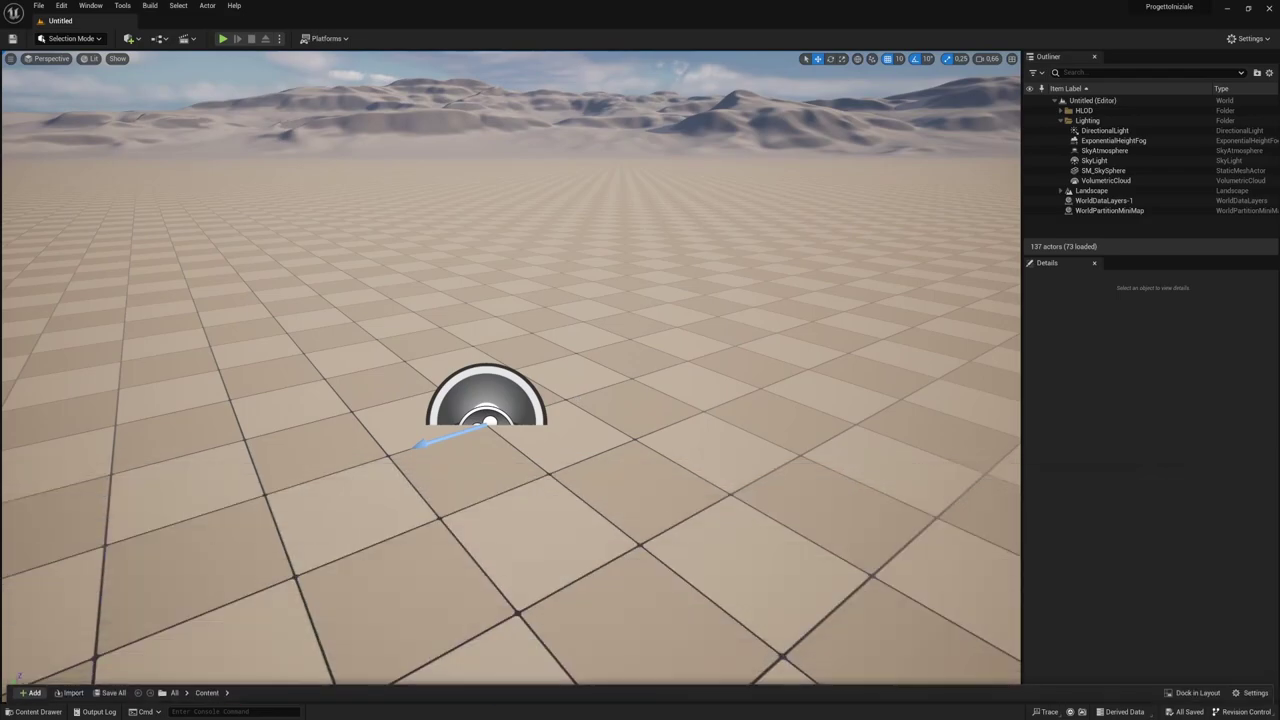
right_drag(577, 396, 560, 396)
key(ctrl+space)
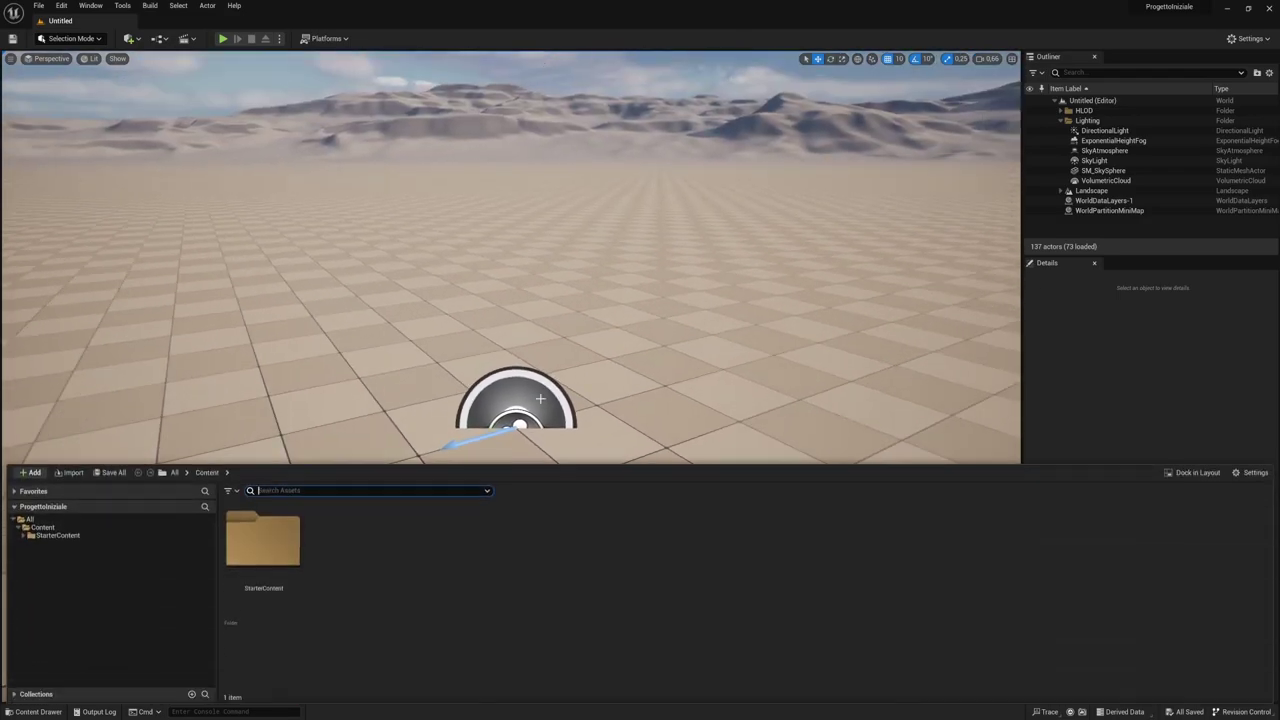
right_drag(522, 411, 580, 420)
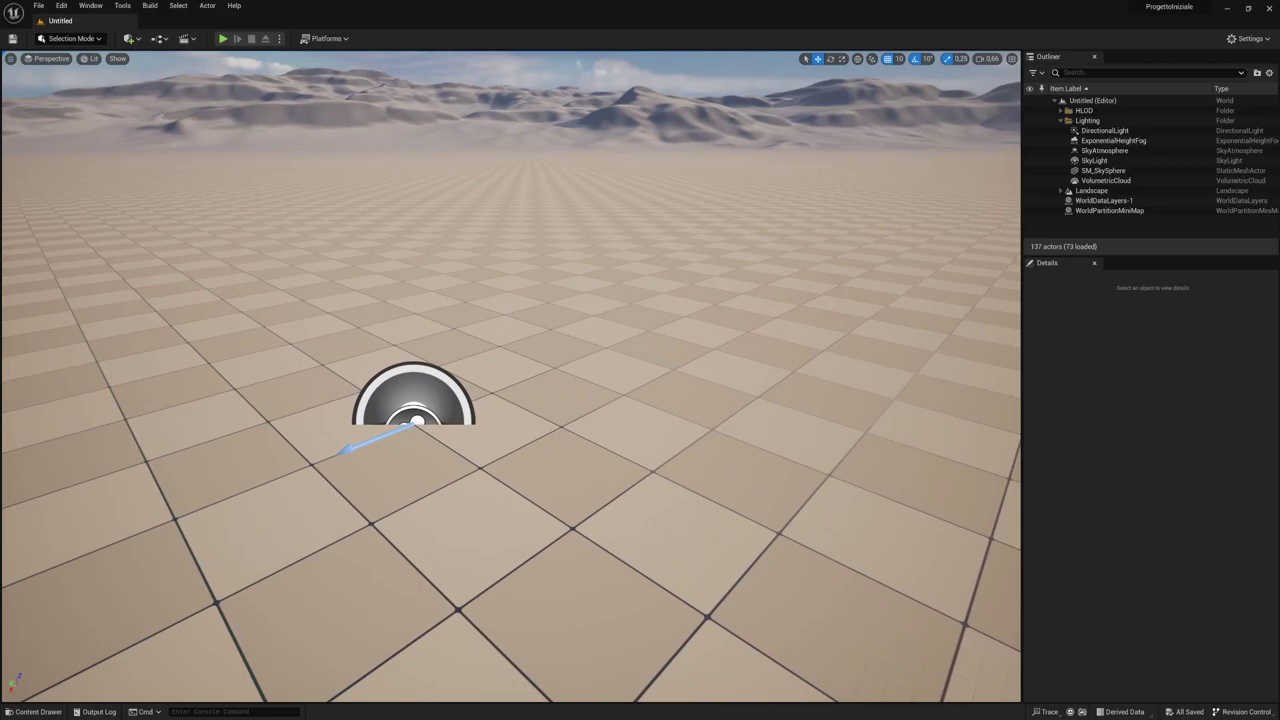
Reopen the Content Drawer and dock it as a floating Content Browser 2 window.
click(38, 711)
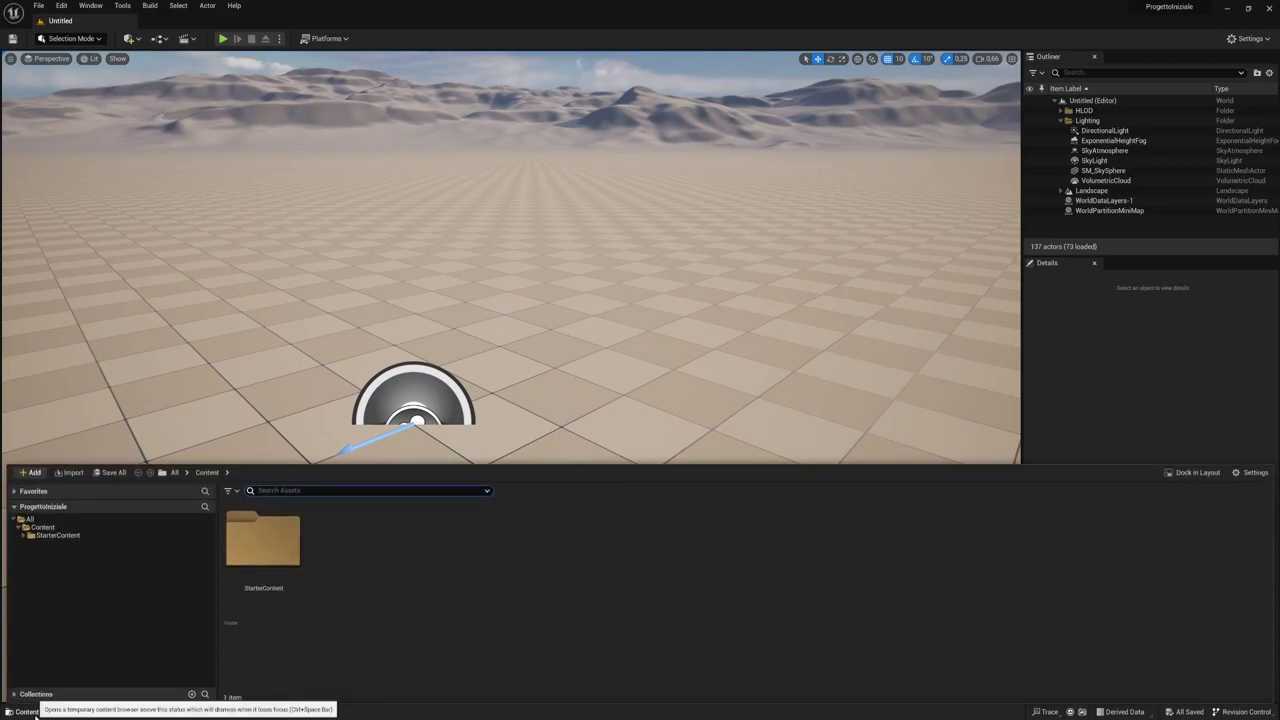
key(ctrl+space)
right_drag(348, 582, 300, 585)
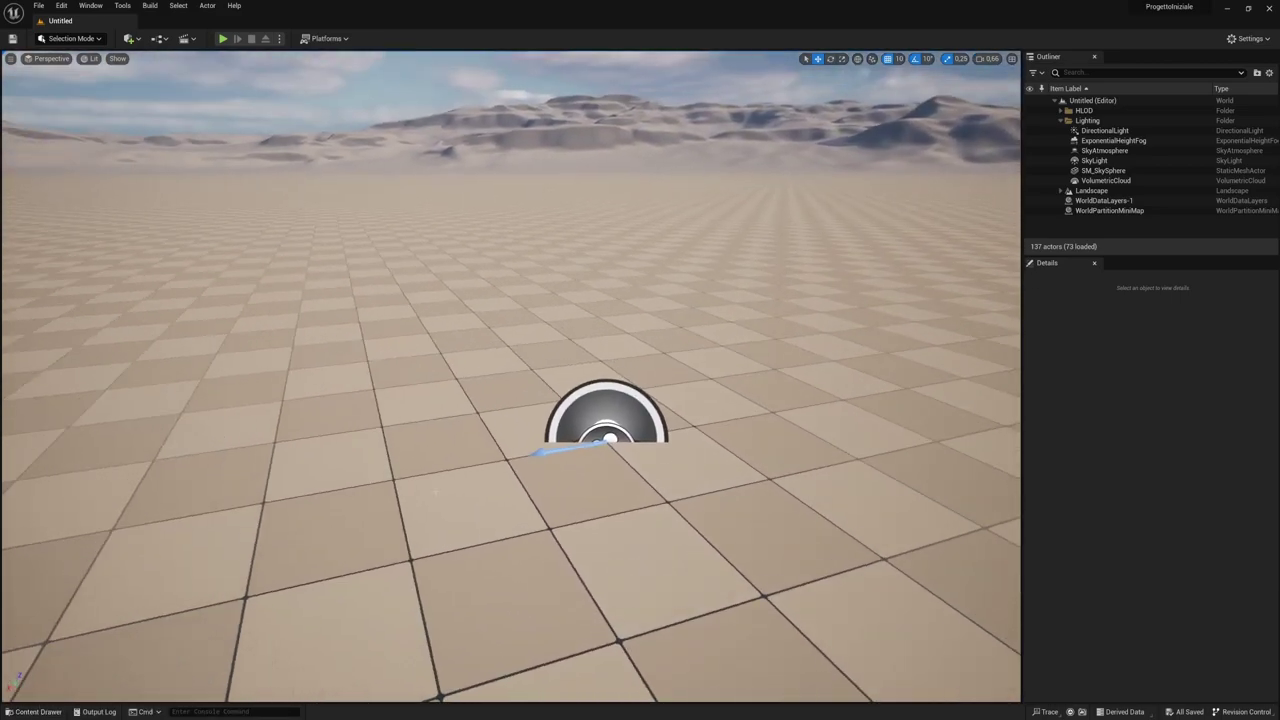
key(ctrl+space)
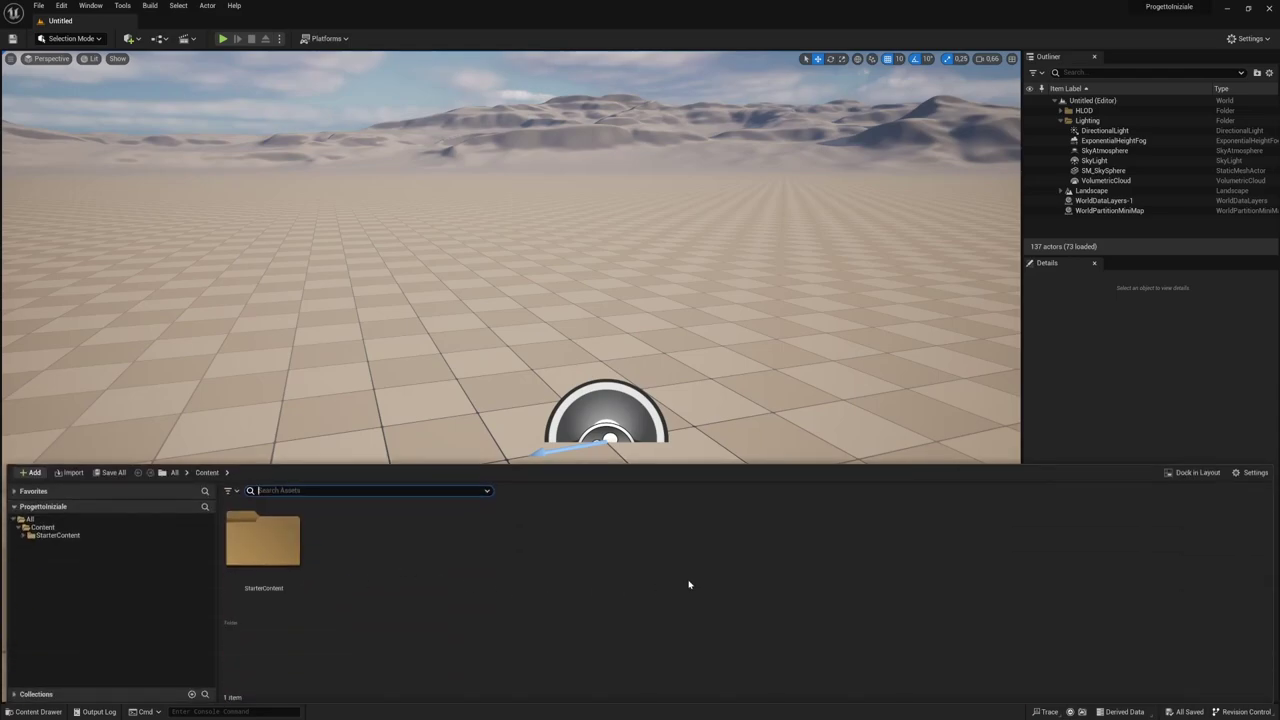
click(1190, 472)
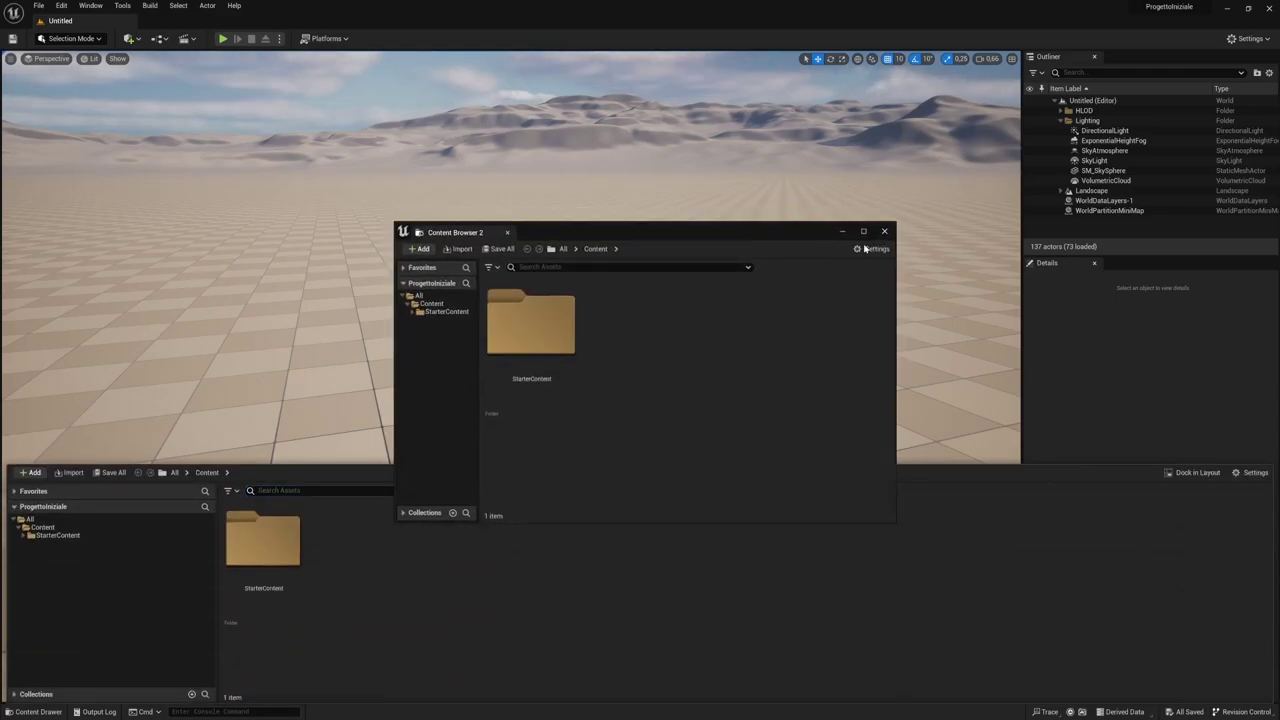
Dock Content Browser 2 beneath the viewport, adjust its splitter, then close its tab.
drag(728, 222, 774, 244)
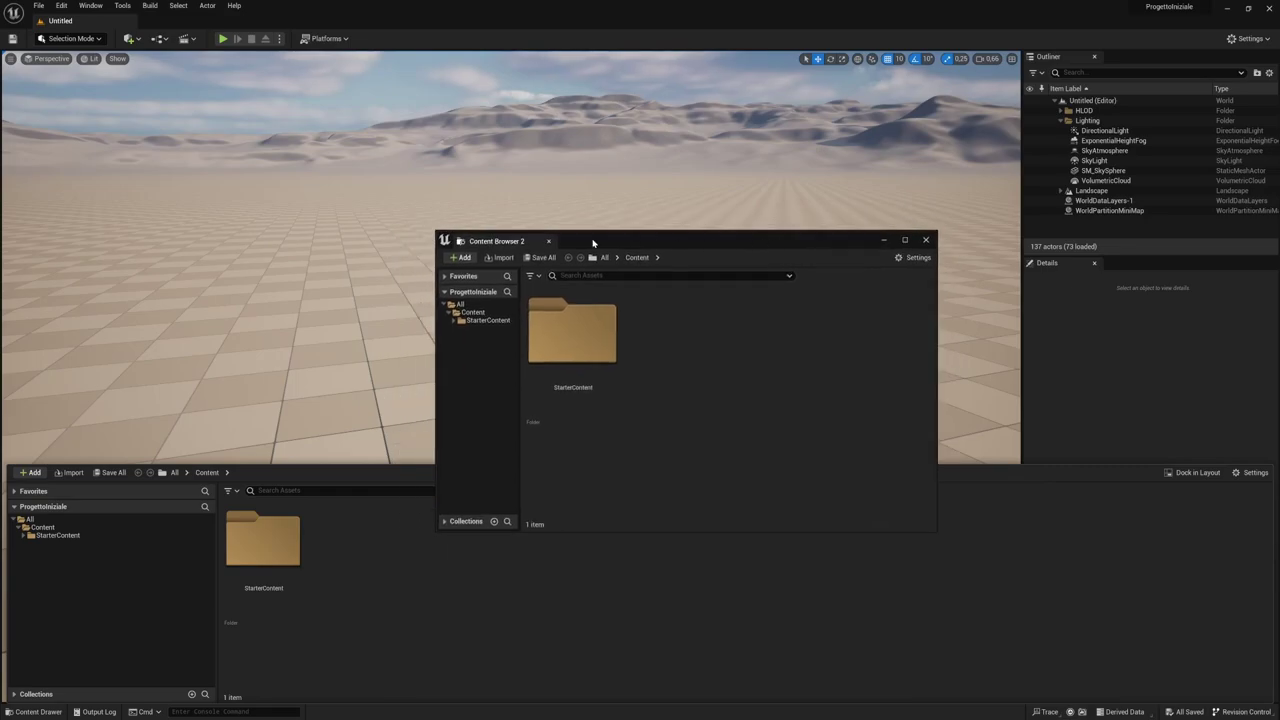
mouse_move(497, 241)
mouse_down()
mouse_move(546, 252)
mouse_move(139, 672)
mouse_up()
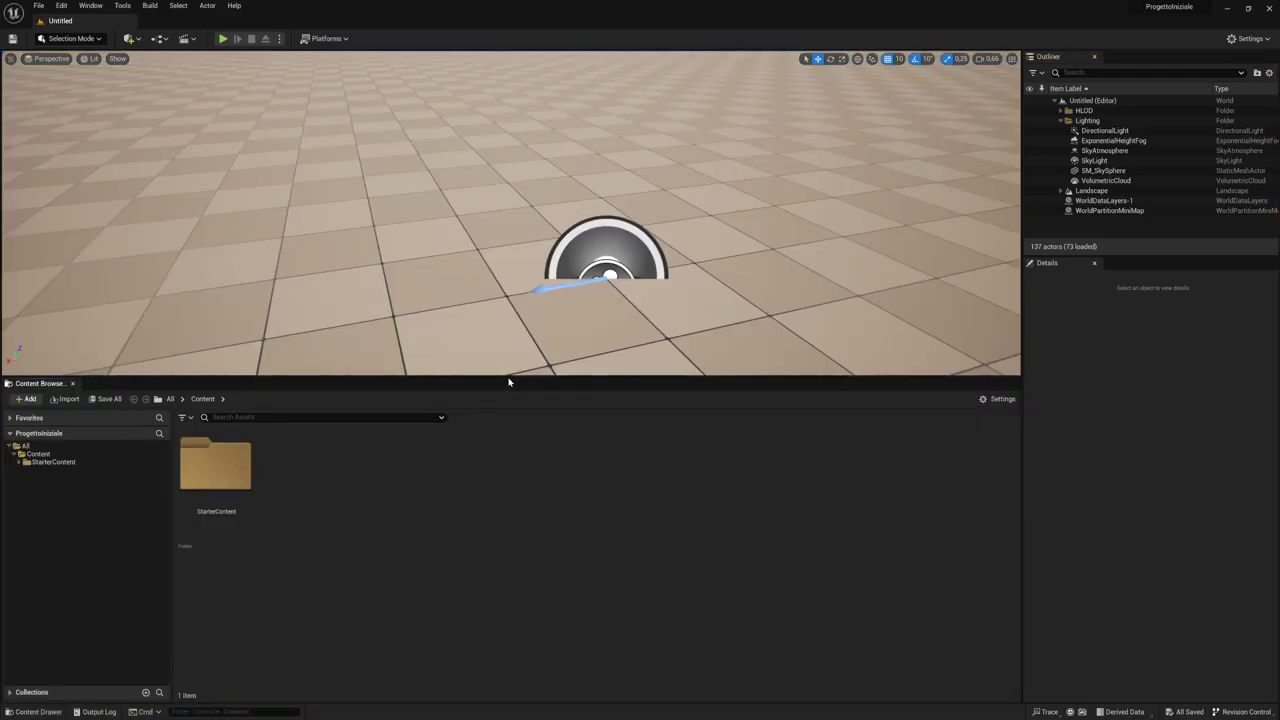
drag(512, 377, 510, 535)
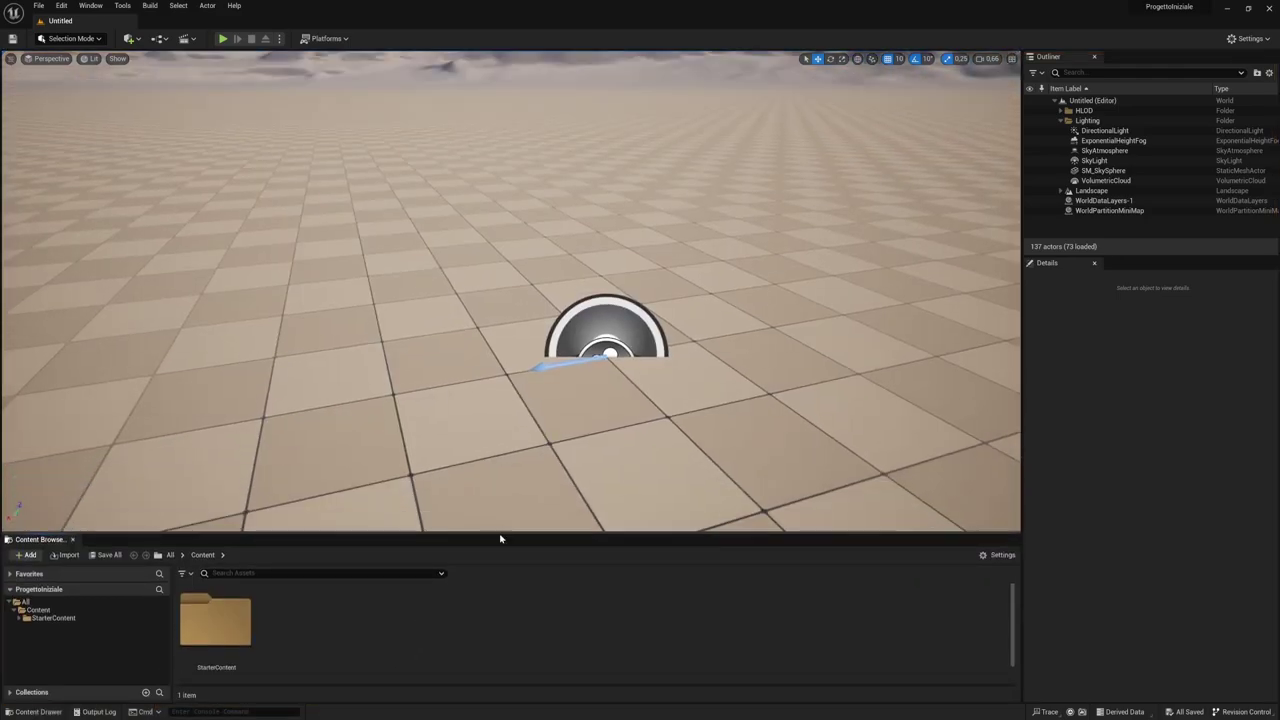
right_drag(536, 528, 536, 539)
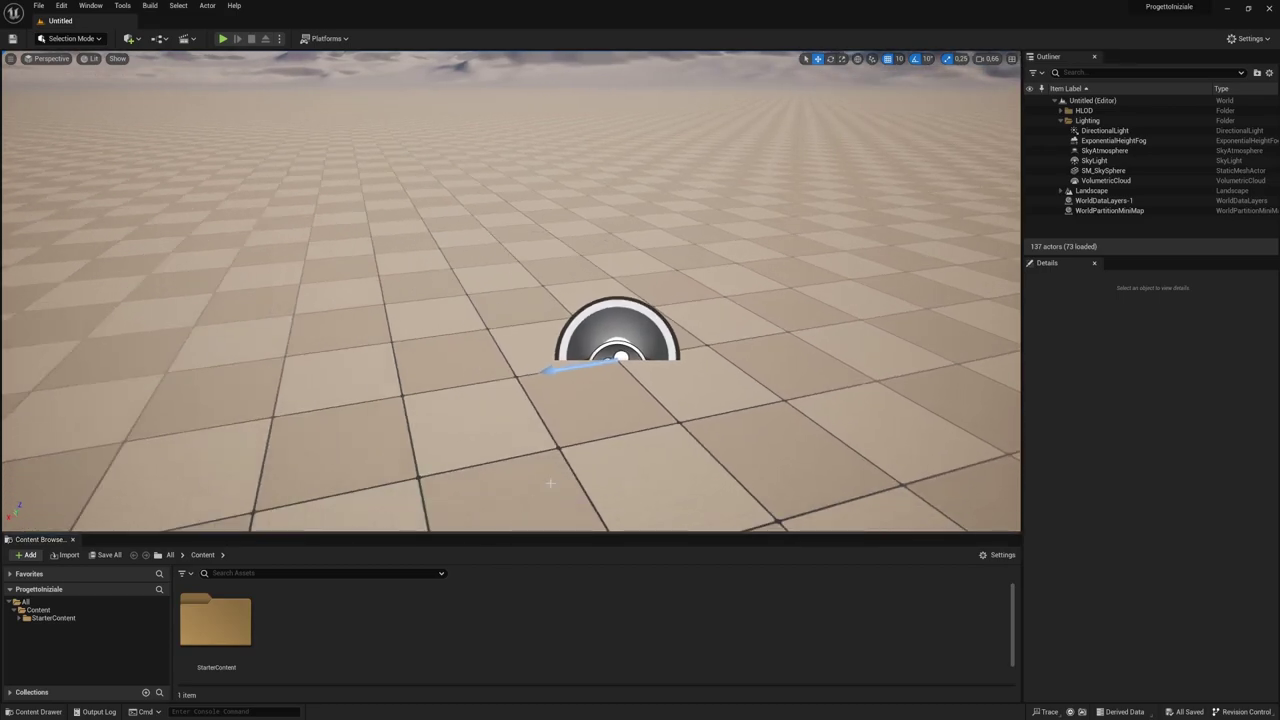
drag(536, 537, 490, 477)
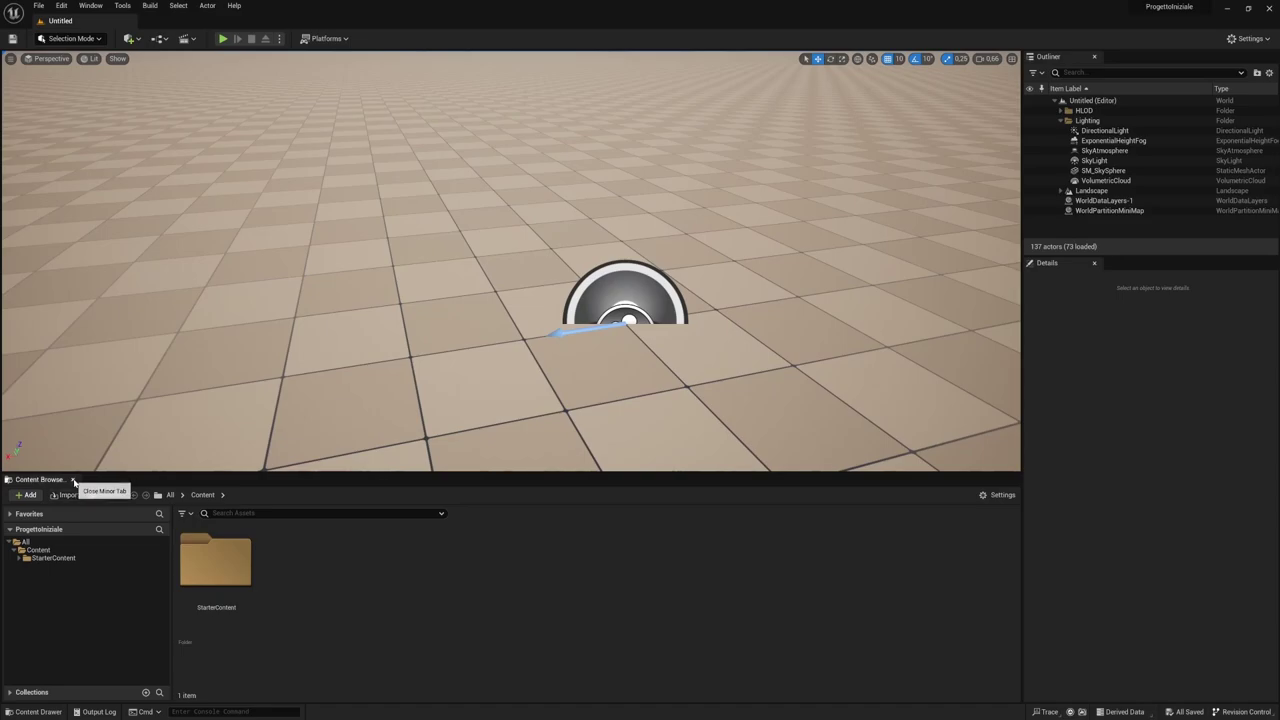
click(72, 480)
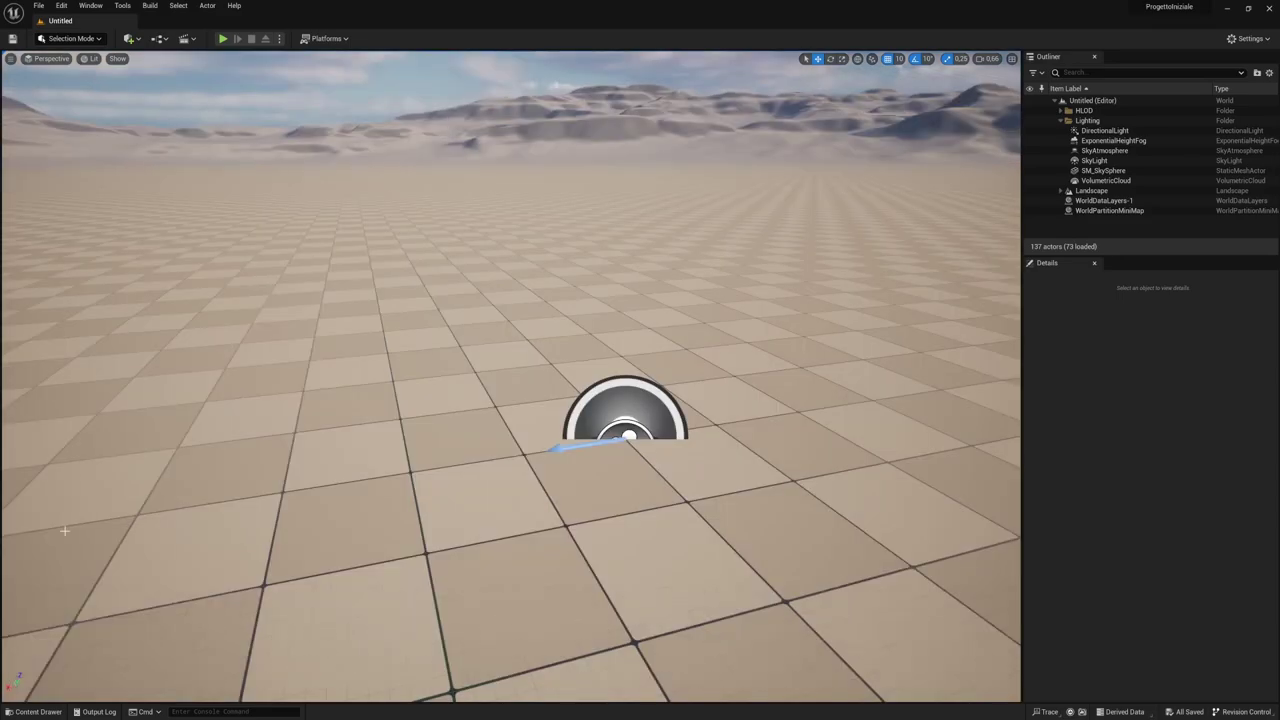
Dock the Content Drawer into the layout, then pull it out as a larger floating window.
click(36, 711)
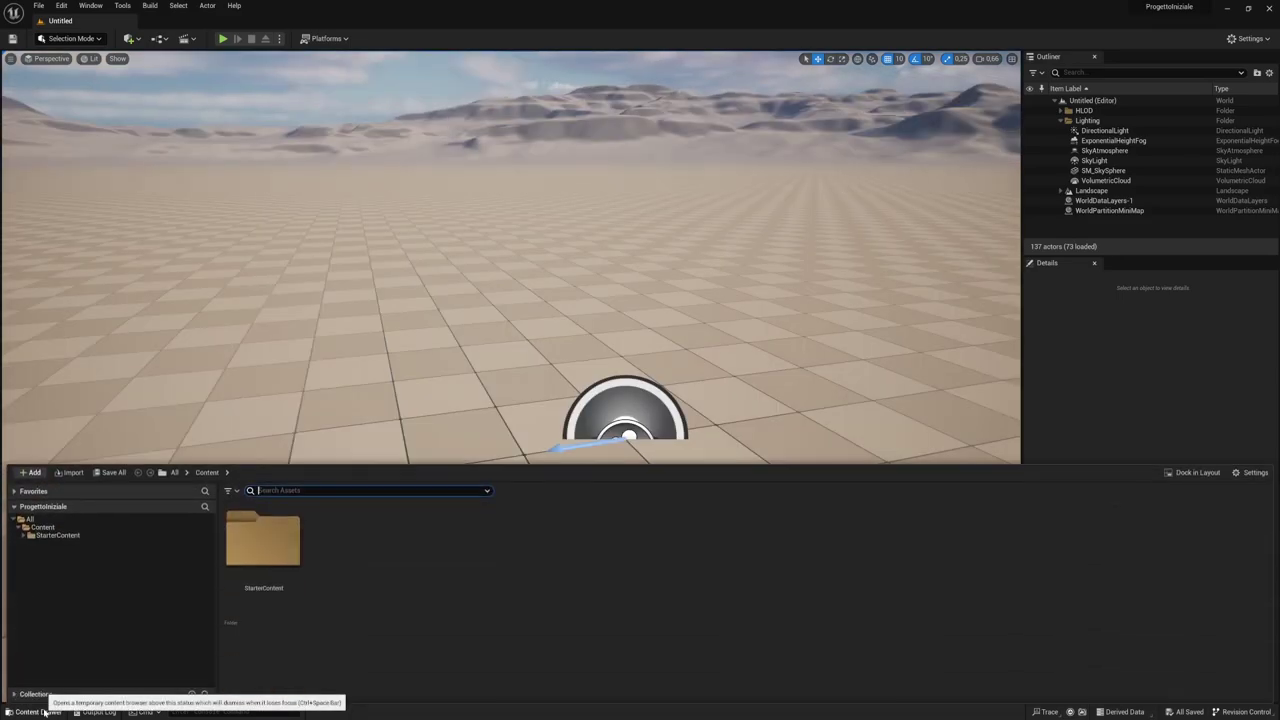
click(1190, 472)
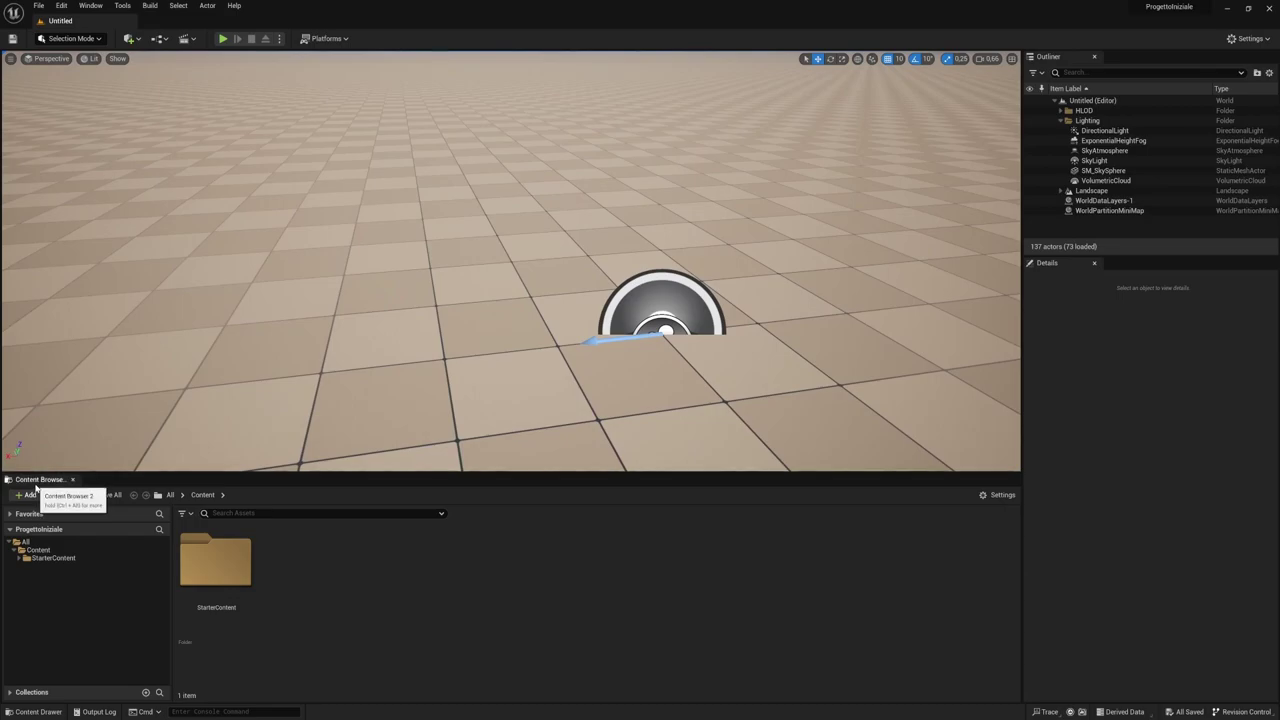
mouse_move(36, 479)
mouse_down()
mouse_move(193, 402)
mouse_move(235, 259)
mouse_up()
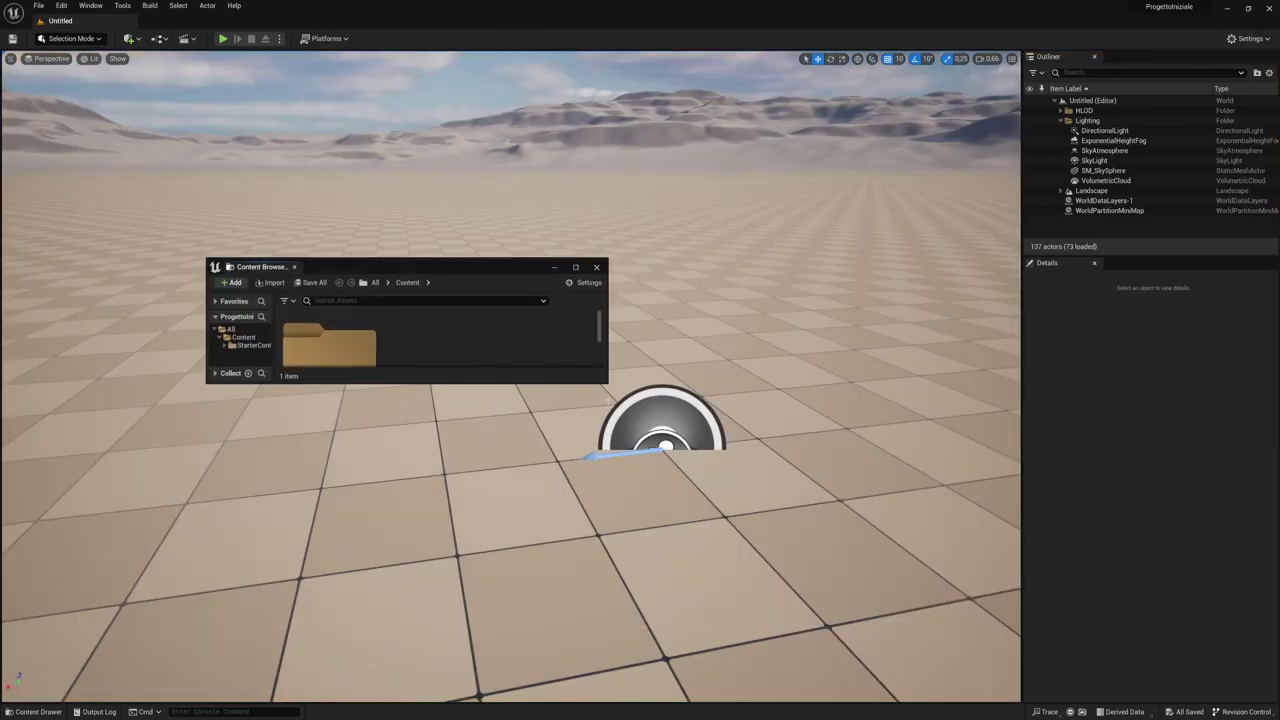
drag(604, 379, 677, 513)
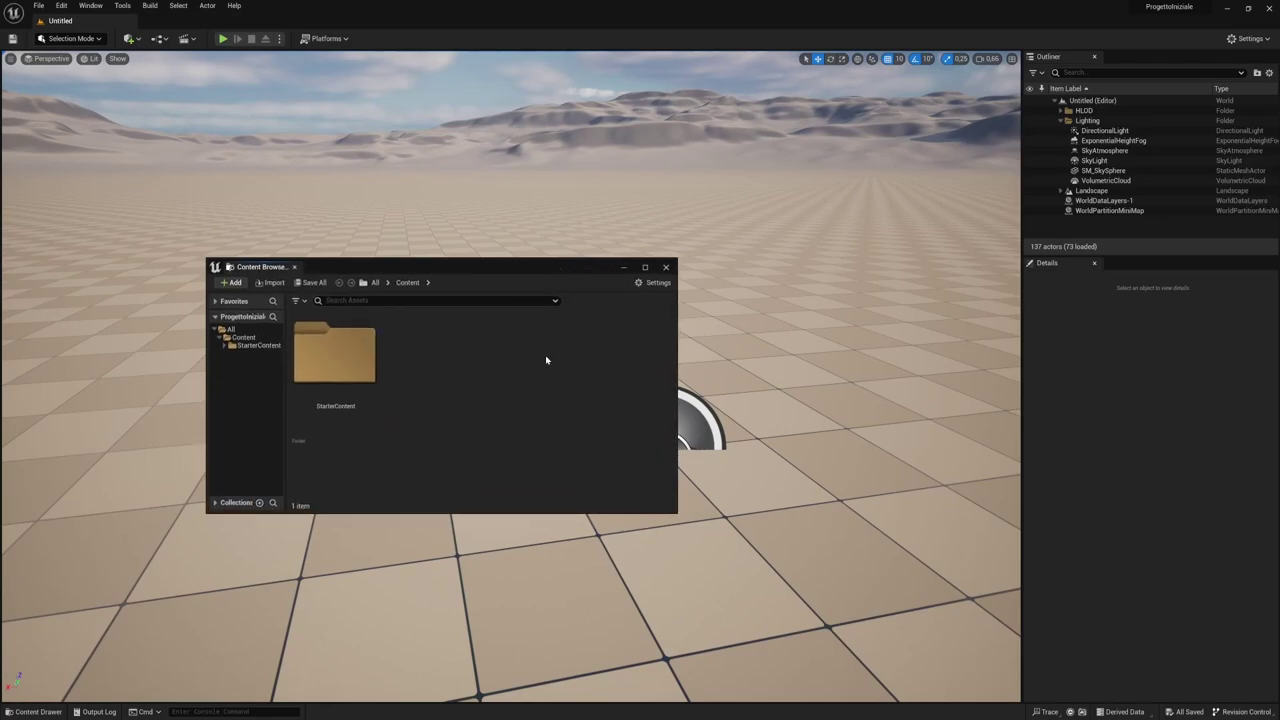
Dock the Content Browser along the bottom, enlarge the viewport above it, and tilt the camera toward the sky.
drag(453, 258, 204, 545)
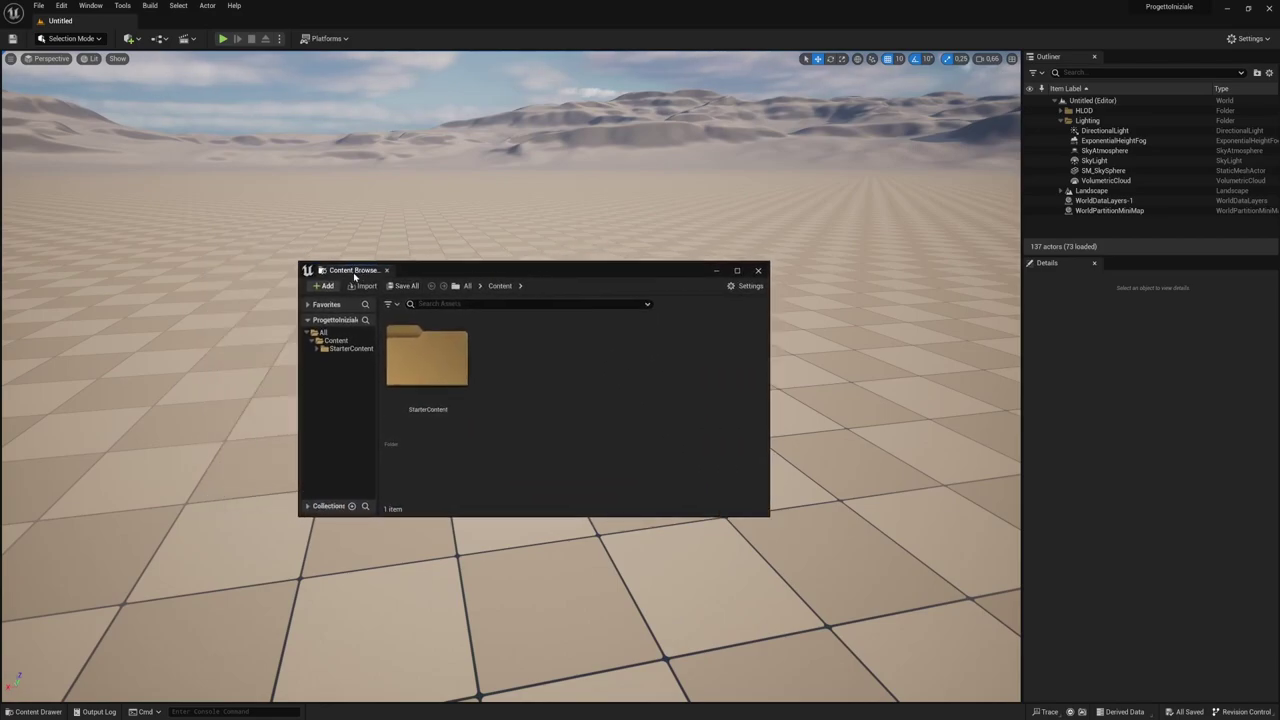
drag(204, 545, 356, 473)
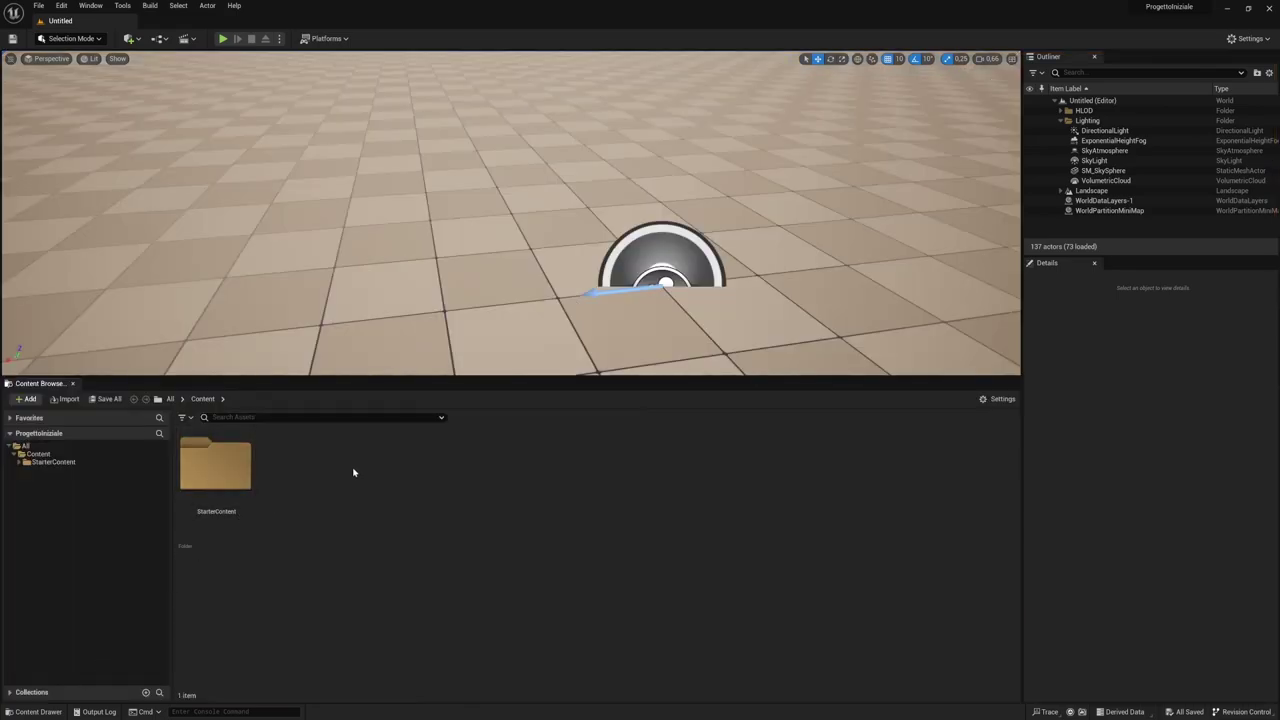
drag(445, 380, 445, 472)
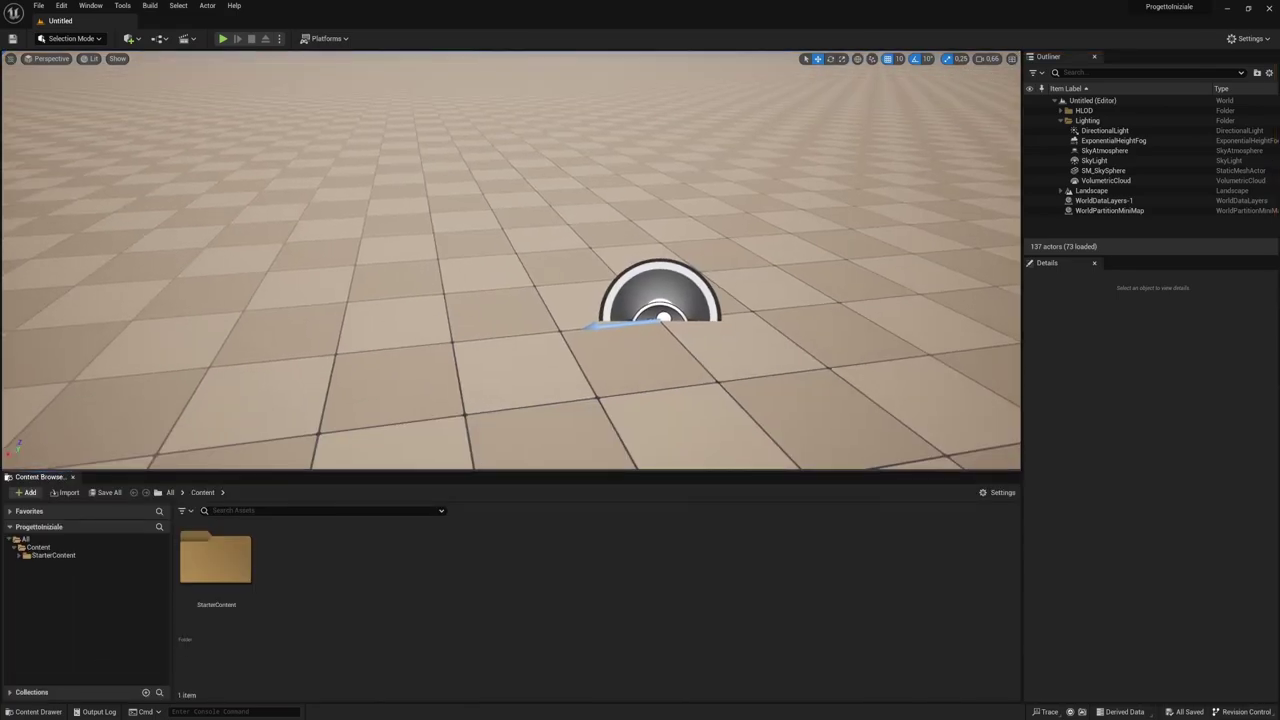
mouse_move(510, 300)
right_down()
mouse_move(510, 260)
mouse_move(500, 300)
right_up()
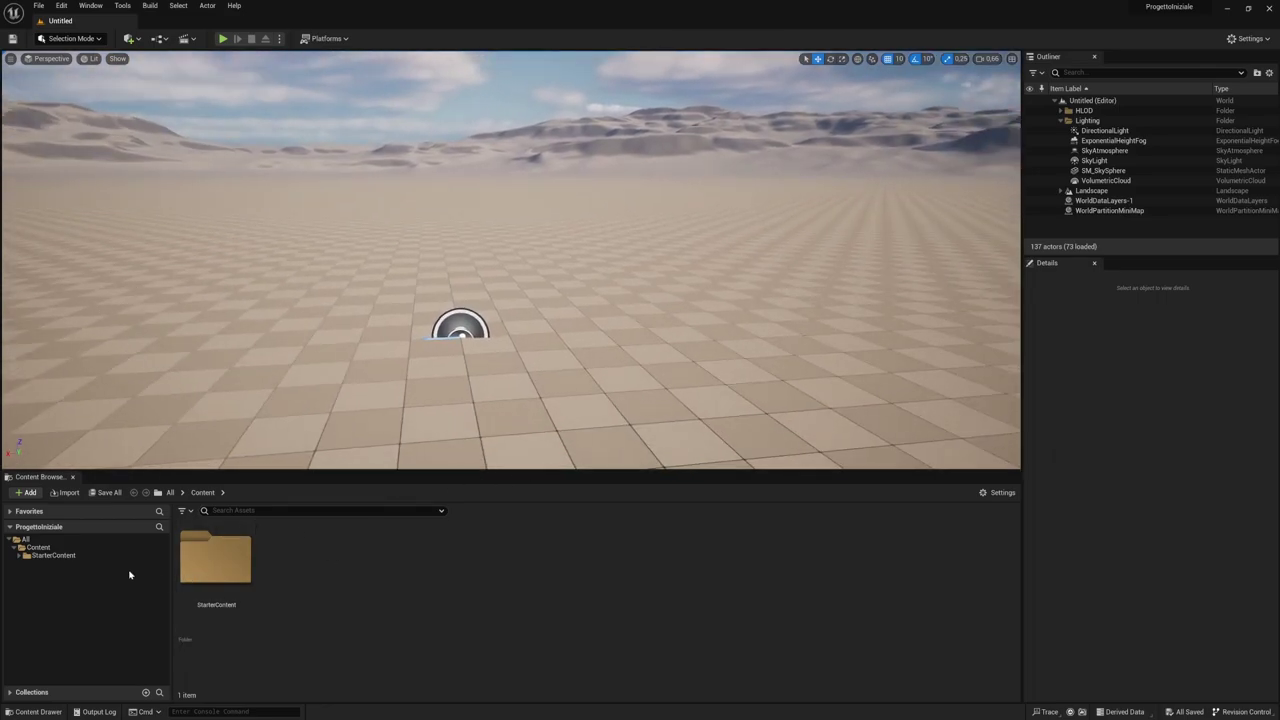
Expand StarterContent, show its Maps folder, and select the Minimal_Default map.
click(60, 555)
click(19, 556)
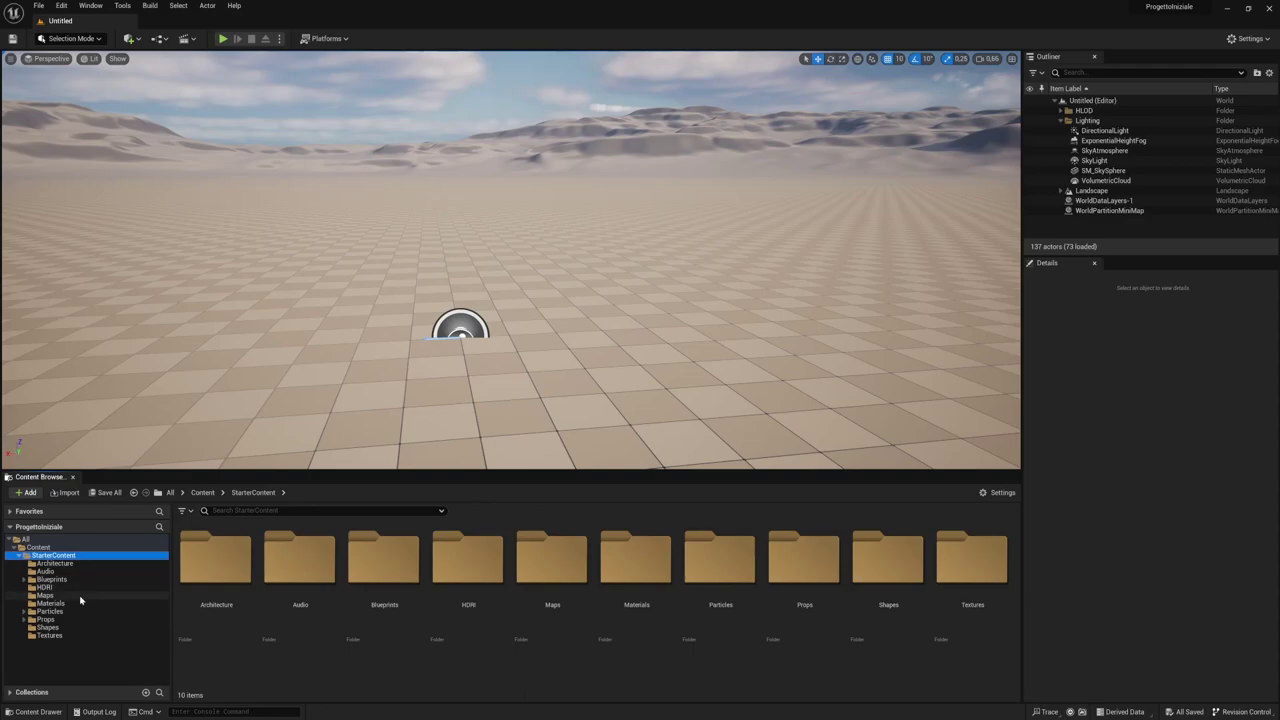
click(50, 596)
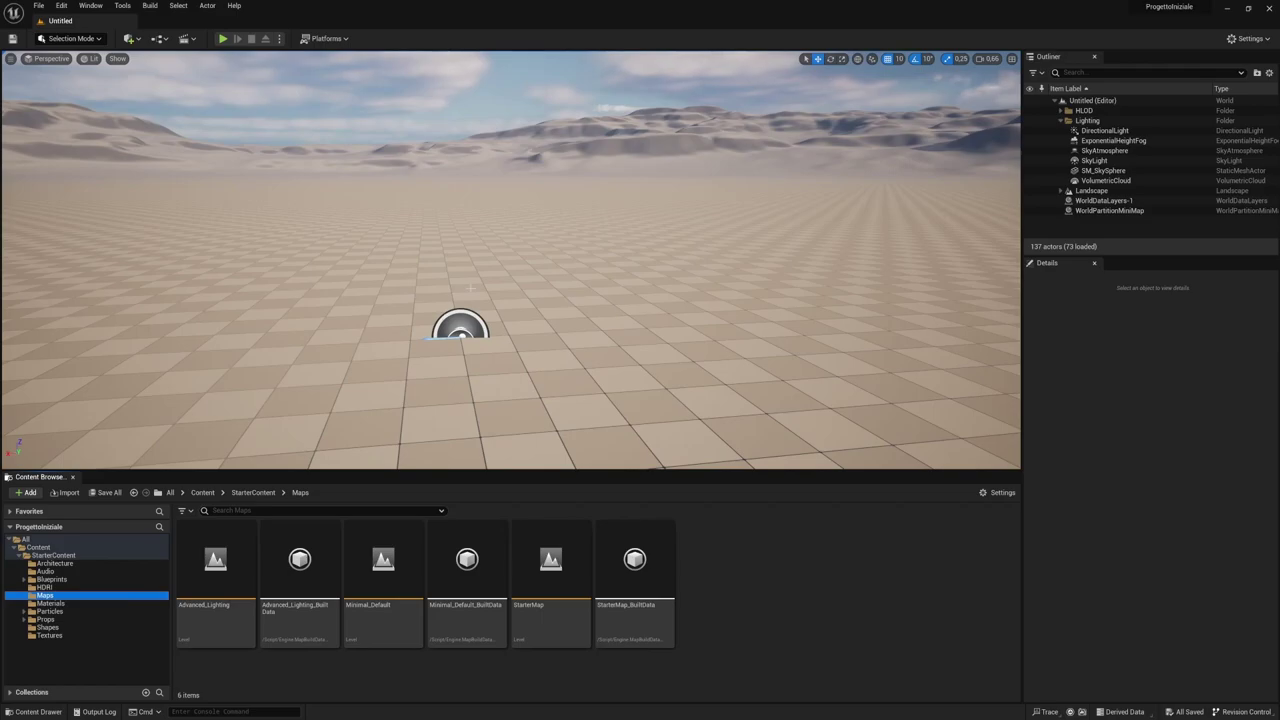
right_drag(469, 288, 356, 150)
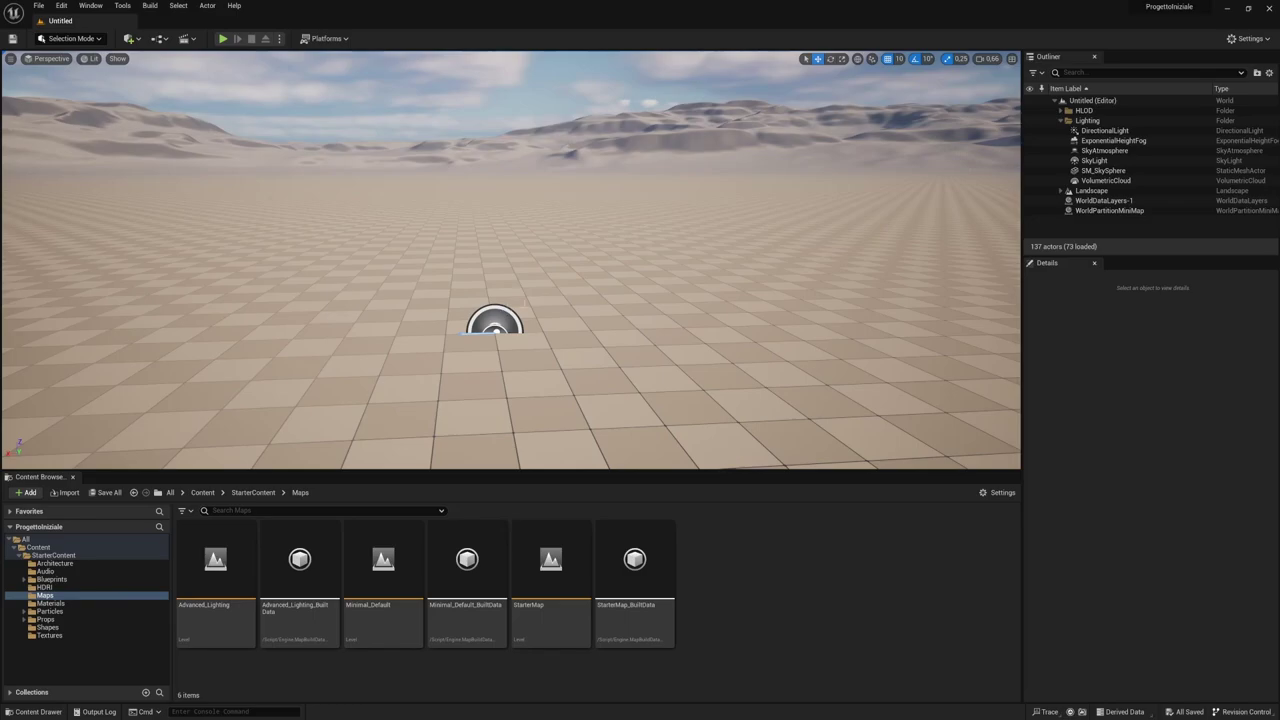
click(400, 612)
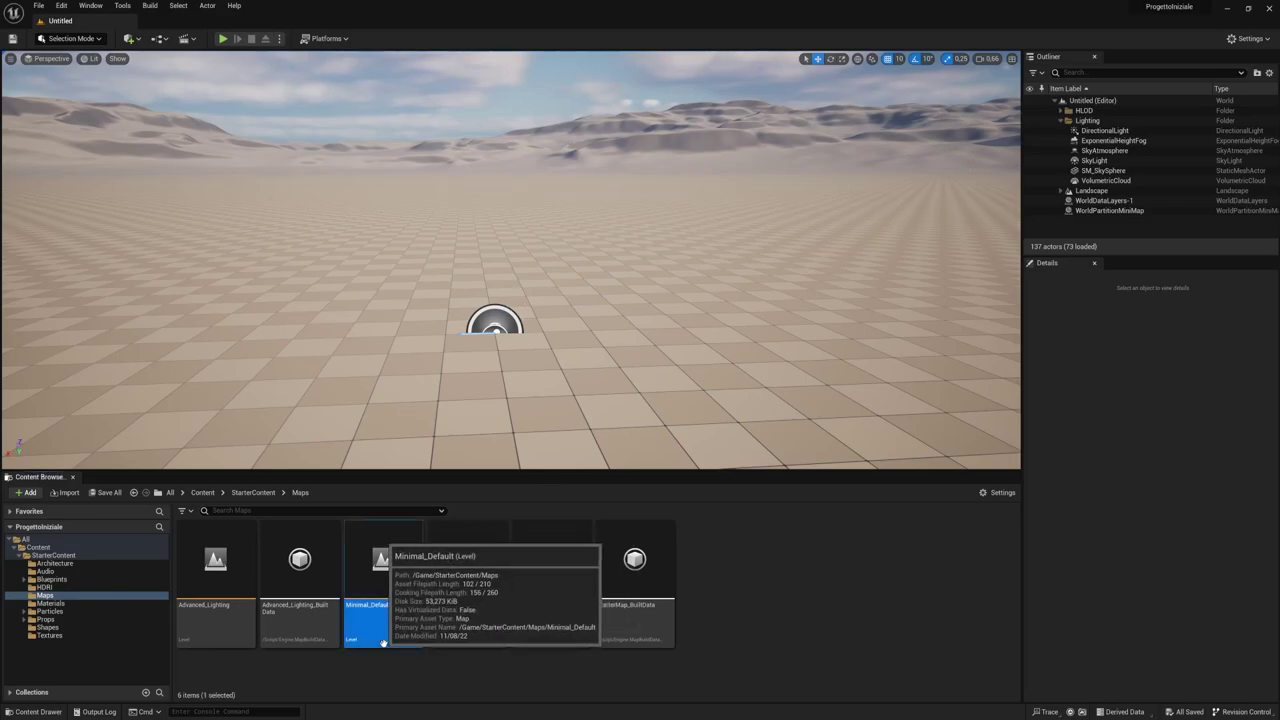
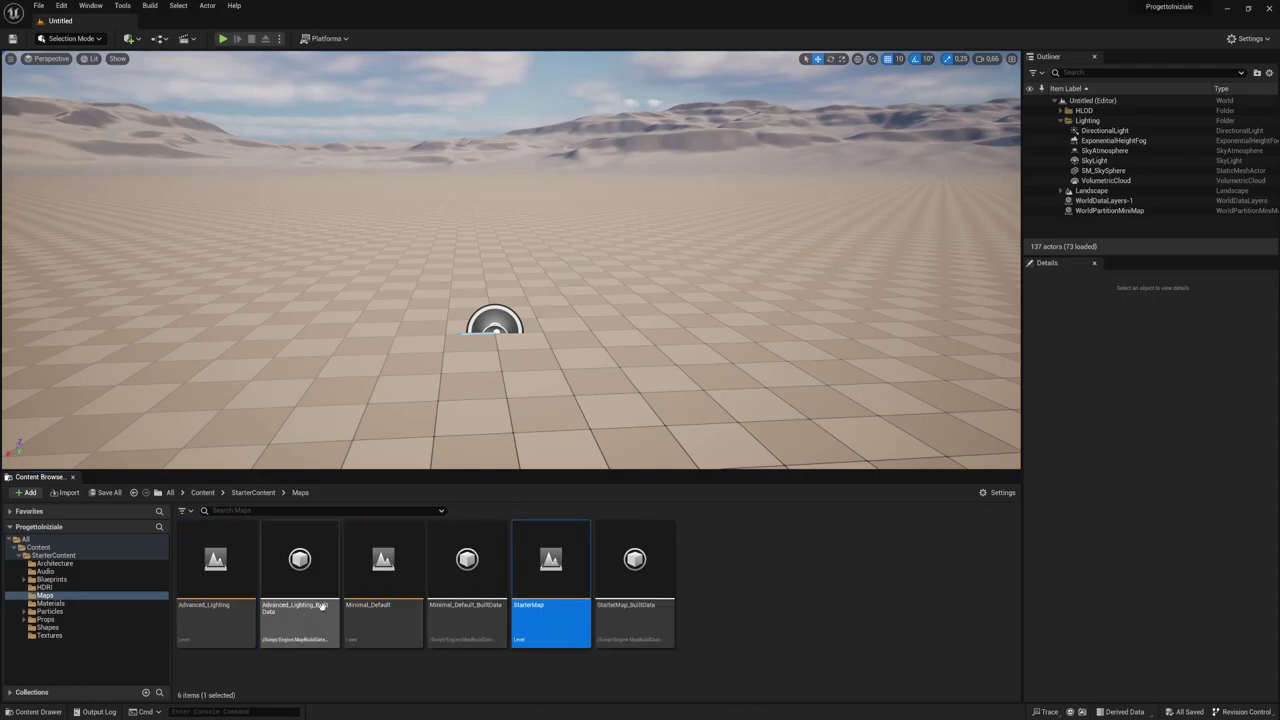
Open the StarterMap level from the starter Maps folder and clear its map check warnings.
click(45, 597)
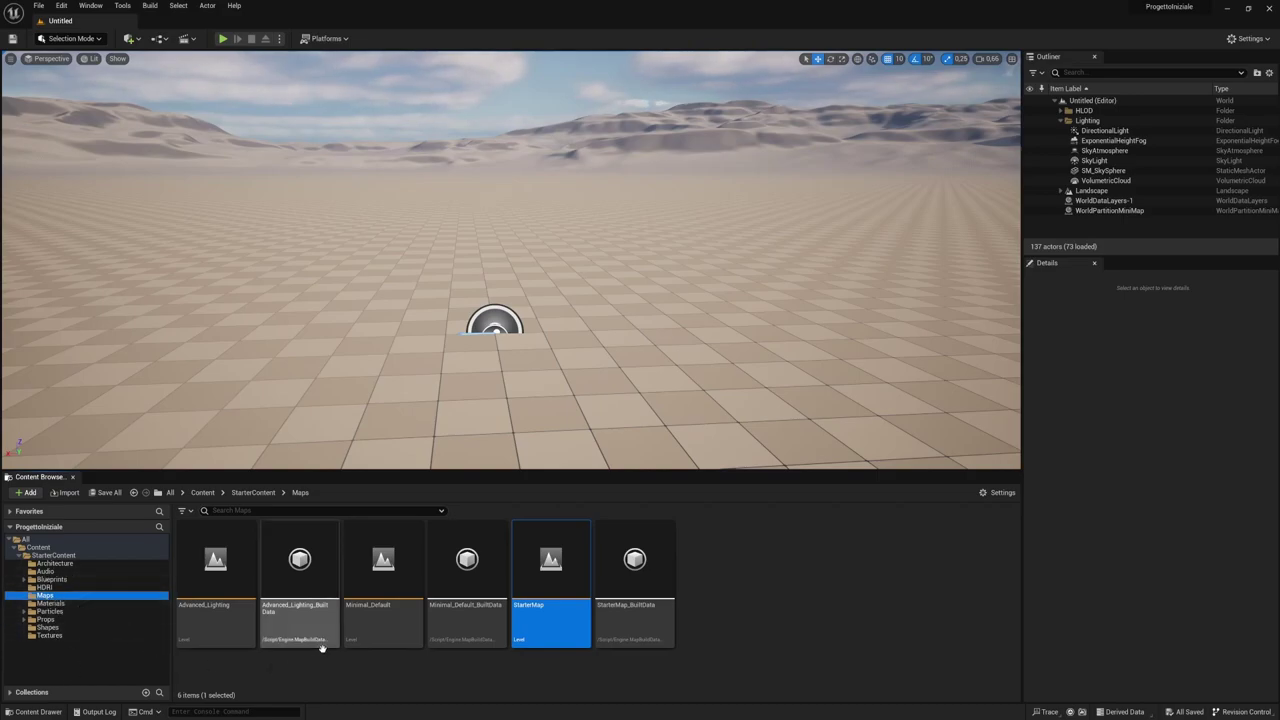
click(380, 590)
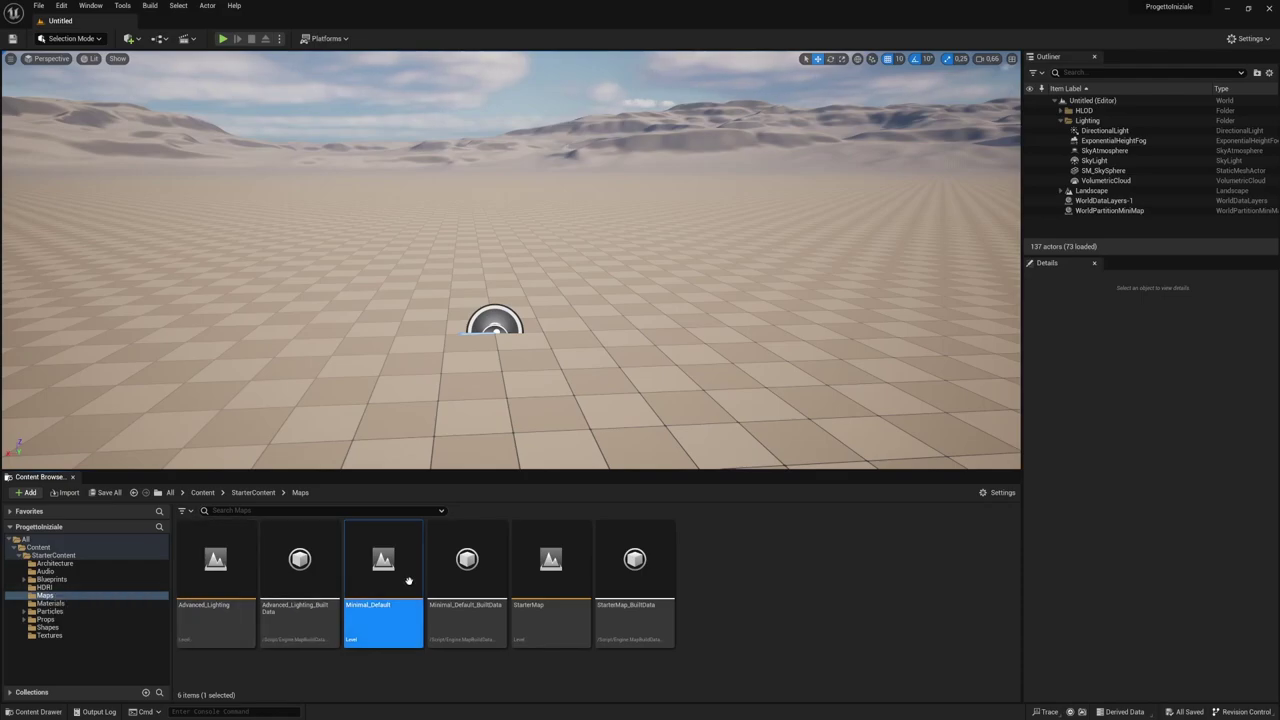
click(550, 585)
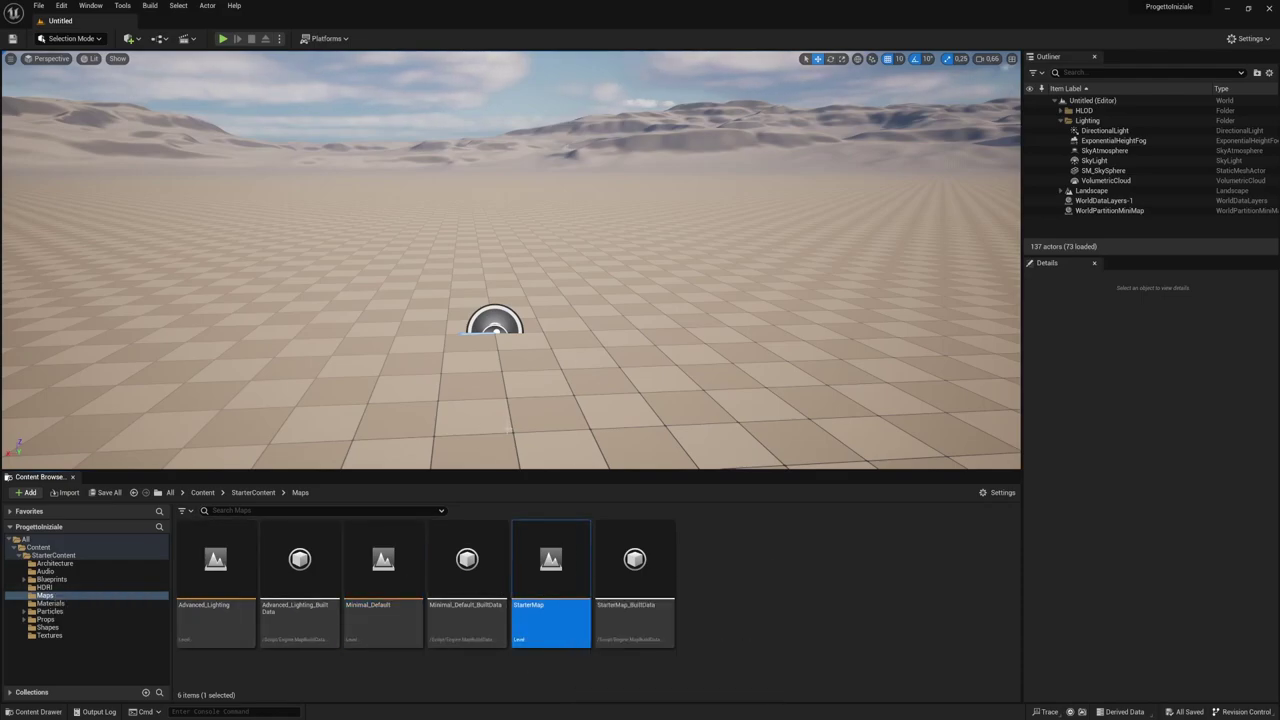
double_click(569, 580)
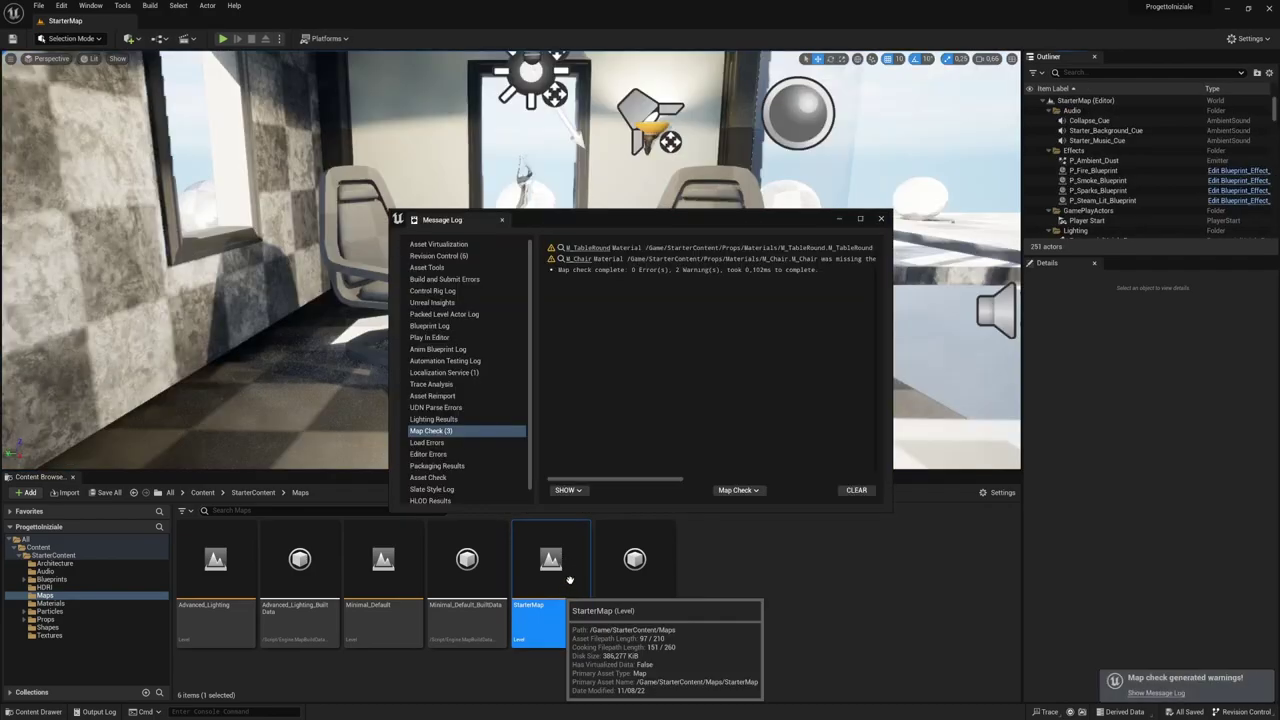
click(857, 490)
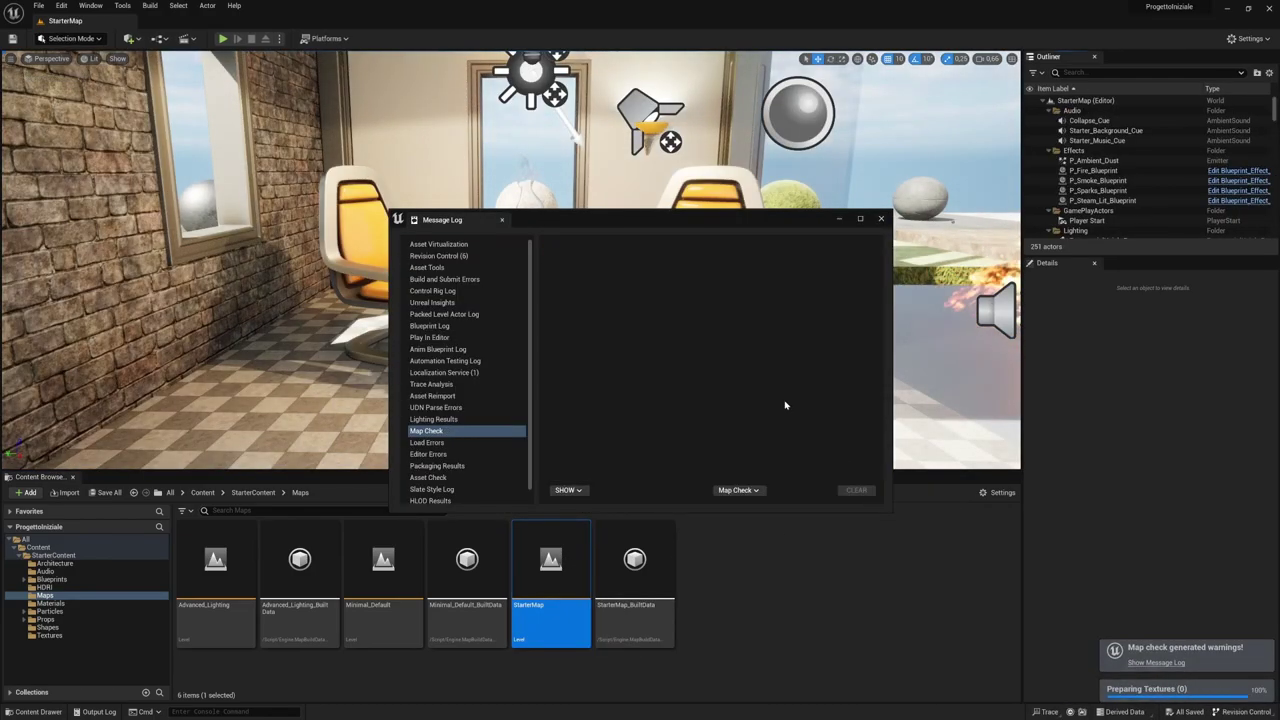
click(881, 218)
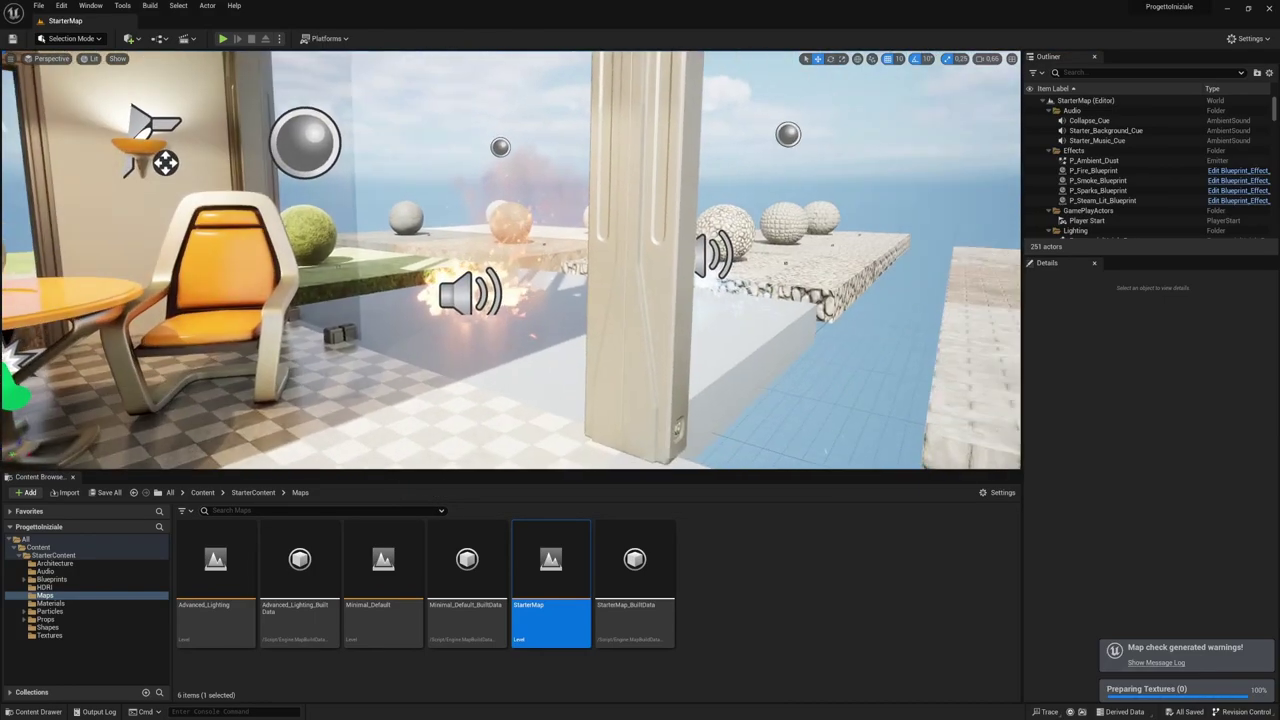
Fly the camera through StarterMap up to a high overview of the house.
right_drag(512, 260, 521, 302)
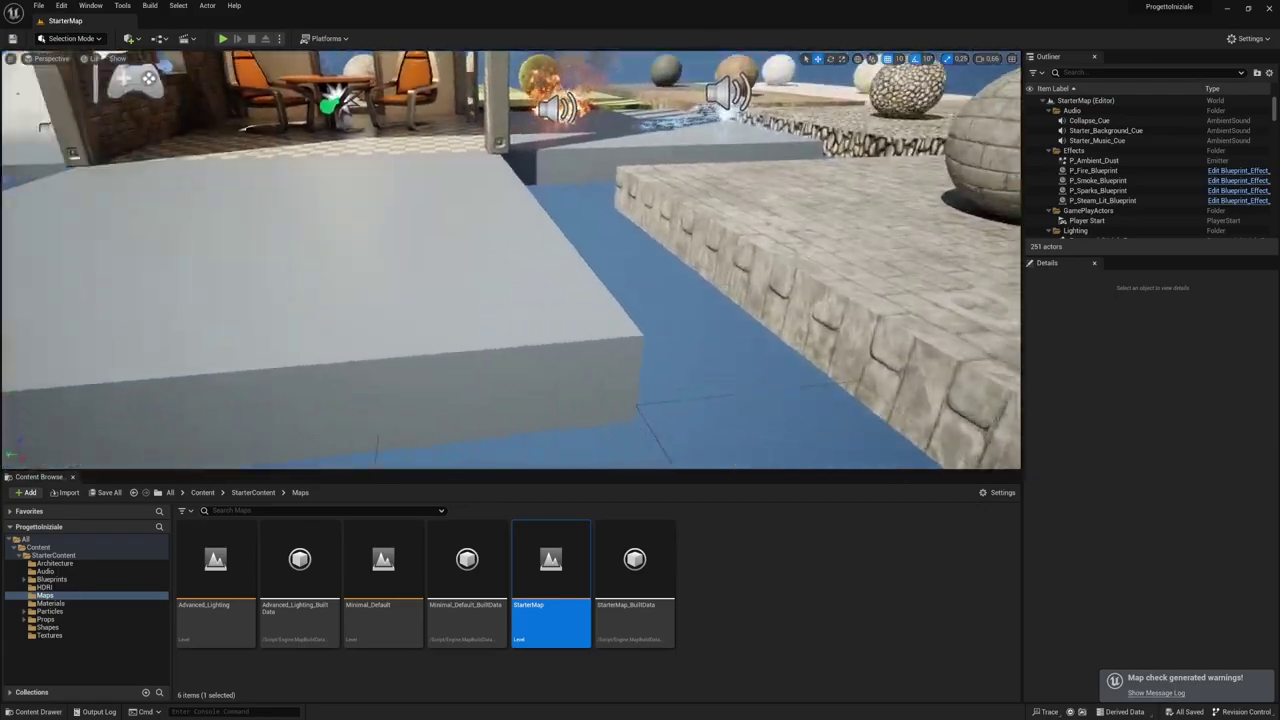
mouse_move(521, 302)
right_down()
mouse_move(493, 388)
mouse_move(512, 300)
mouse_move(540, 280)
mouse_move(512, 300)
right_up()
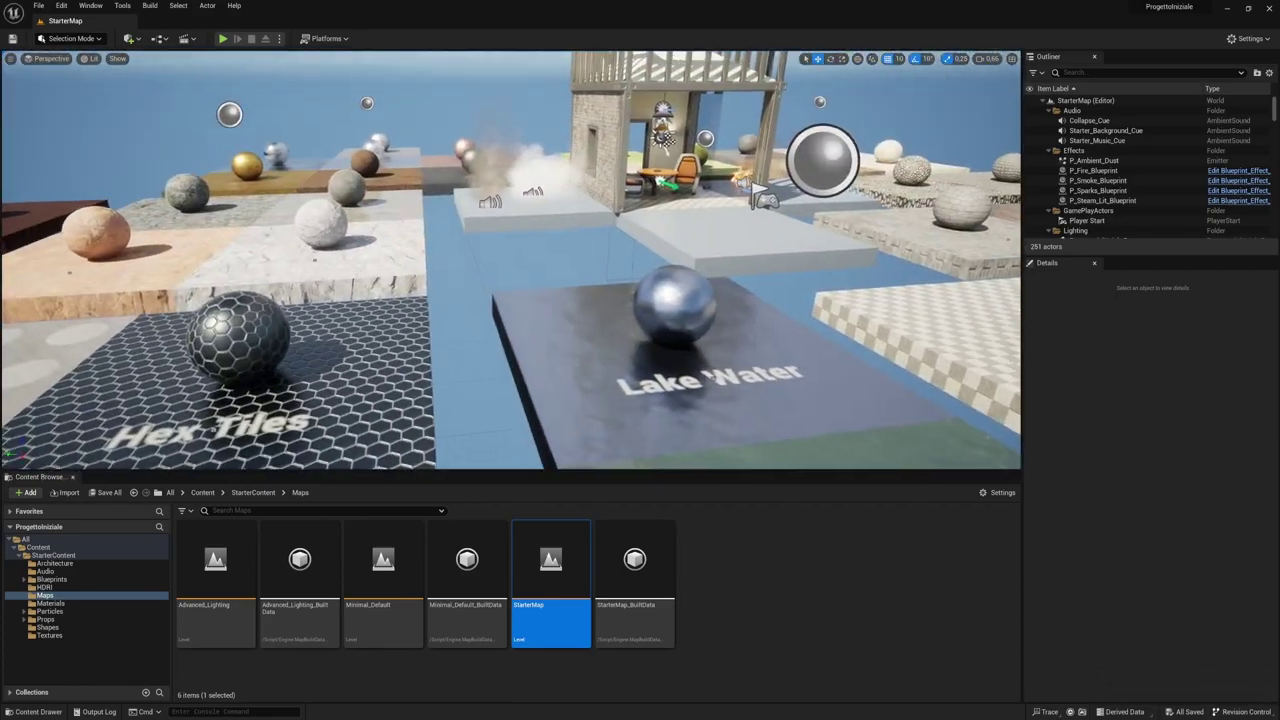
right_drag(760, 297, 760, 297)
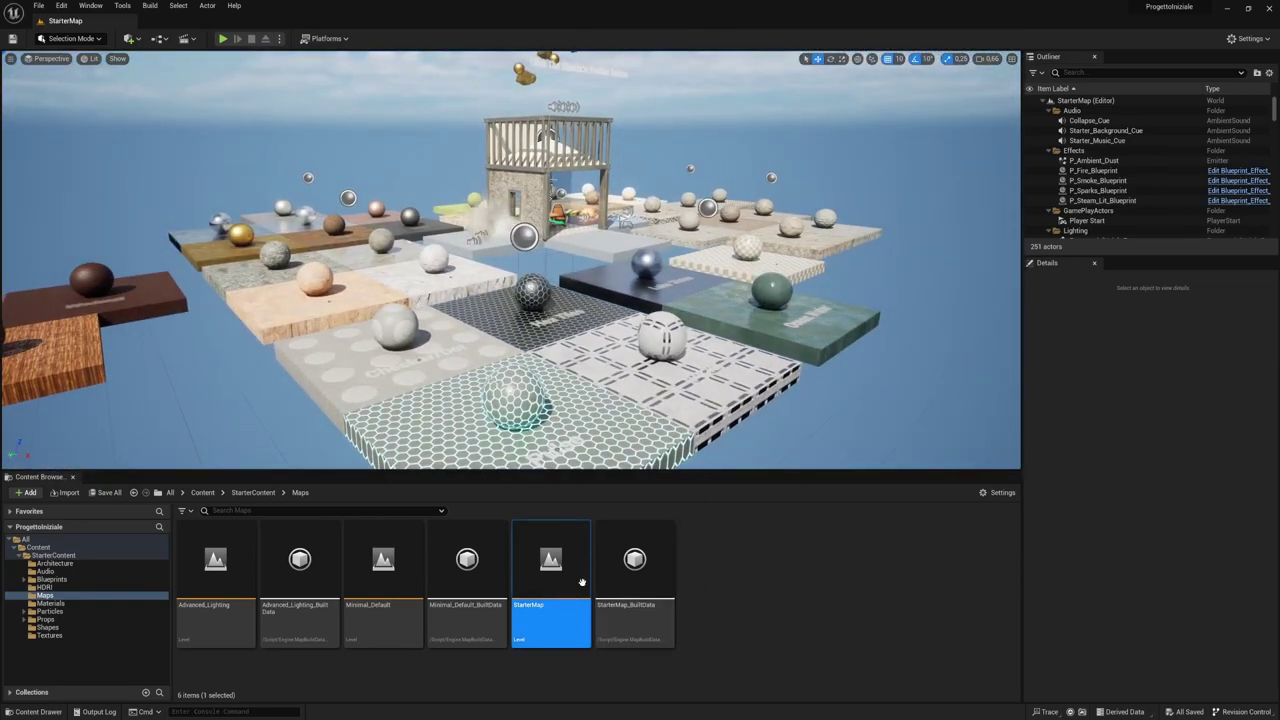
double_click(383, 575)
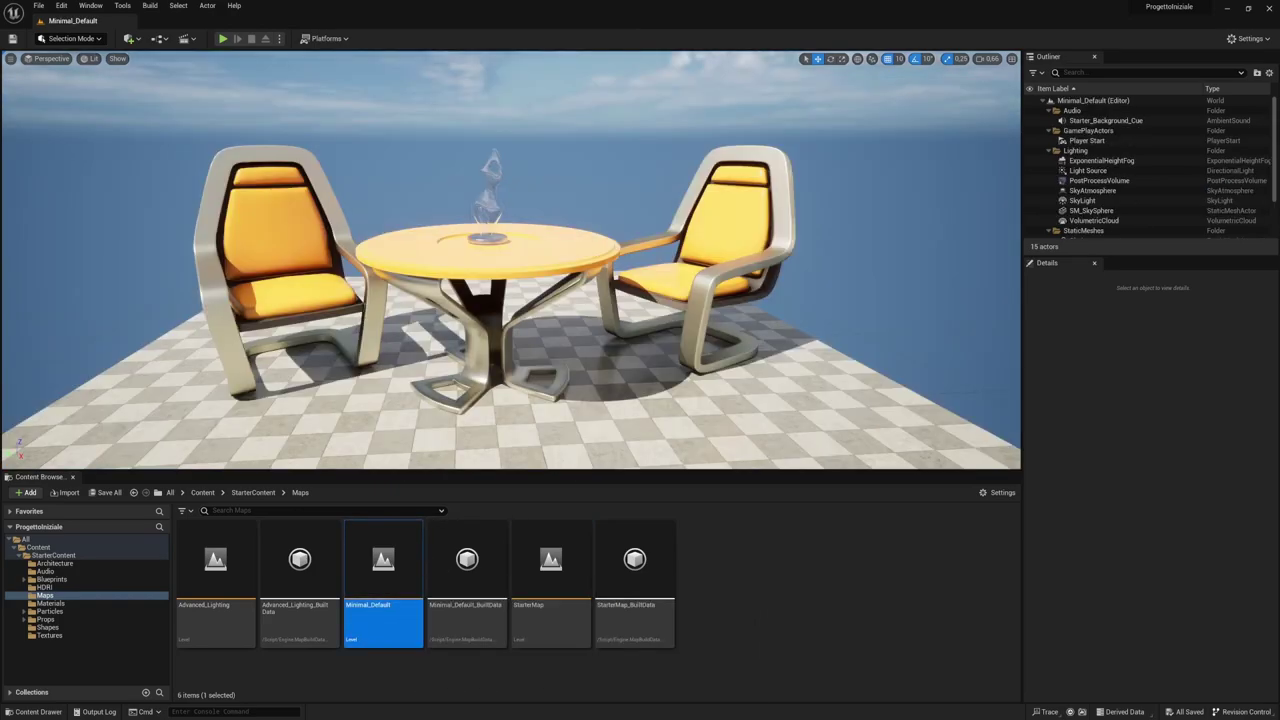
right_drag(512, 260, 512, 260)
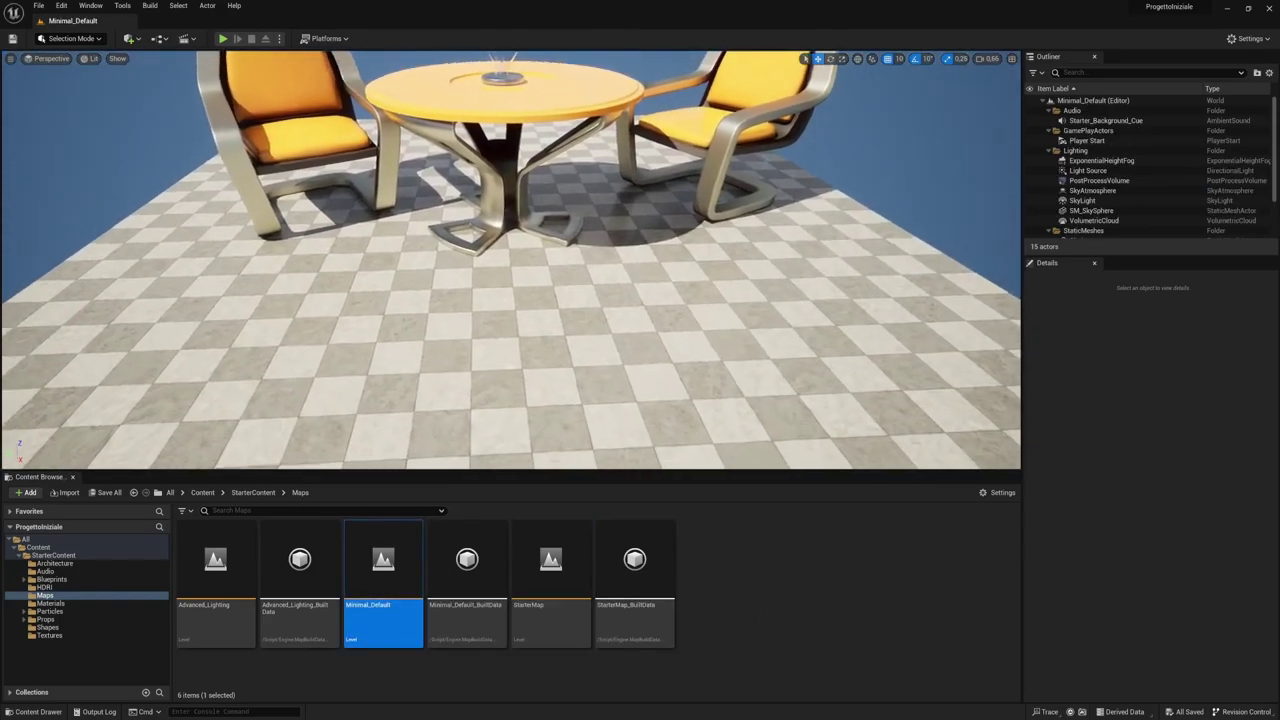
right_drag(524, 384, 500, 409)
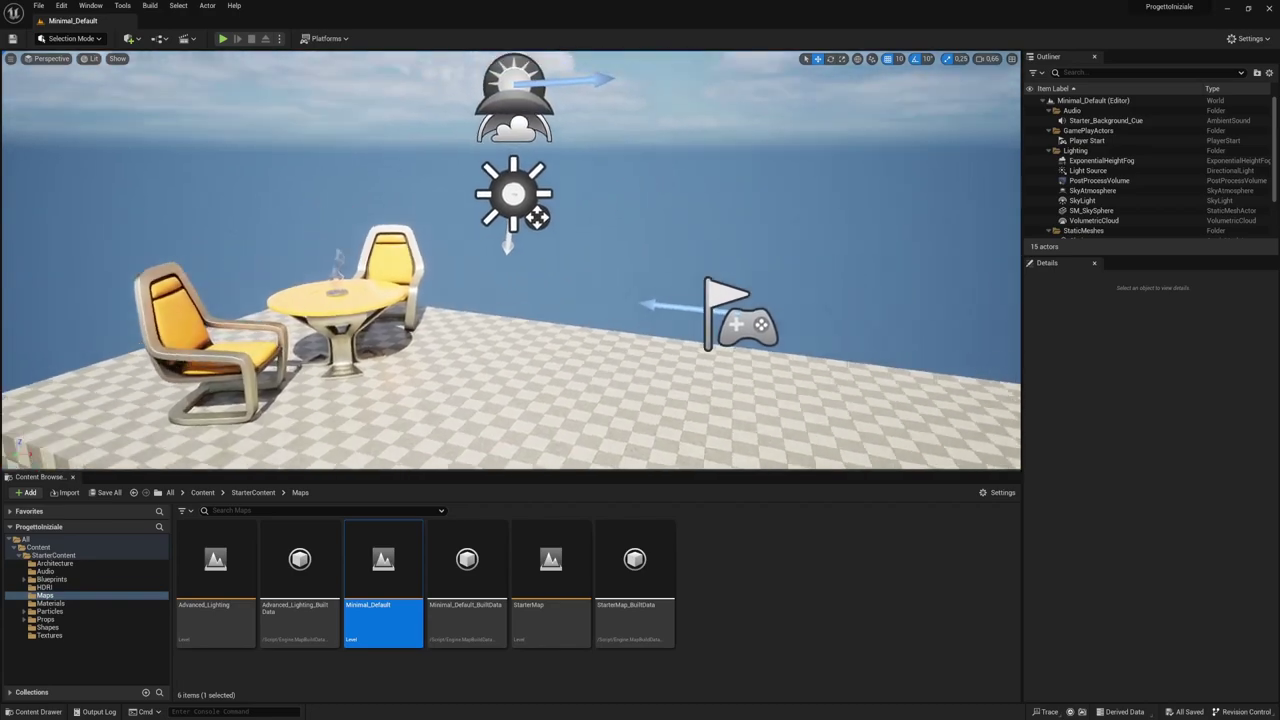
double_click(231, 571)
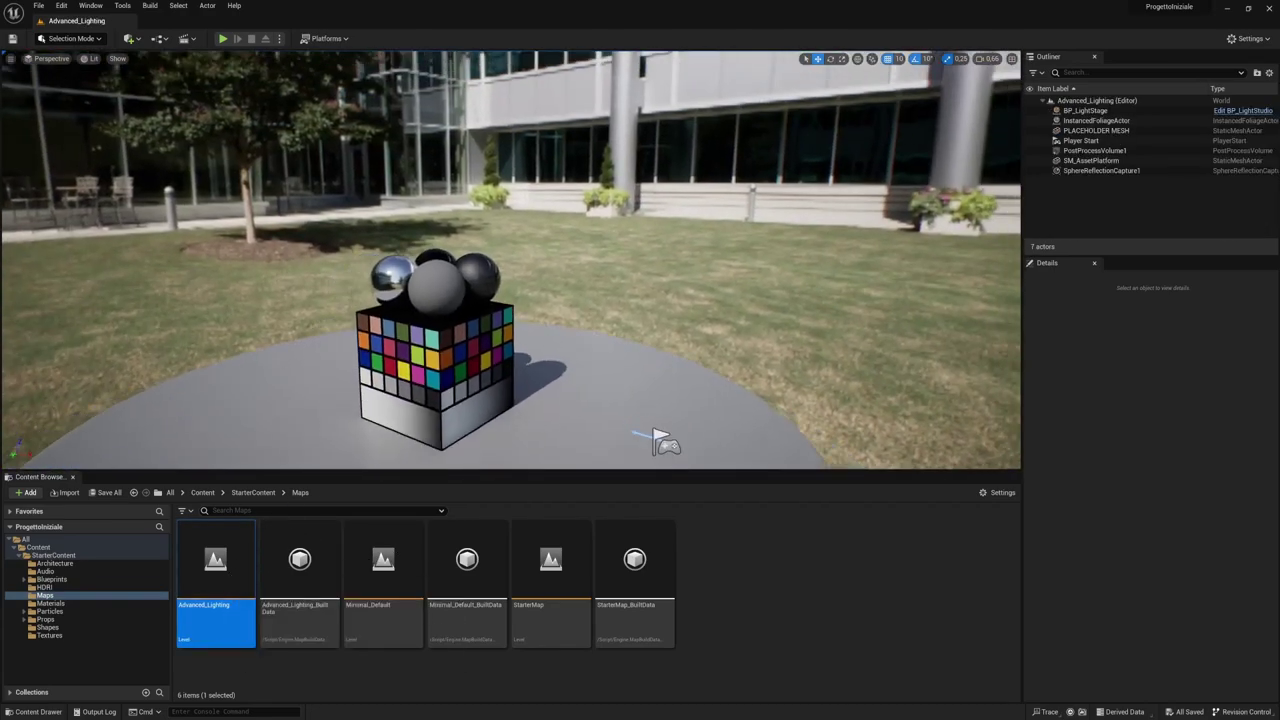
scroll(660, 434, down, 8)
mouse_move(708, 374)
right_down()
mouse_move(560, 380)
mouse_move(600, 380)
right_up()
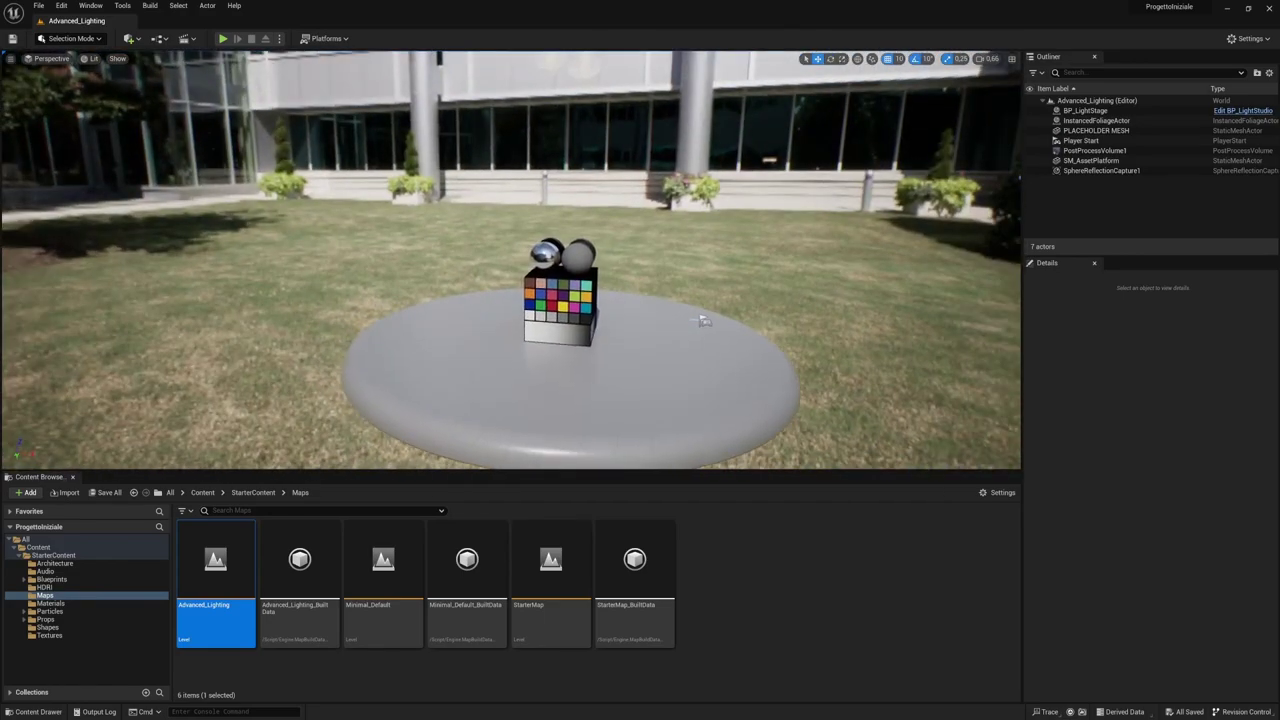
scroll(600, 380, up, 3)
double_click(383, 580)
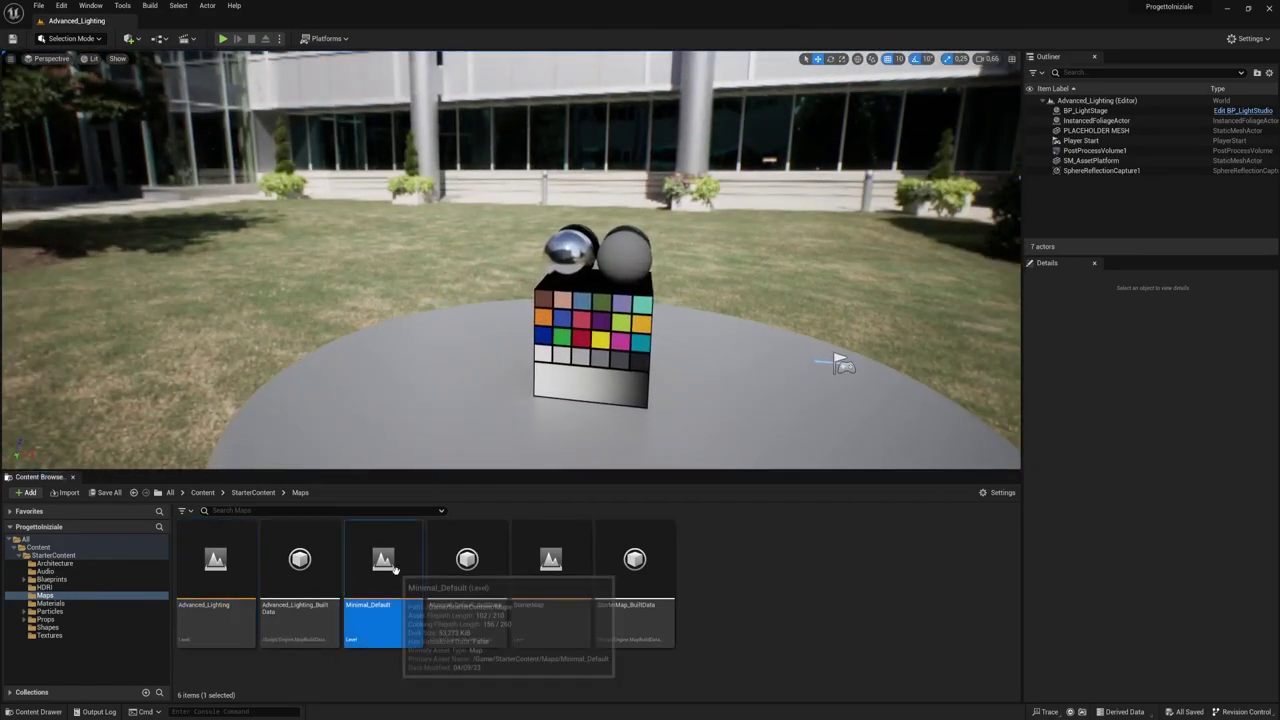
right_drag(409, 427, 380, 427)
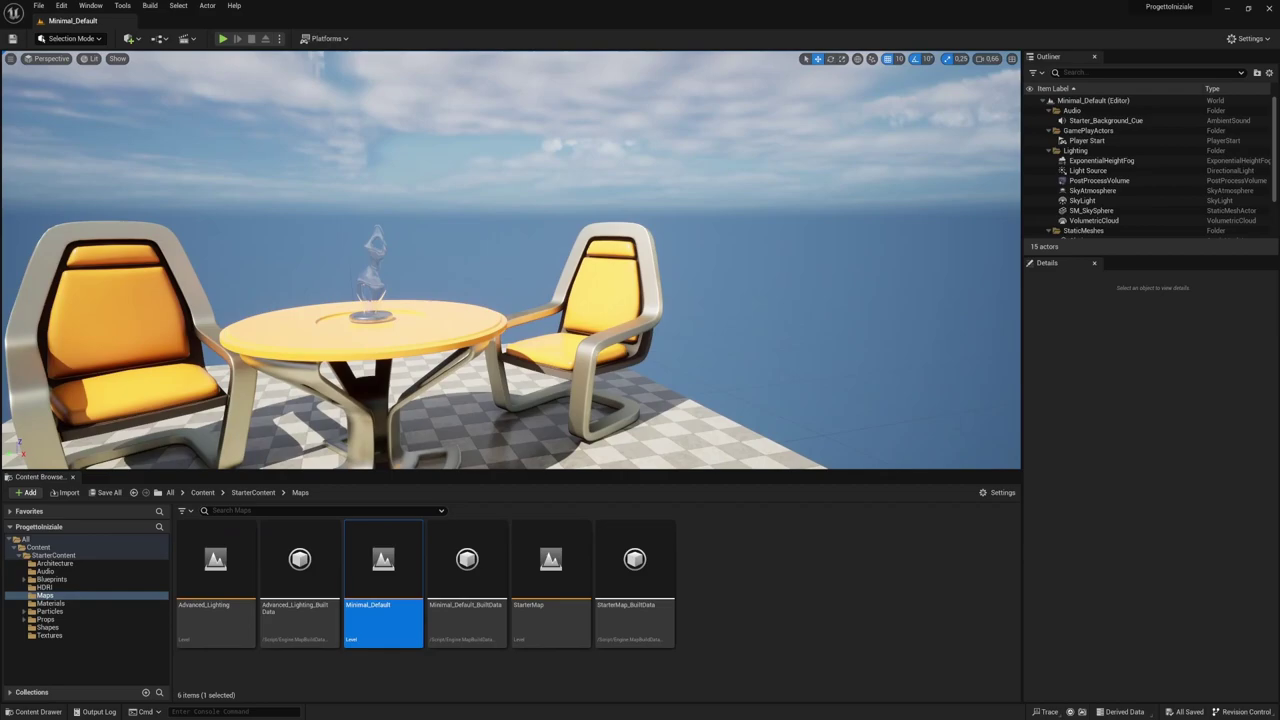
double_click(550, 580)
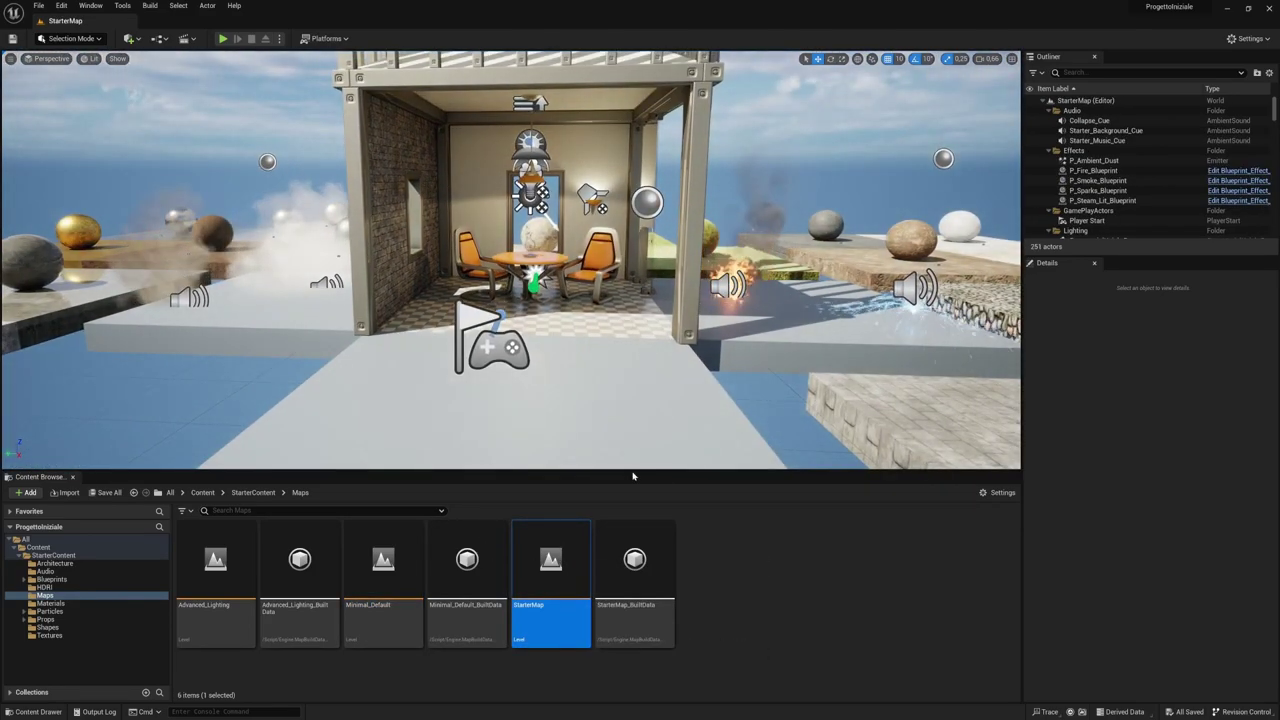
Collapse the StarterContent folder tree and select the top-level Content folder.
click(49, 555)
double_click(49, 555)
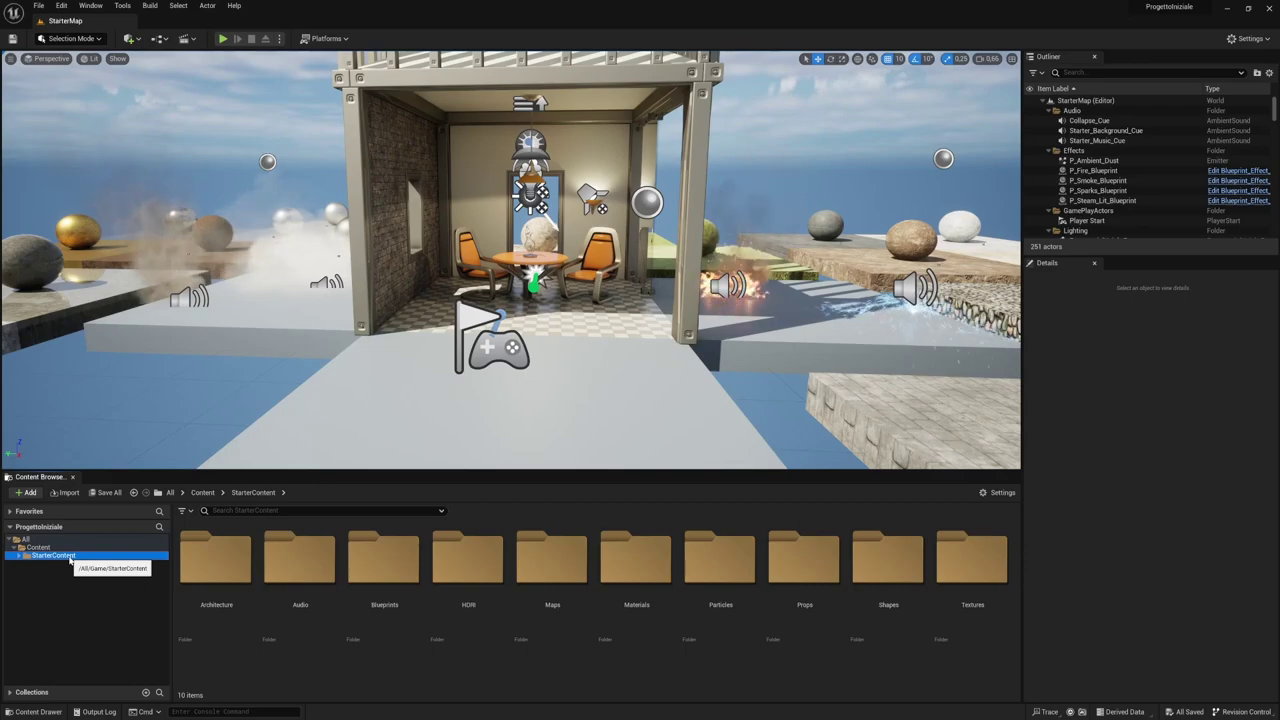
click(20, 555)
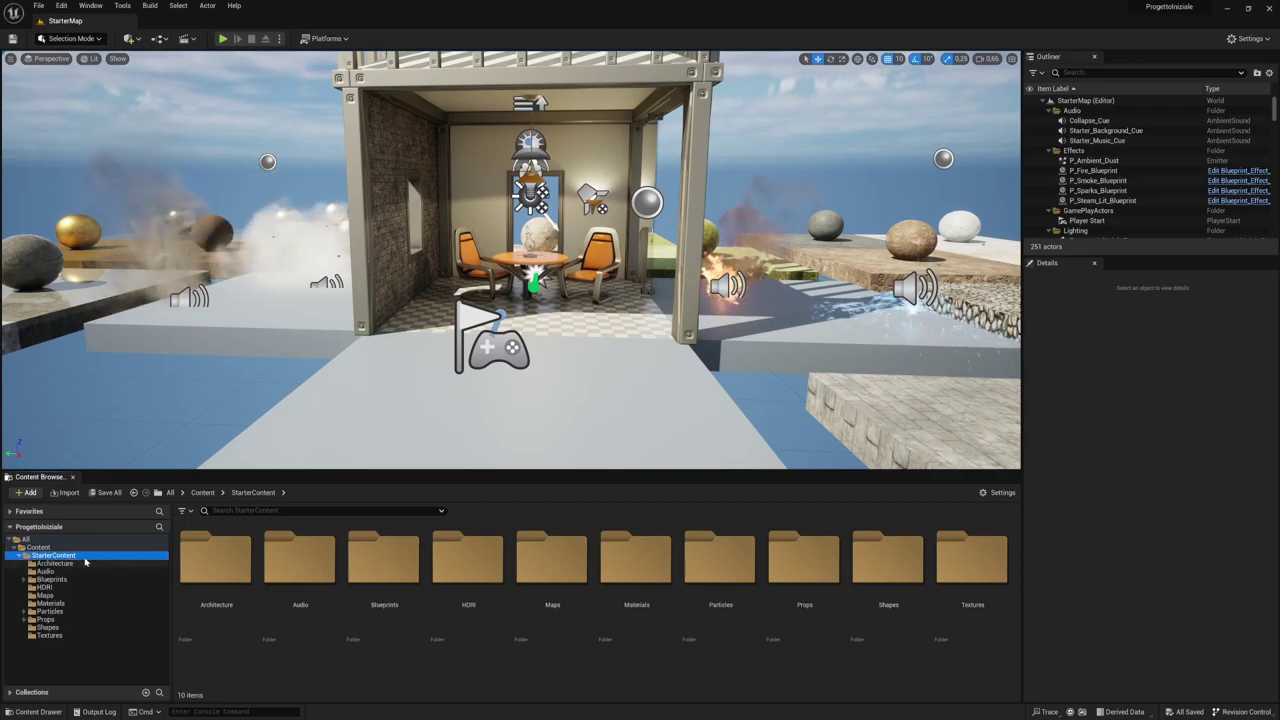
click(37, 548)
click(20, 556)
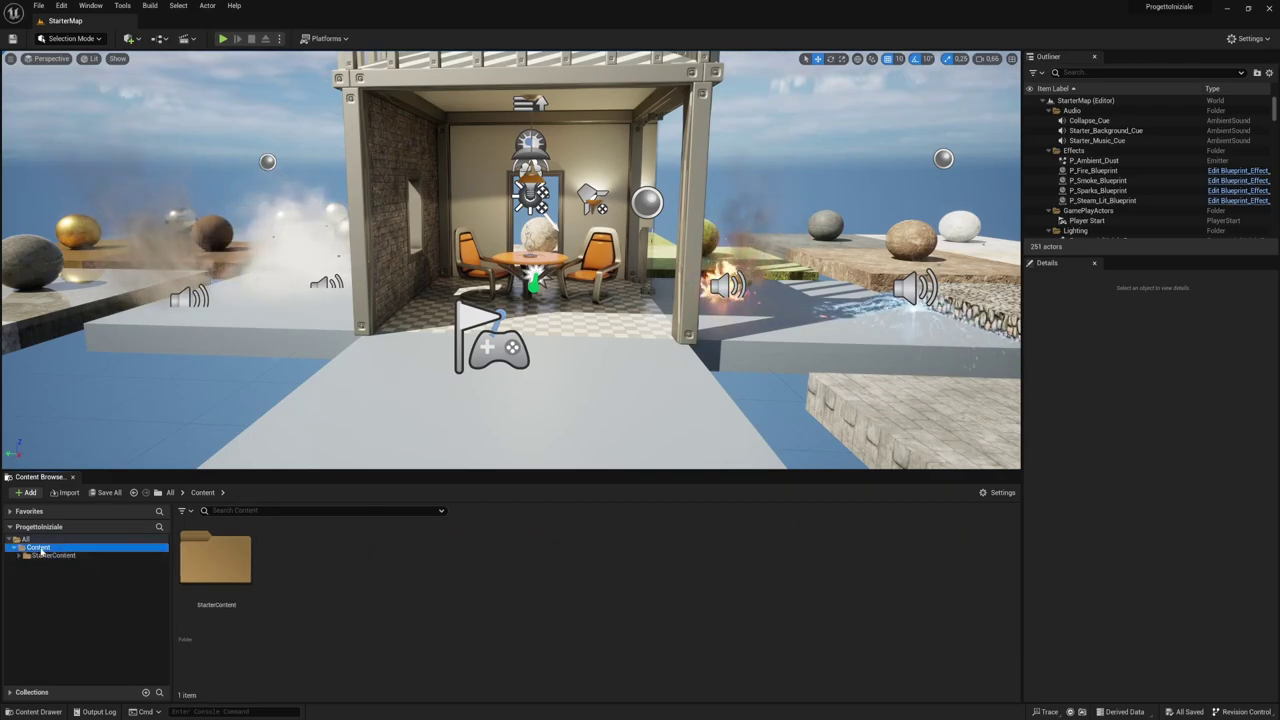
Create a new folder under Content named Miei_livelli.
right_click(40, 552)
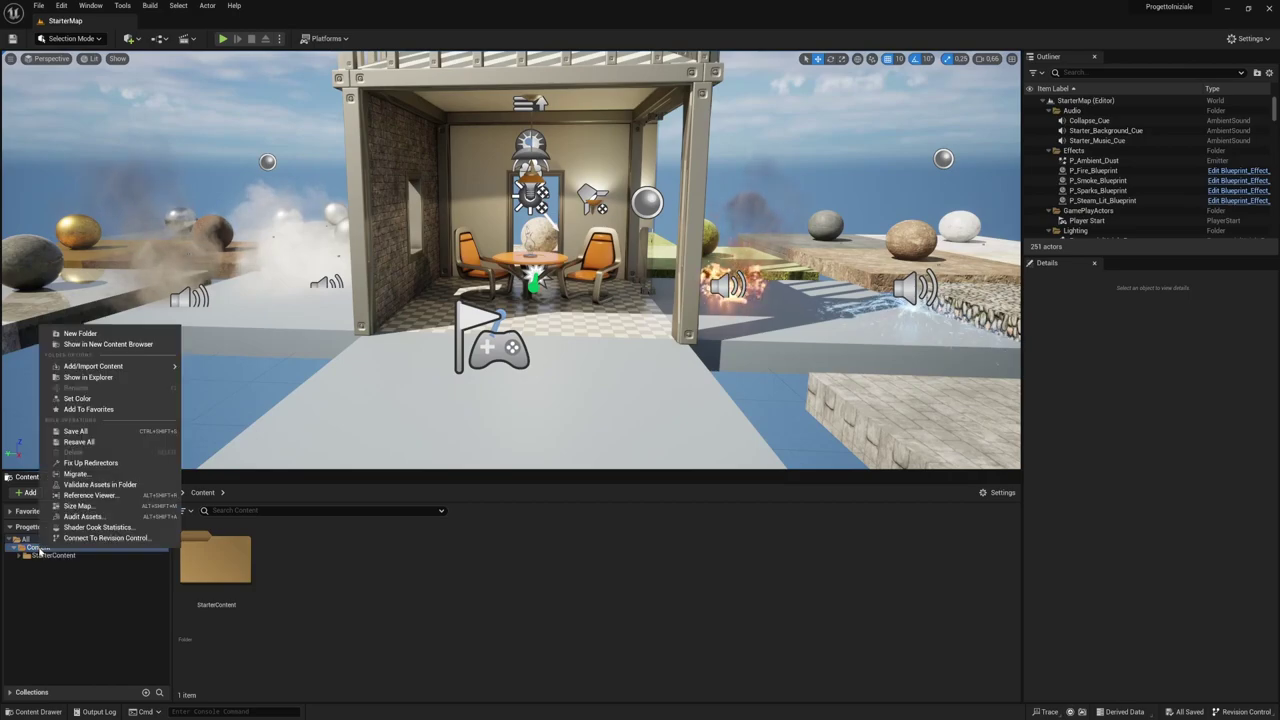
click(100, 336)
text(Mie)
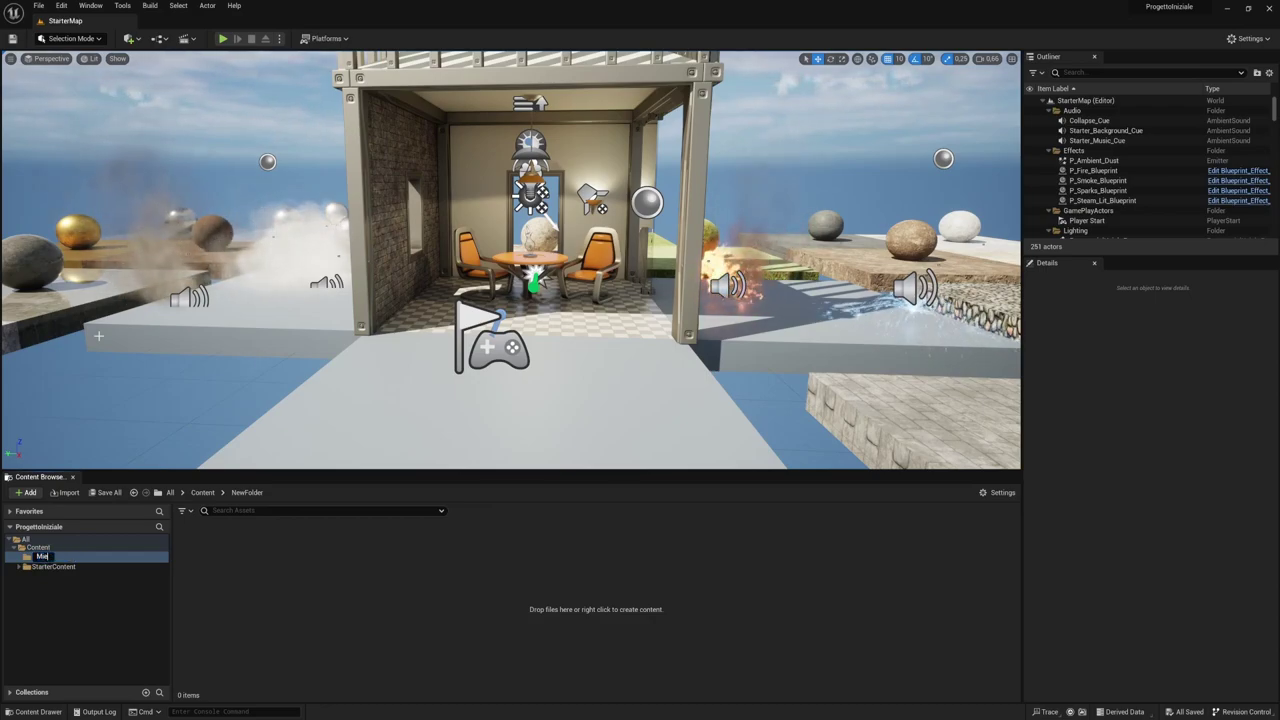
text(i livelli)
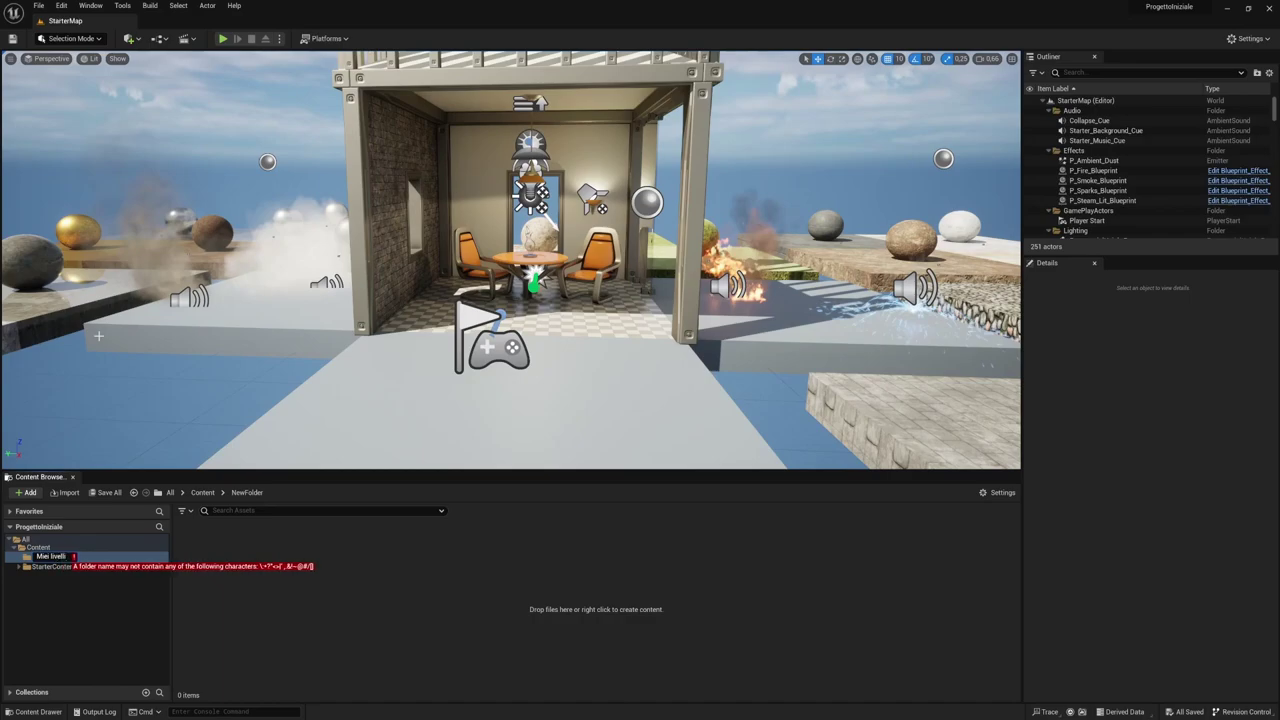
key(BackSpace)
text(_)
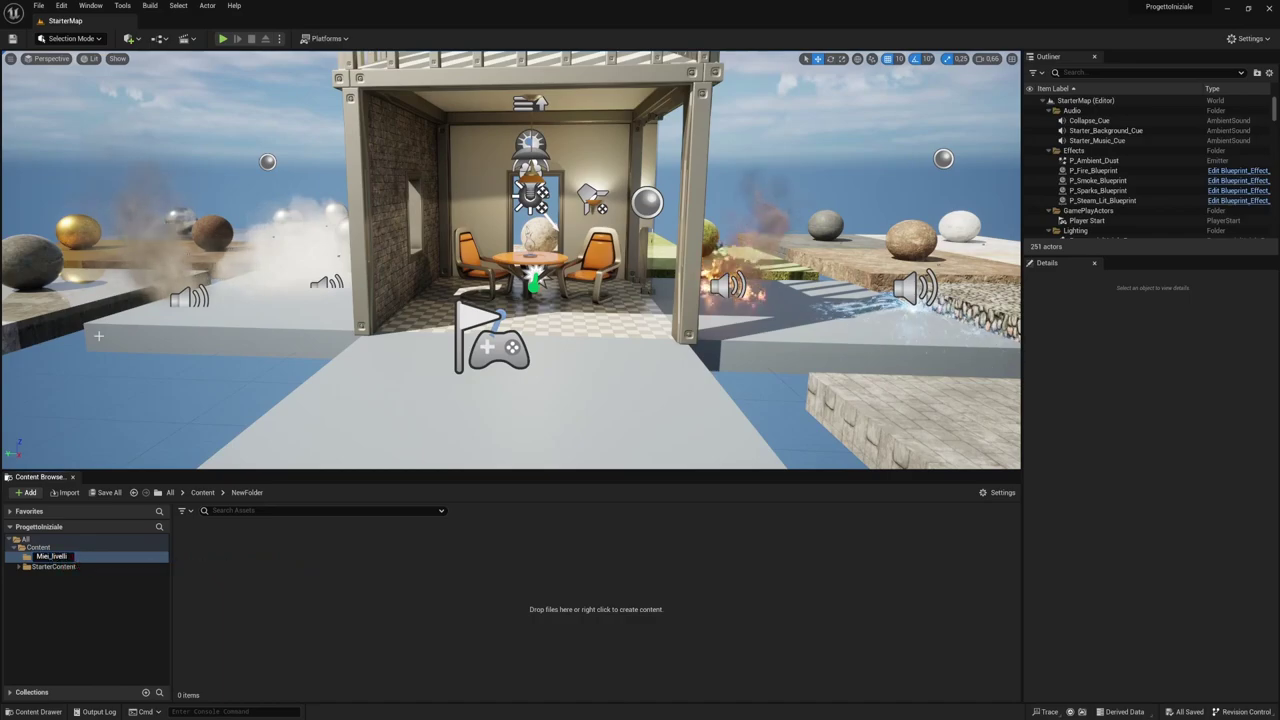
key(Return)
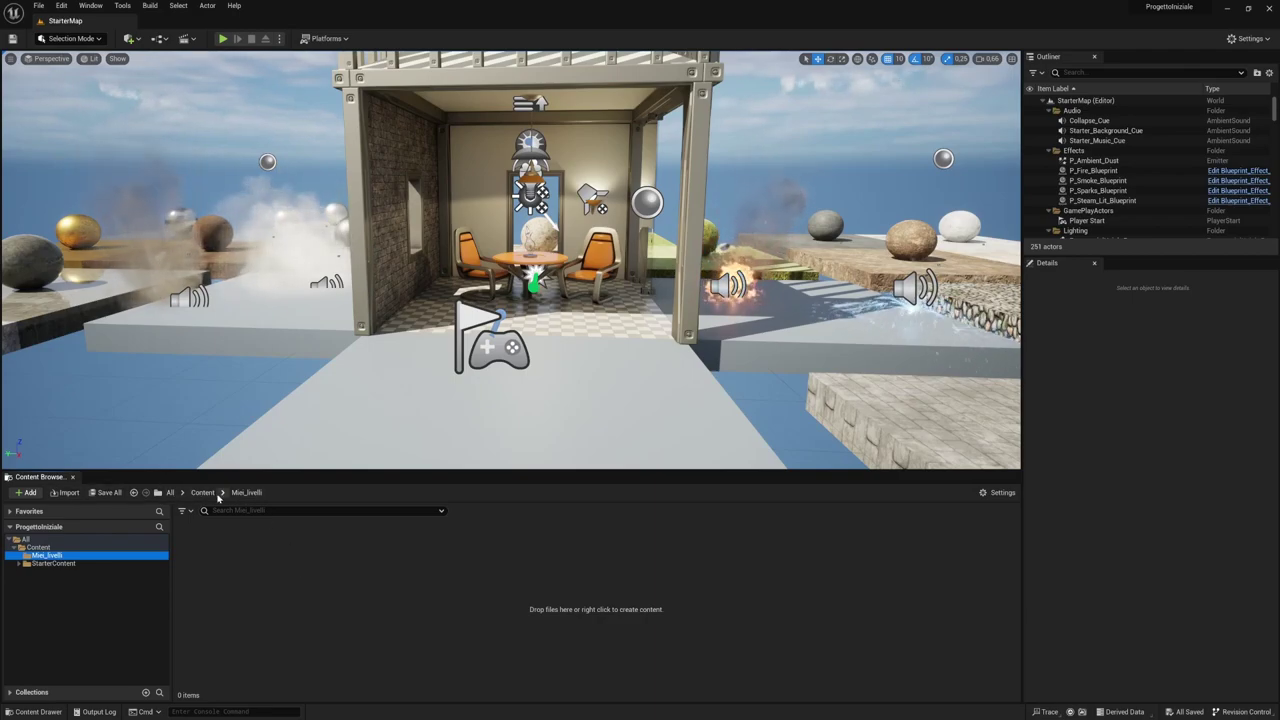
Create a Level asset in the Miei_livelli folder and name it mappa_di_prova.
right_click(251, 556)
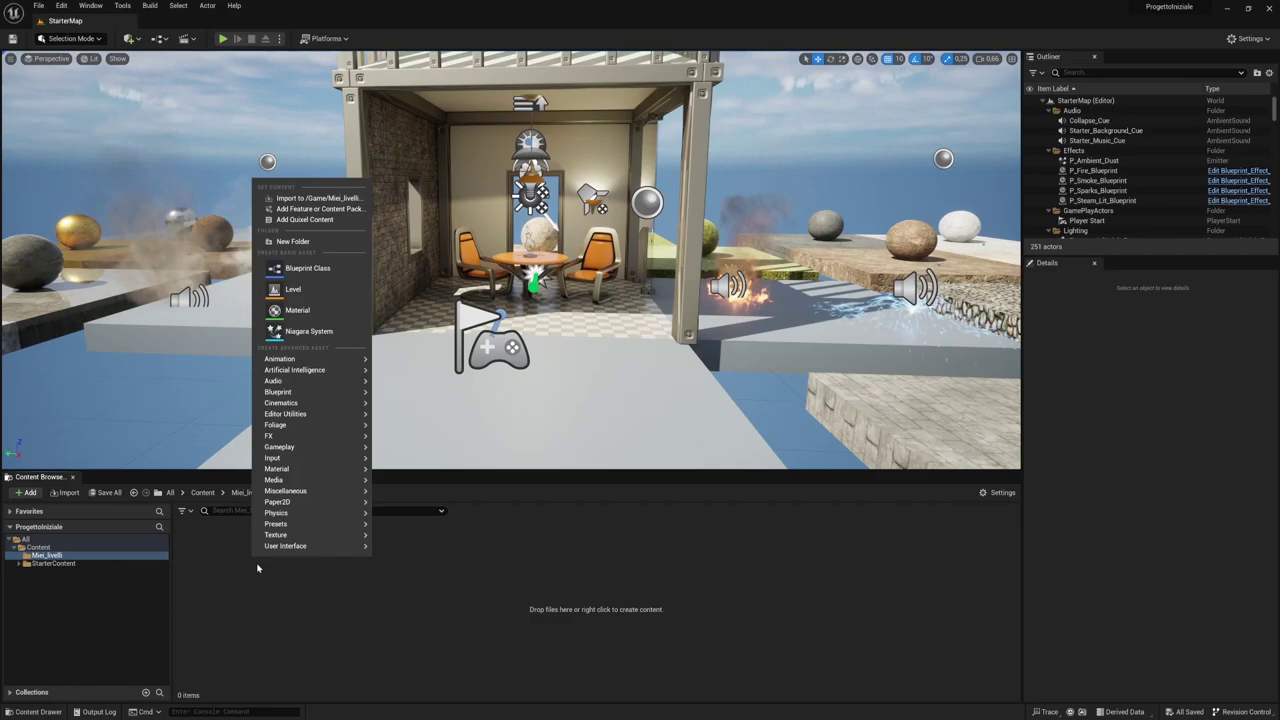
click(305, 291)
text(mappa)
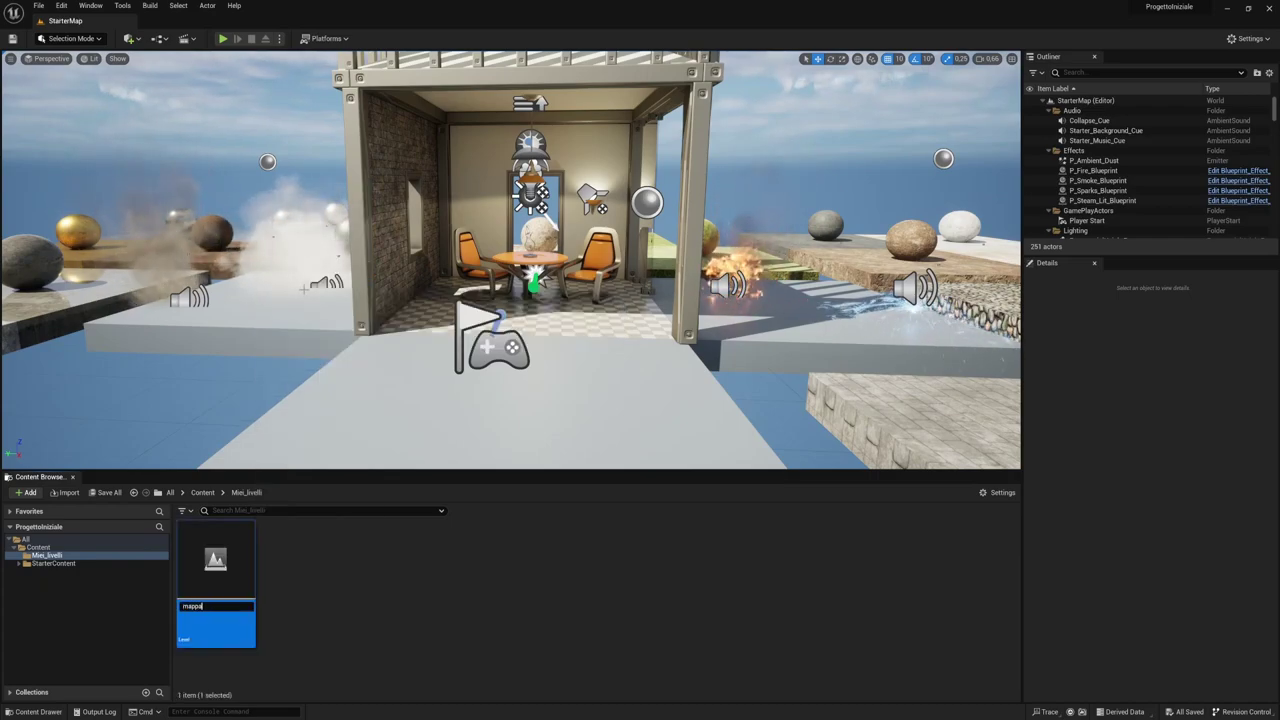
key(BackSpace)
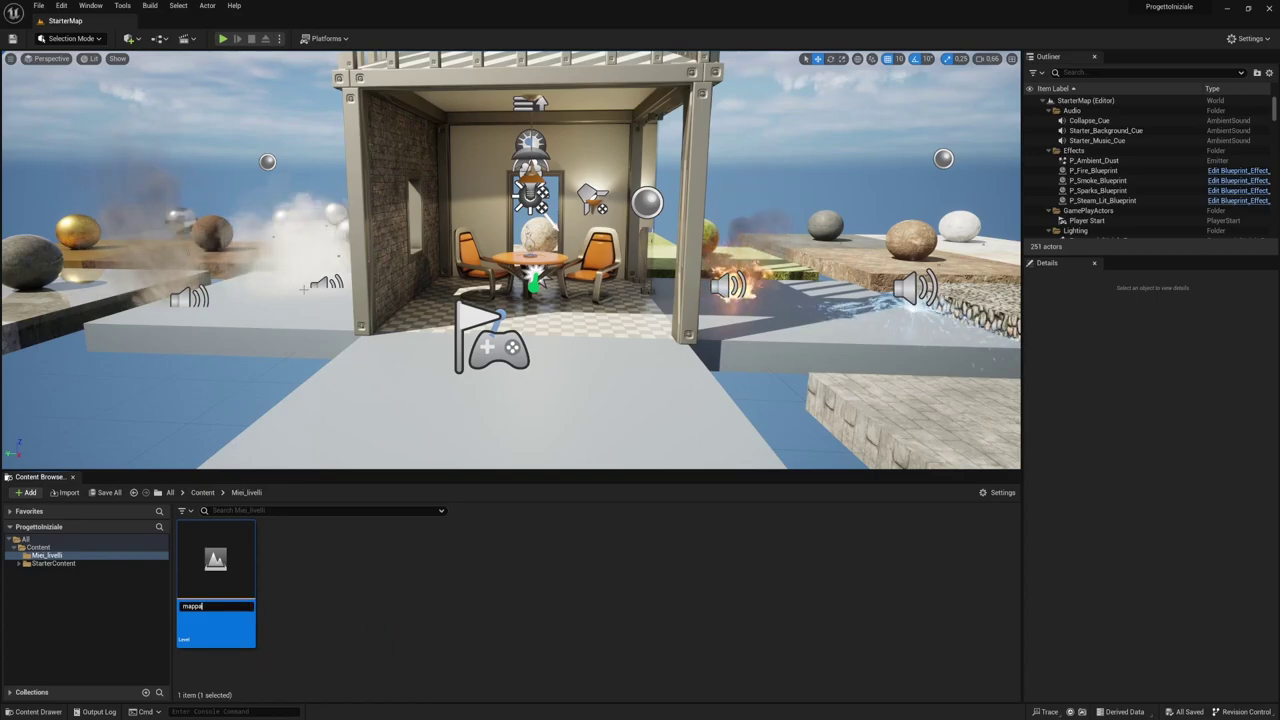
text(_inidi)
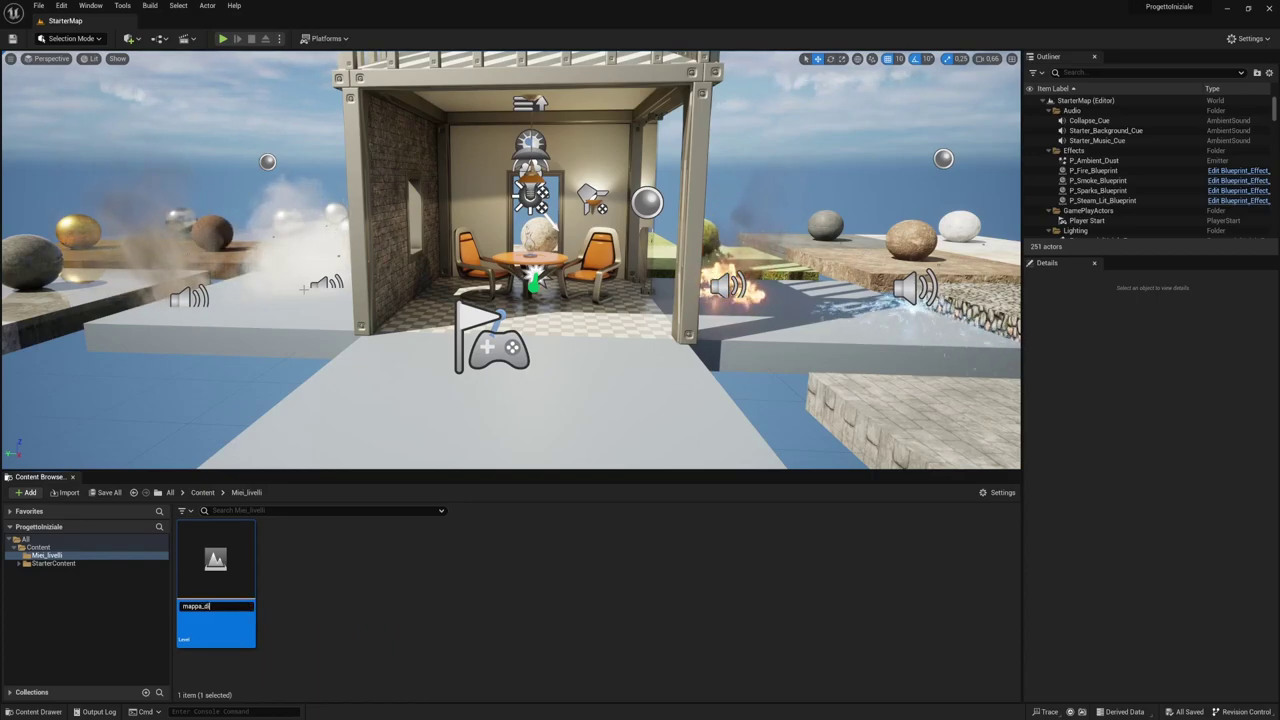
text(a)
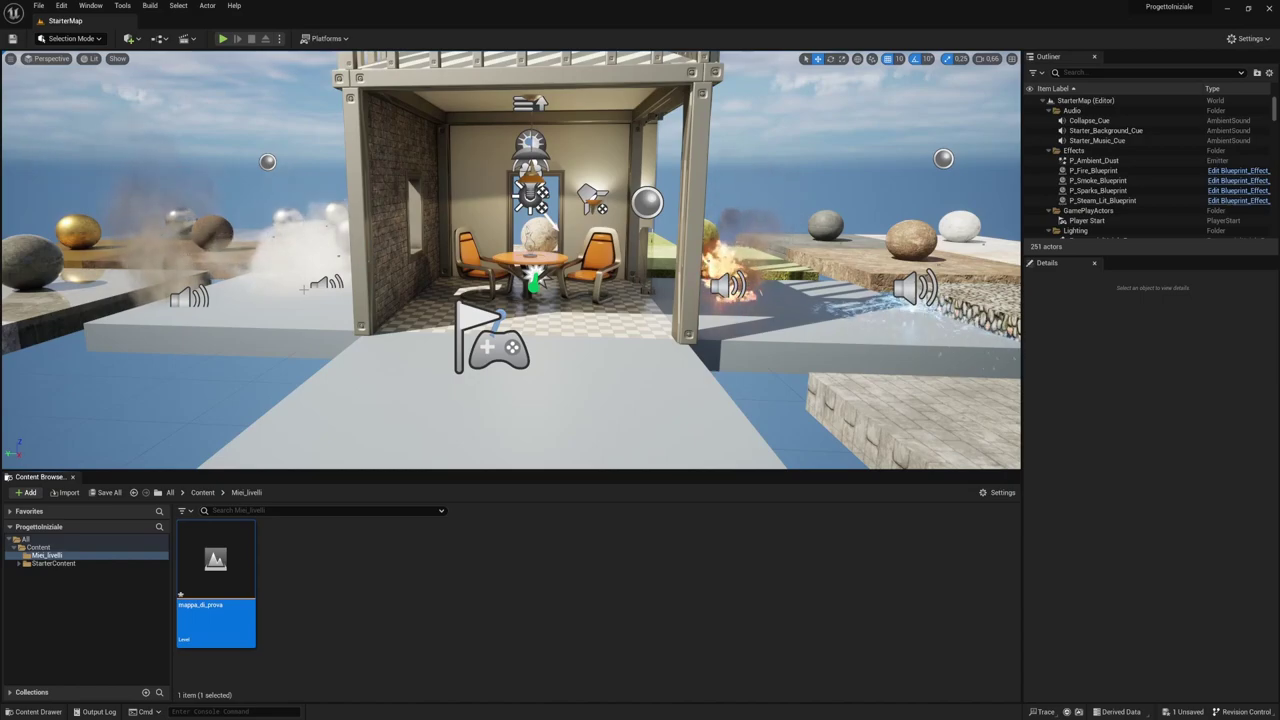
key(Return)
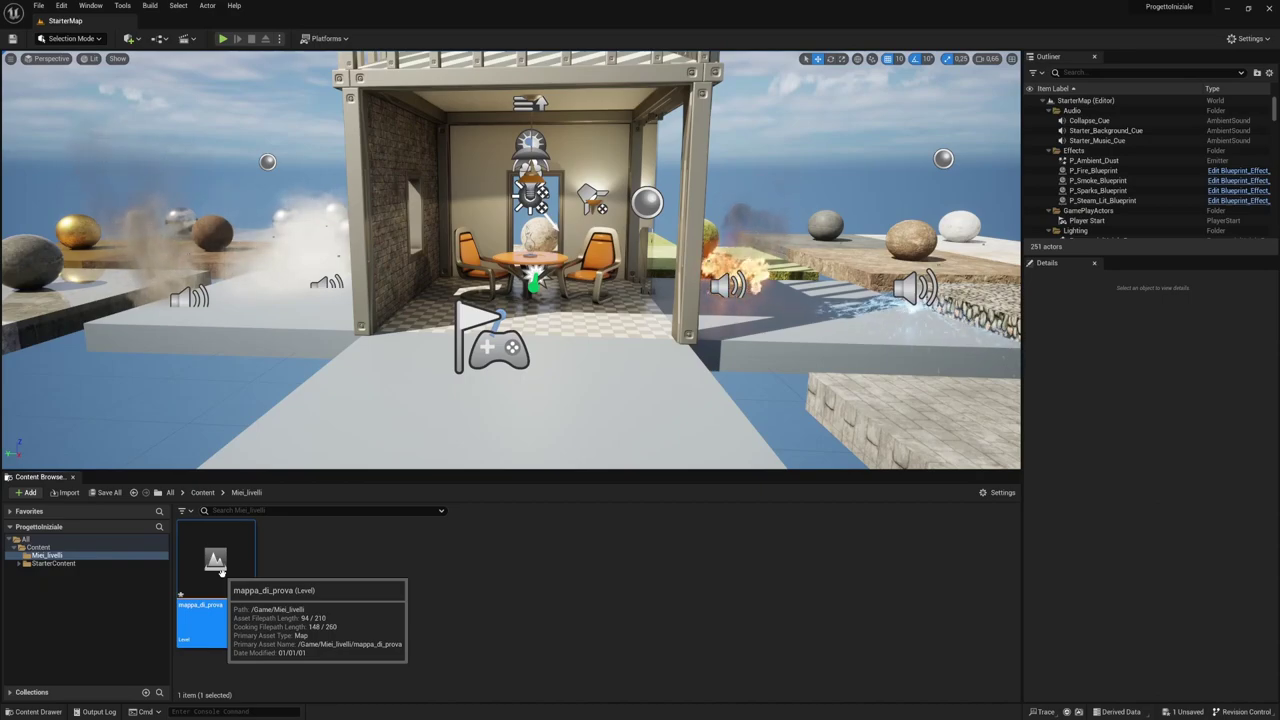
Open mappa_di_prova and choose Save Selected in the Save Content prompt.
double_click(222, 574)
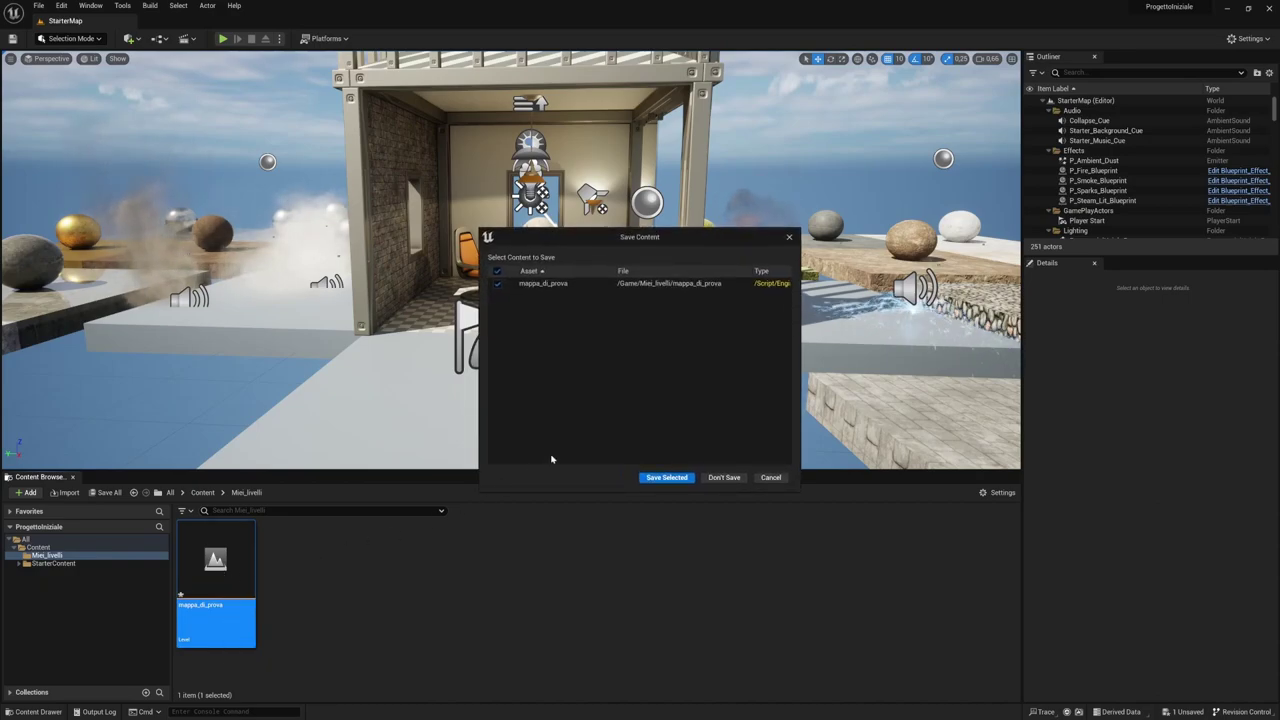
drag(660, 240, 604, 255)
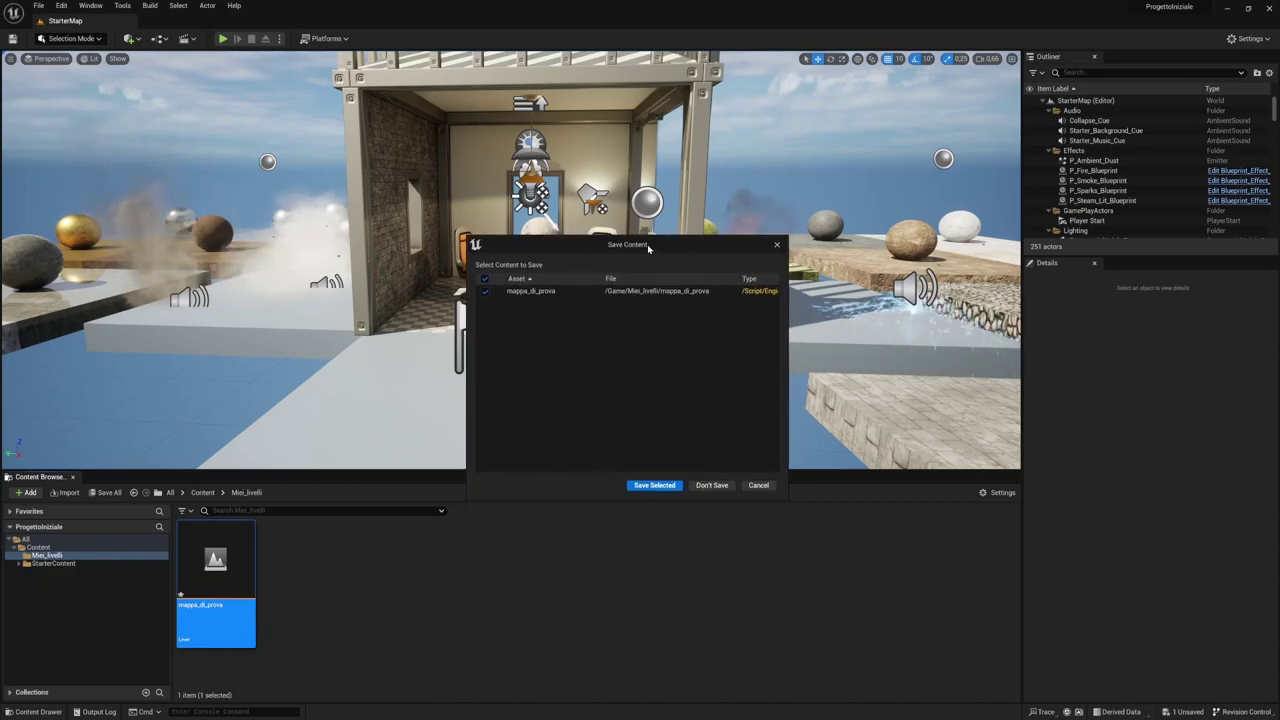
click(660, 489)
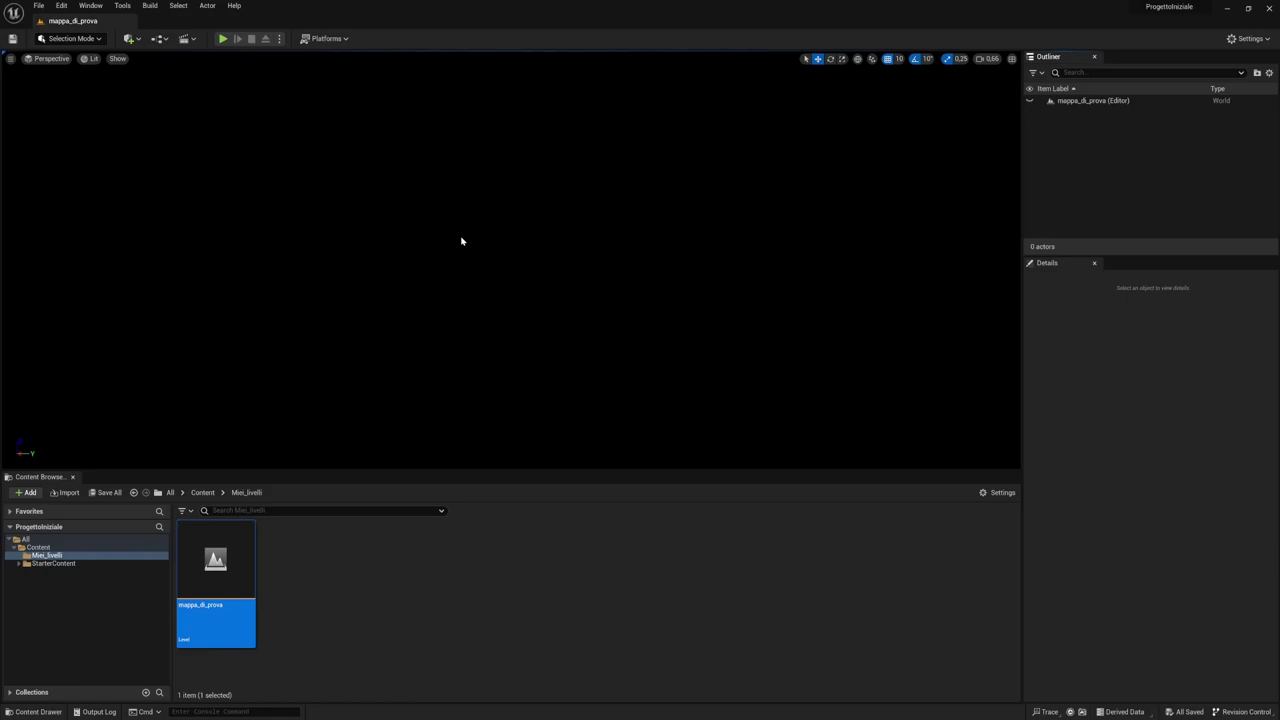
Bring up the Env. Light Mixer from the Window menu and position and enlarge it.
click(97, 6)
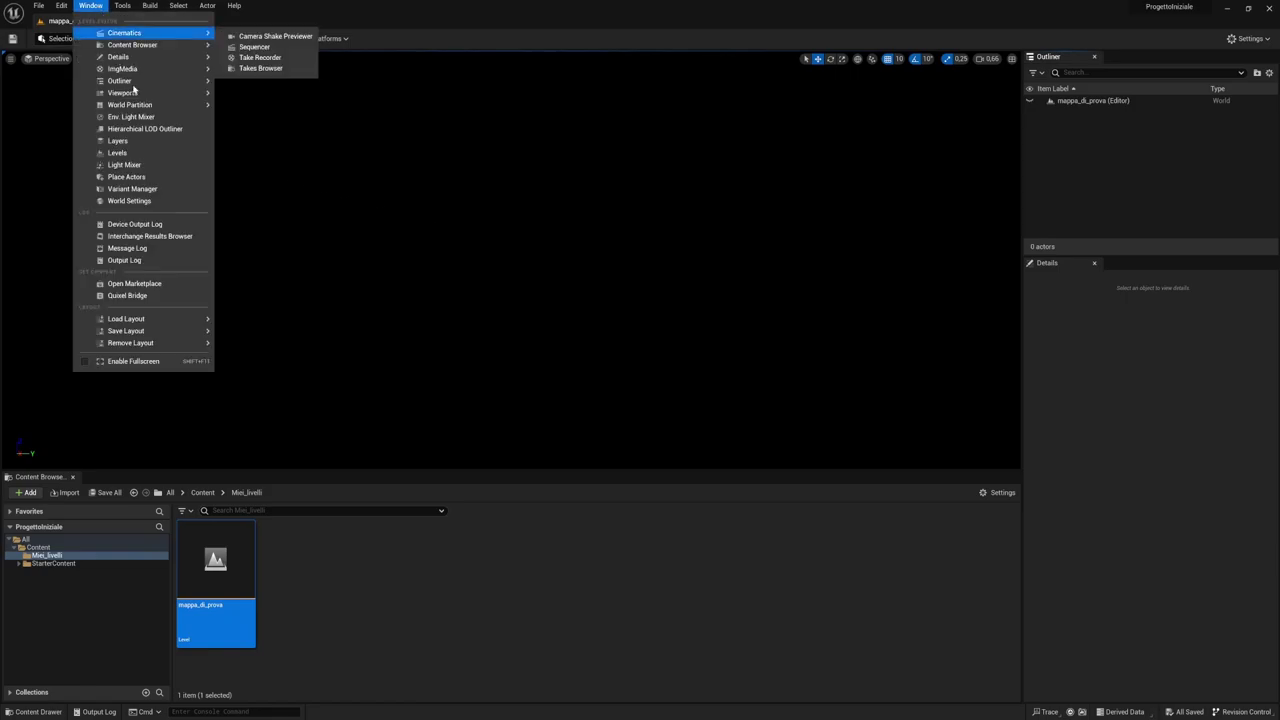
mouse_move(140, 33)
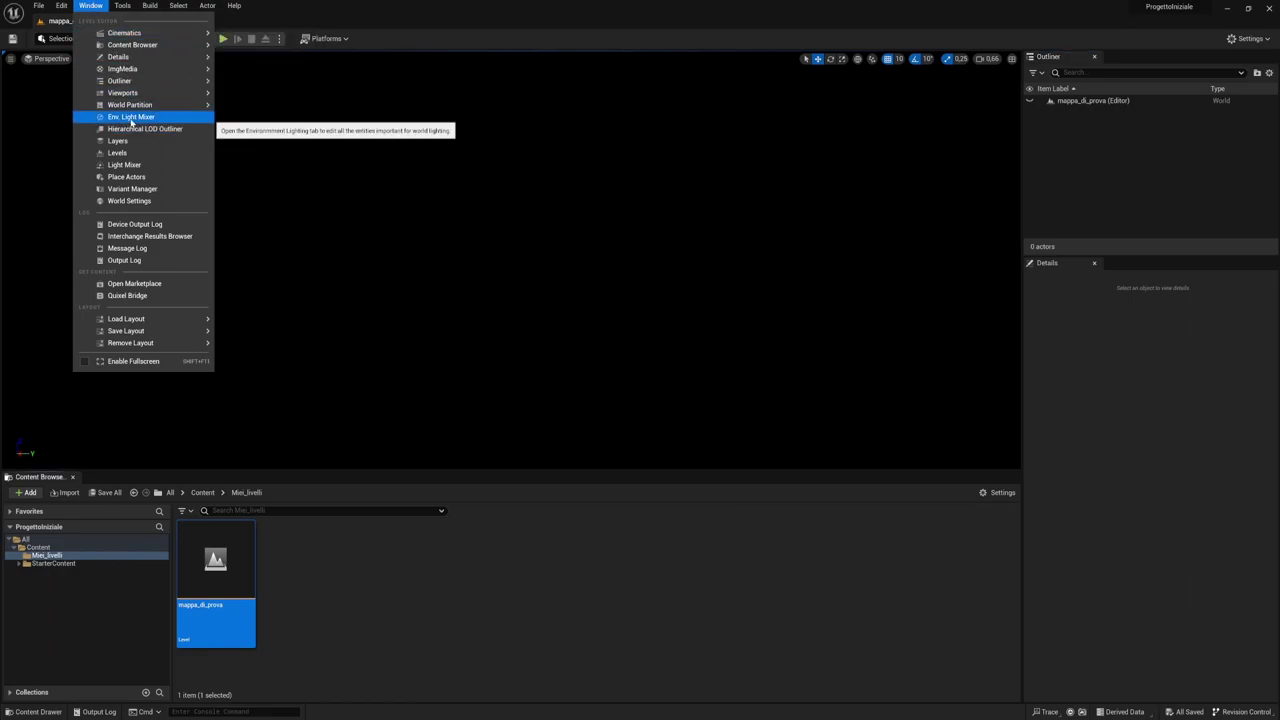
click(131, 118)
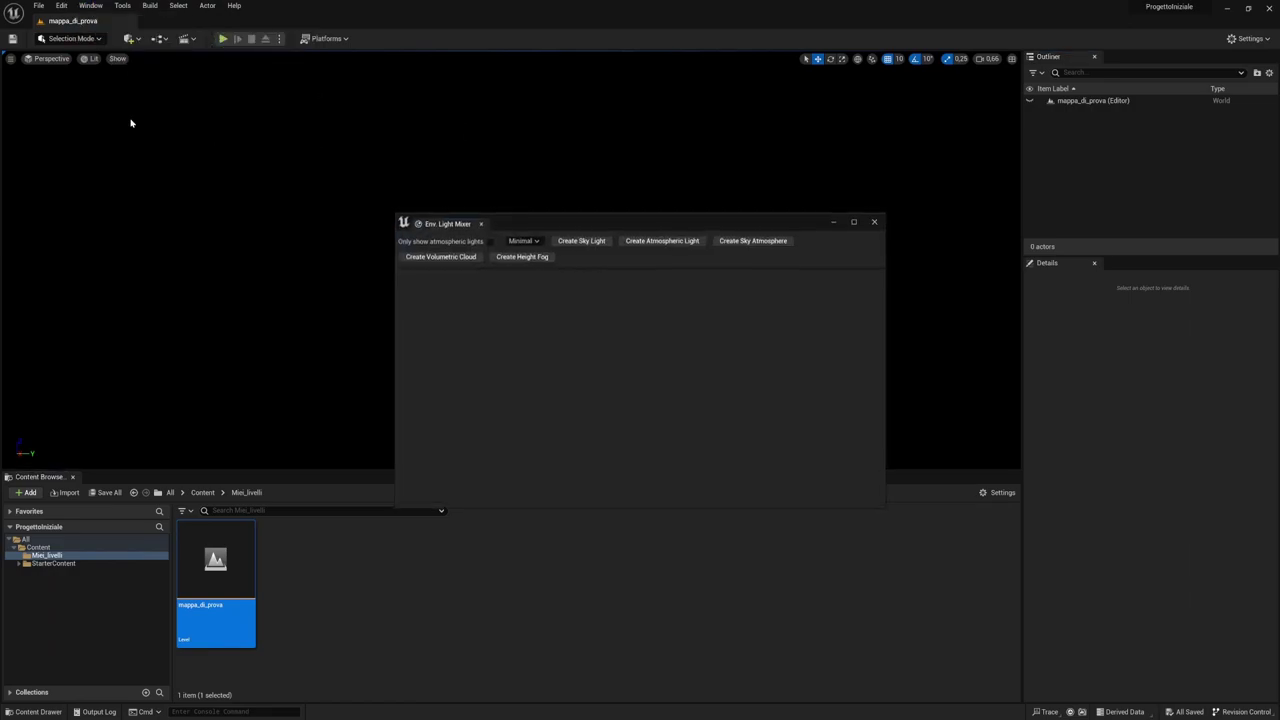
drag(565, 223, 424, 132)
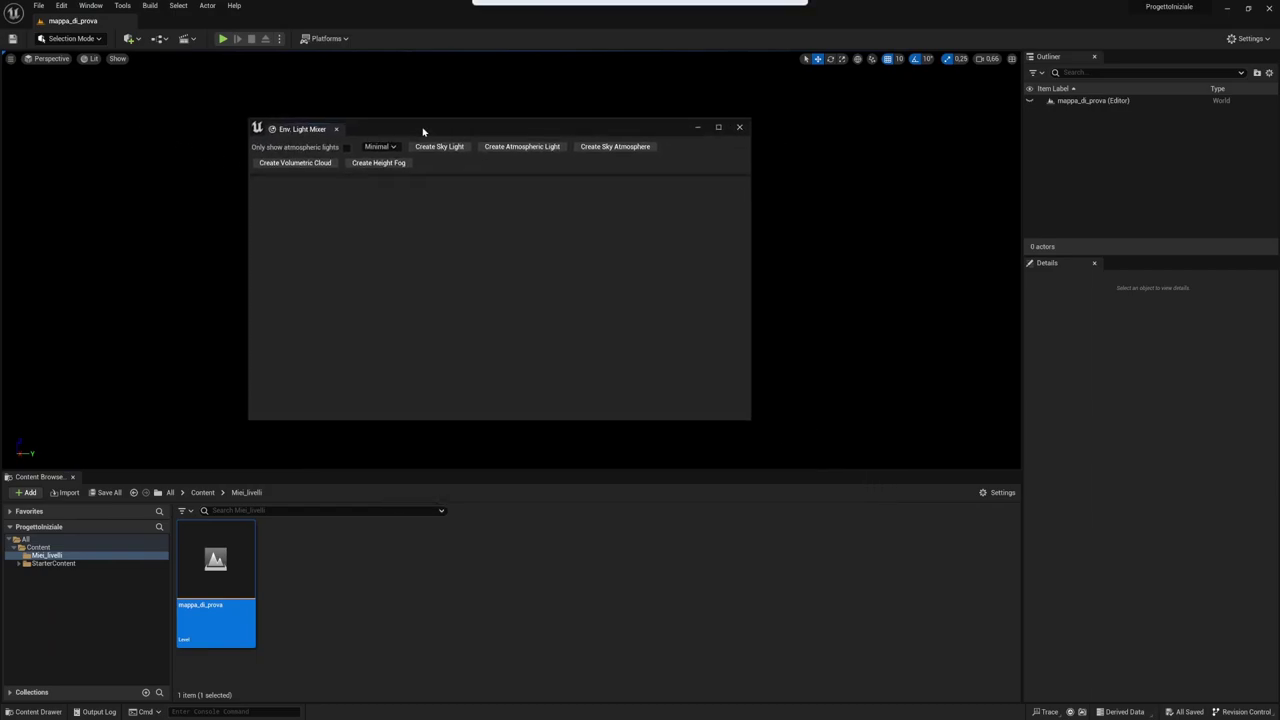
drag(747, 419, 776, 452)
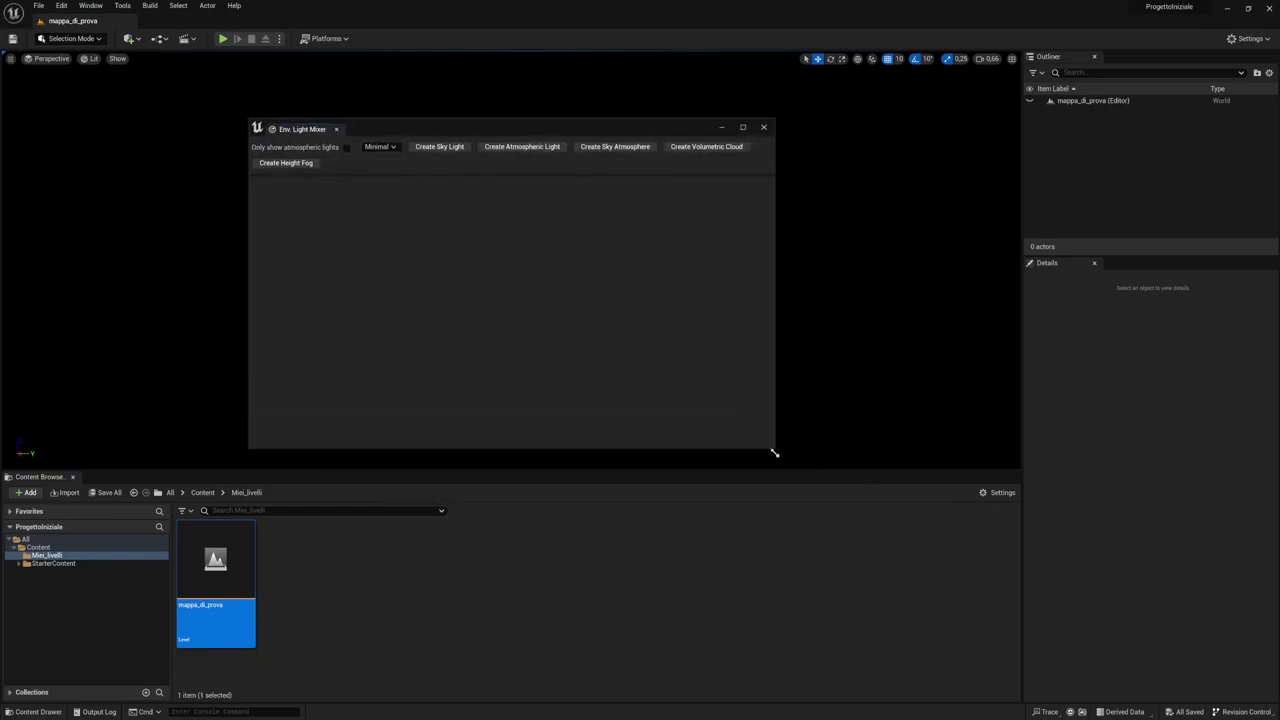
drag(632, 129, 726, 200)
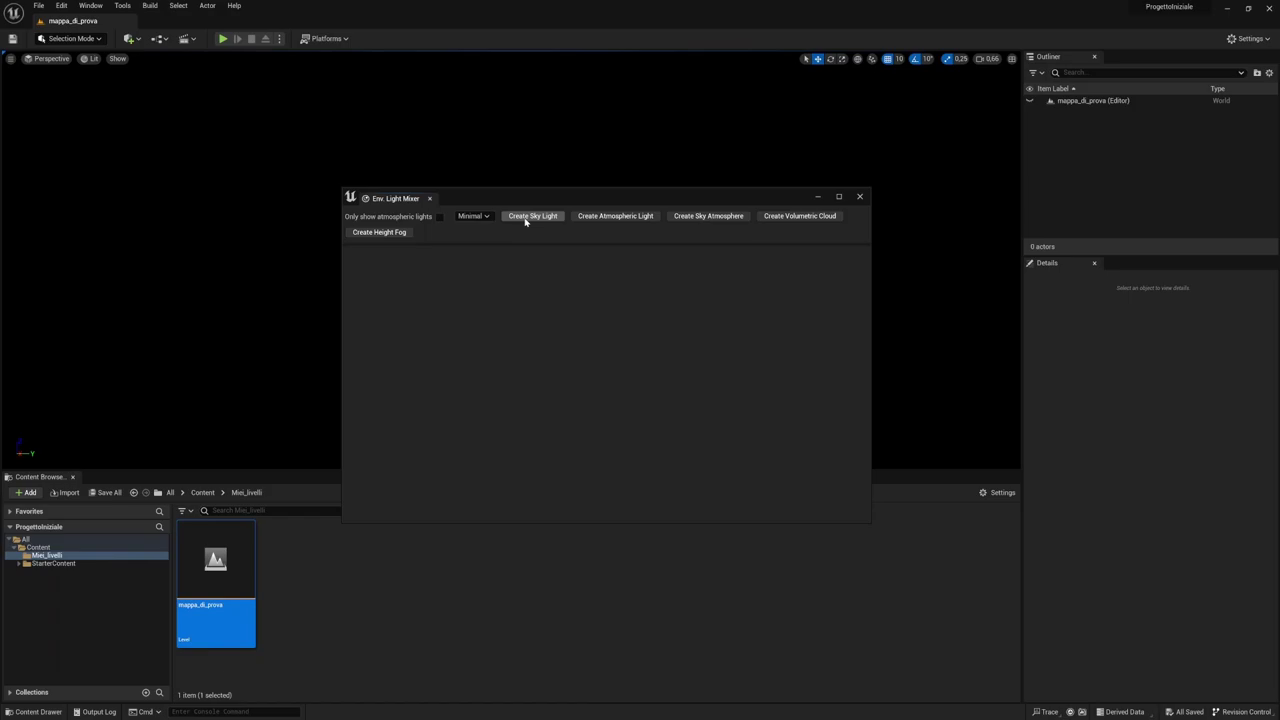
Create a Sky Light, a directional Atmospheric Light and a Sky Atmosphere.
click(526, 219)
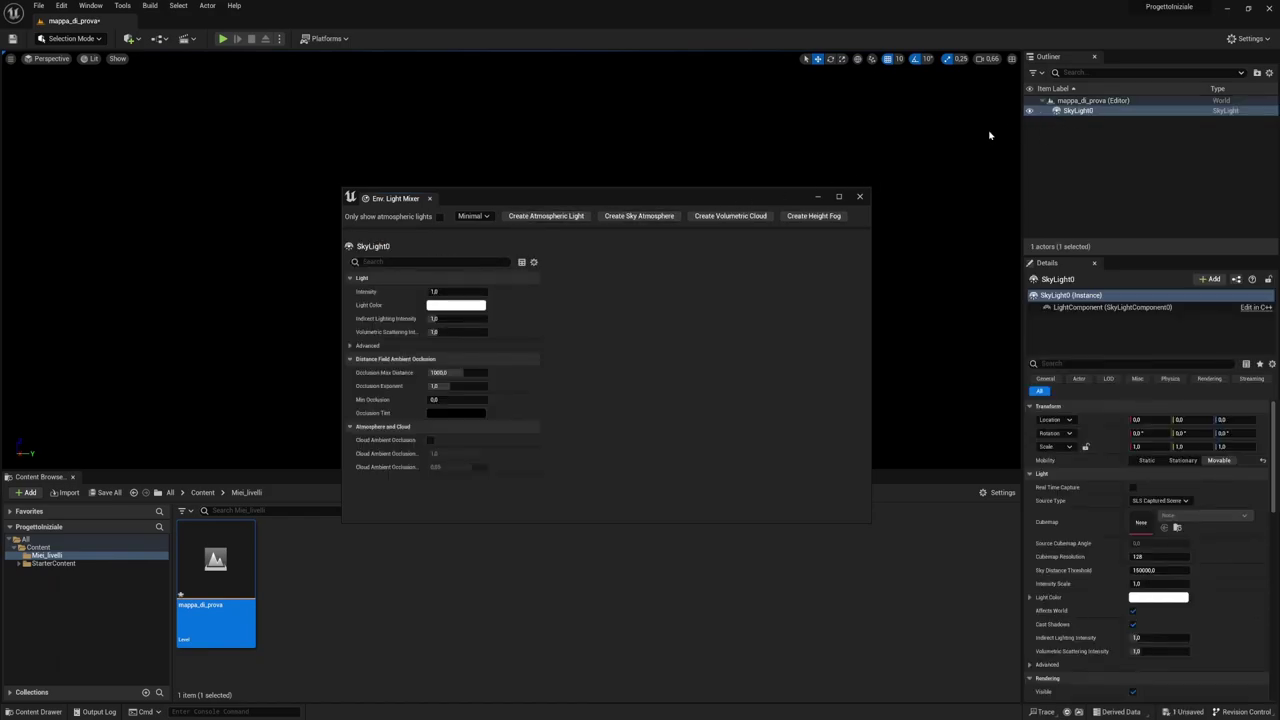
drag(690, 200, 810, 218)
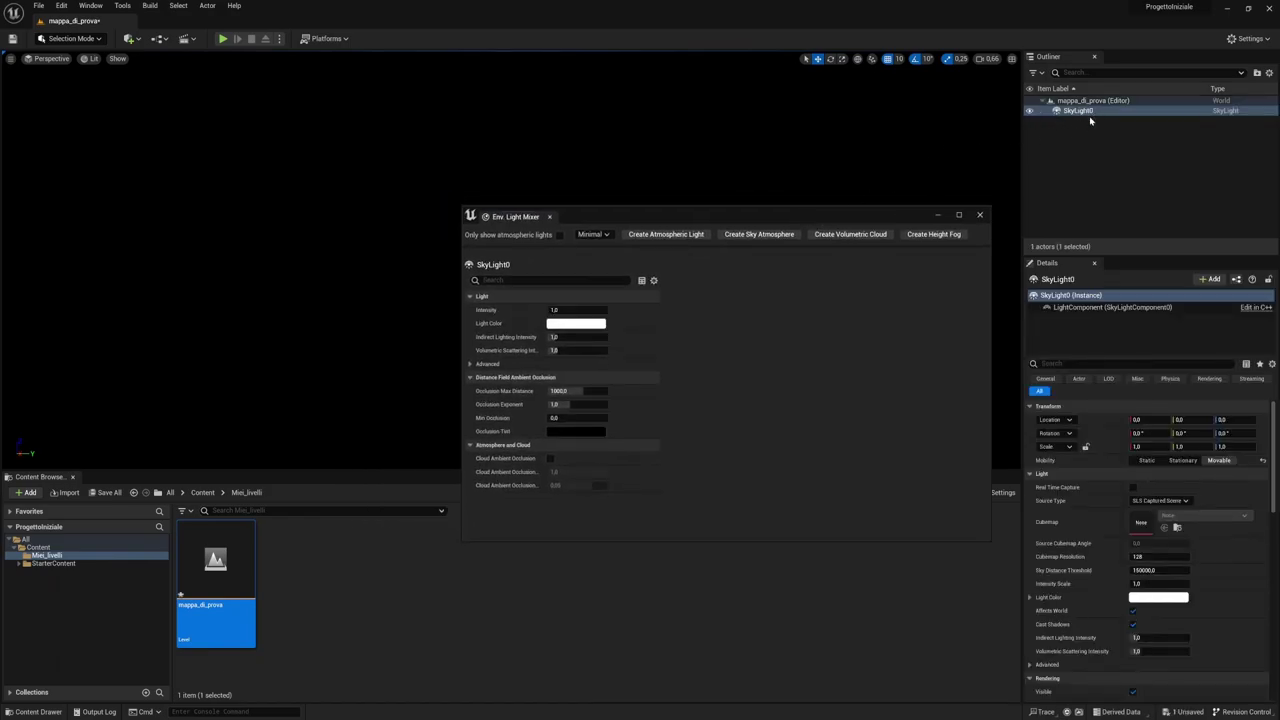
click(666, 234)
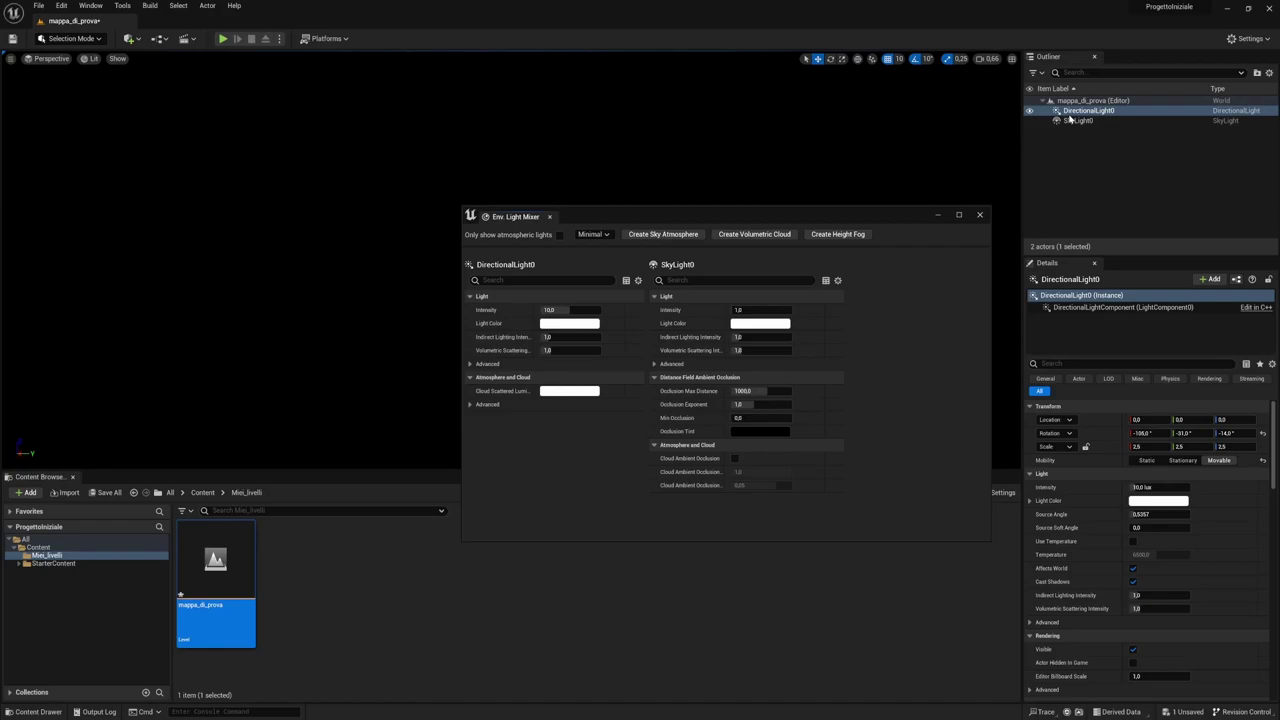
click(673, 234)
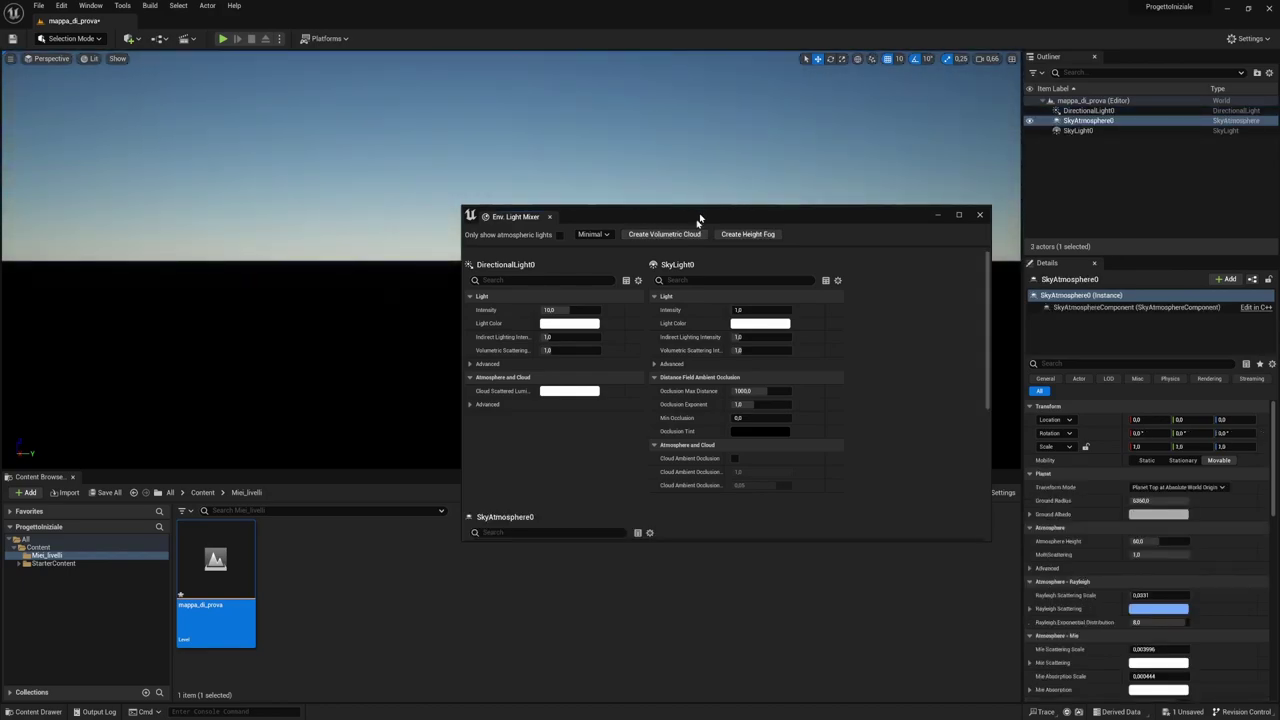
mouse_move(700, 215)
mouse_down()
mouse_move(573, 387)
mouse_move(617, 318)
mouse_up()
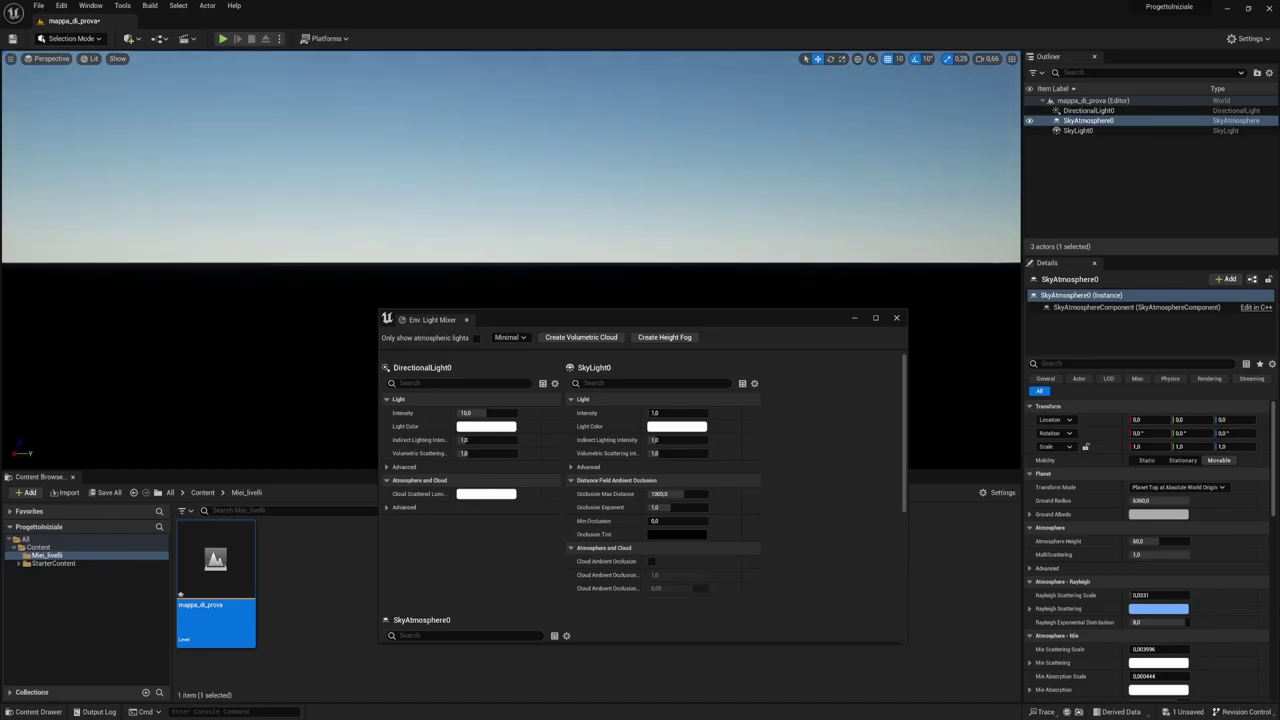
Add Exponential Height Fog and Volumetric Clouds, then close the Light Mixer.
right_drag(510, 200, 510, 230)
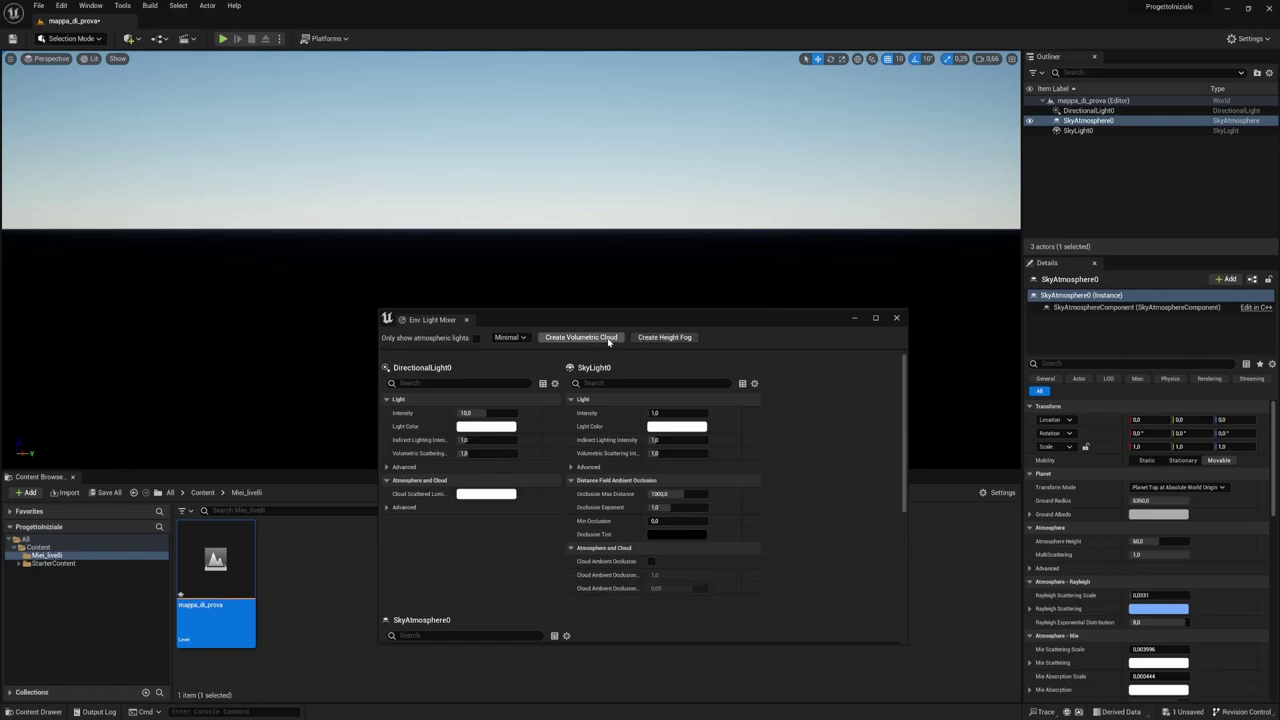
click(686, 342)
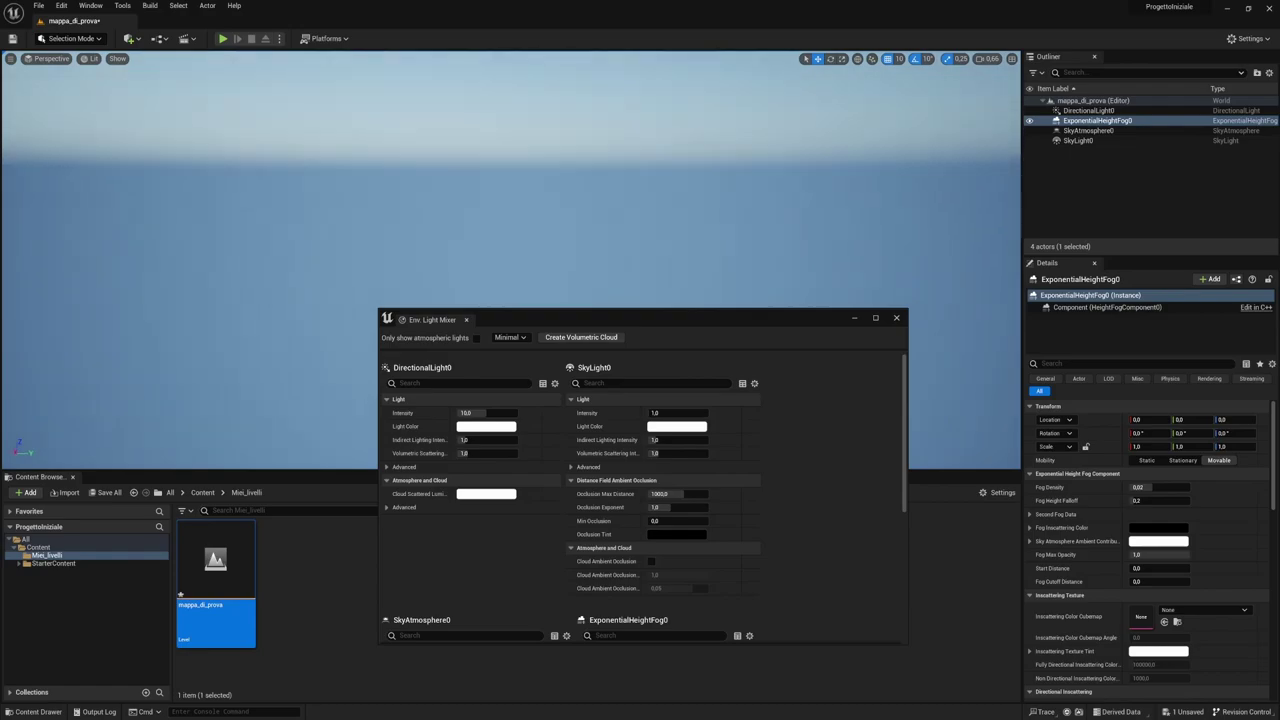
right_drag(510, 300, 510, 220)
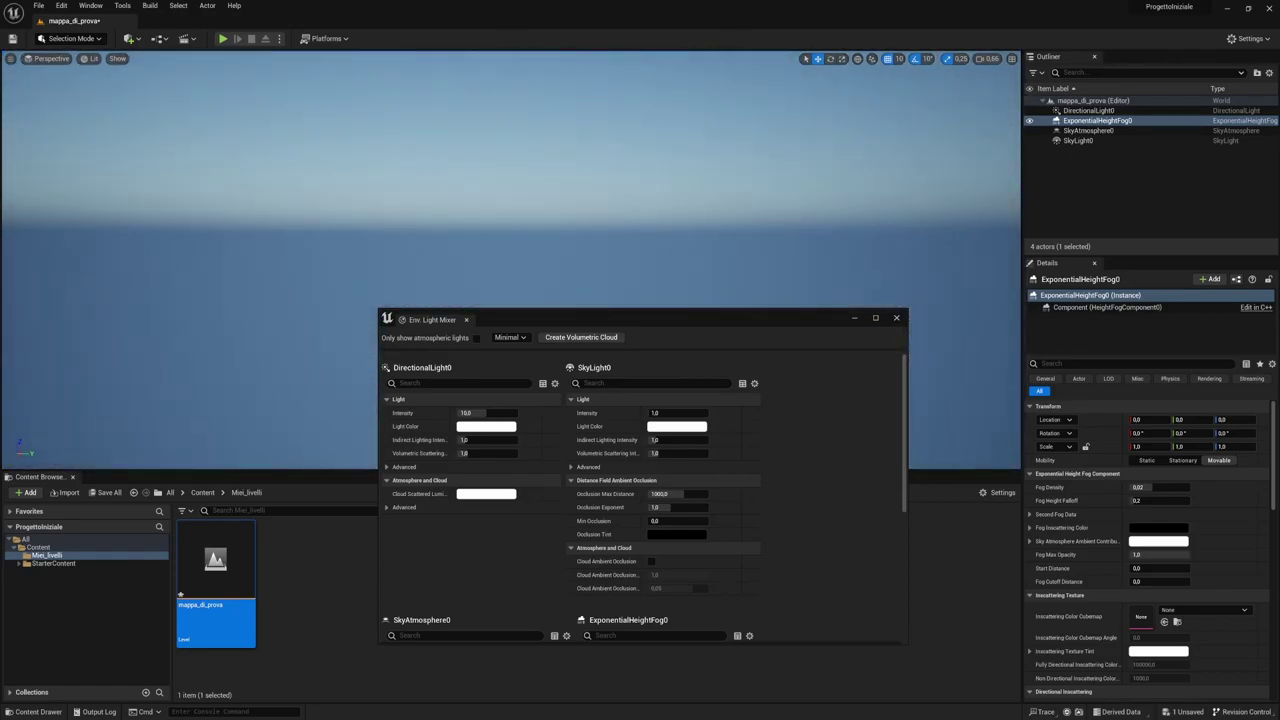
right_drag(525, 228, 525, 290)
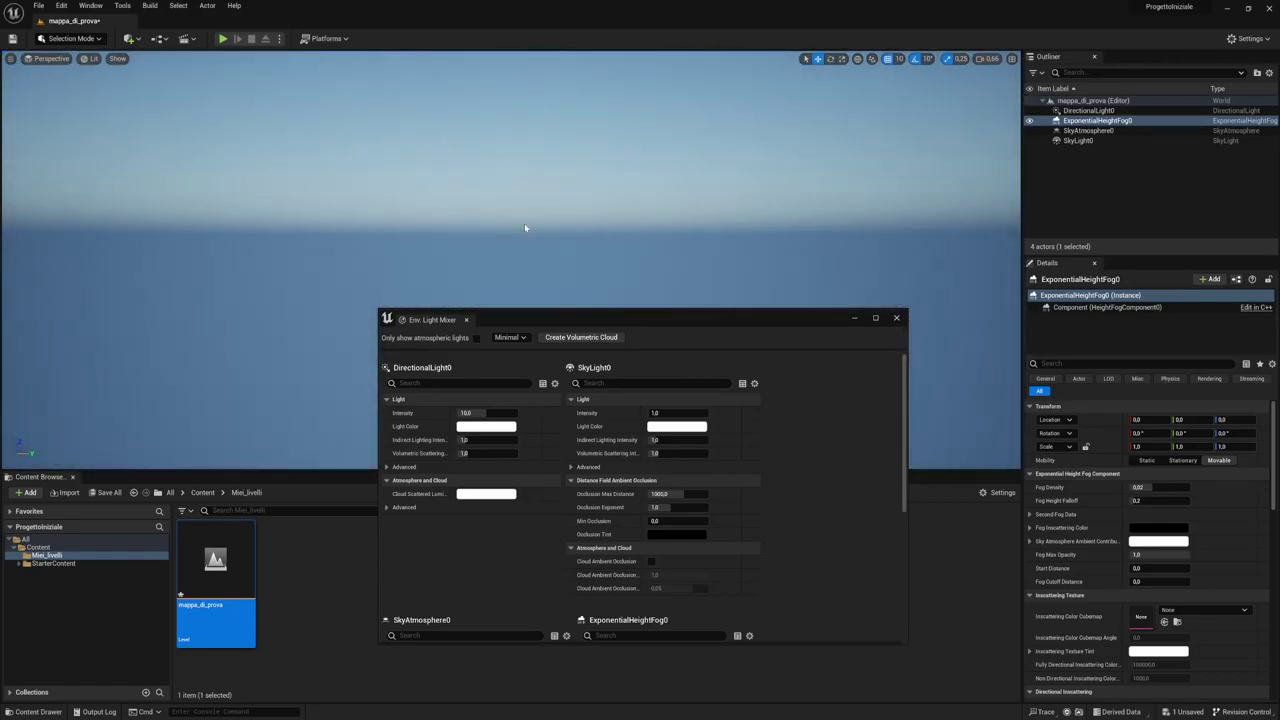
click(585, 338)
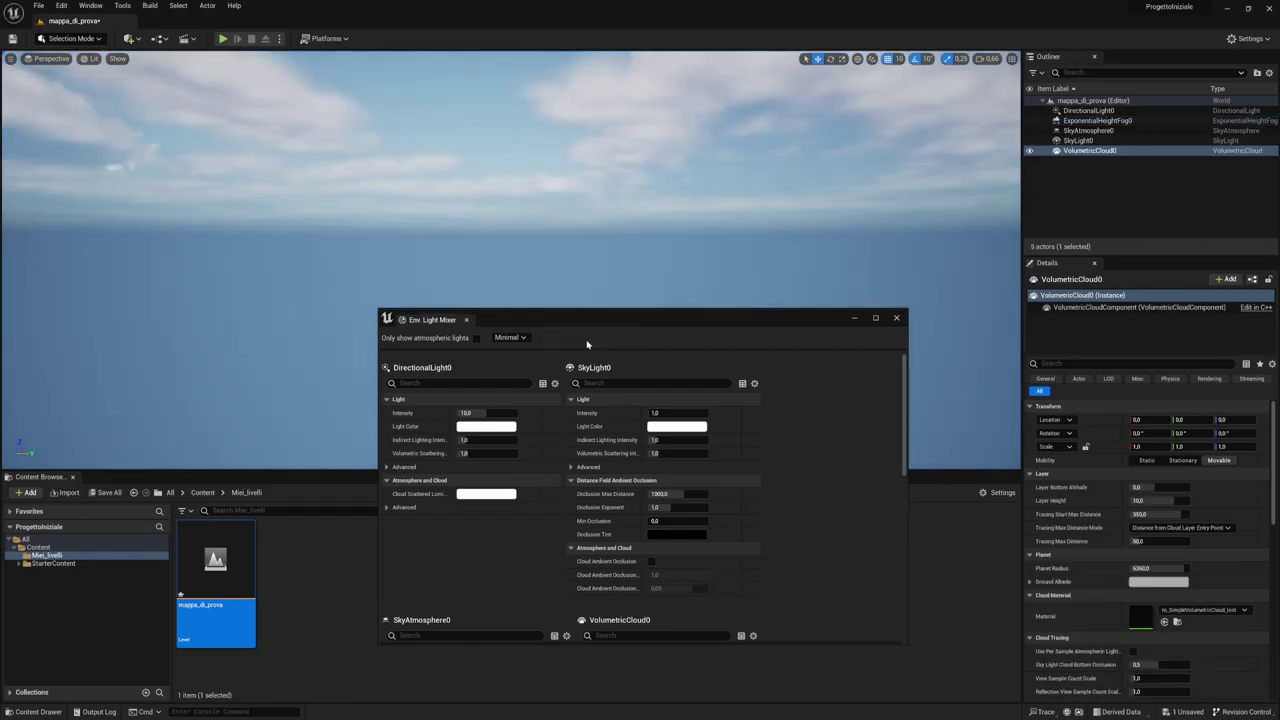
click(896, 318)
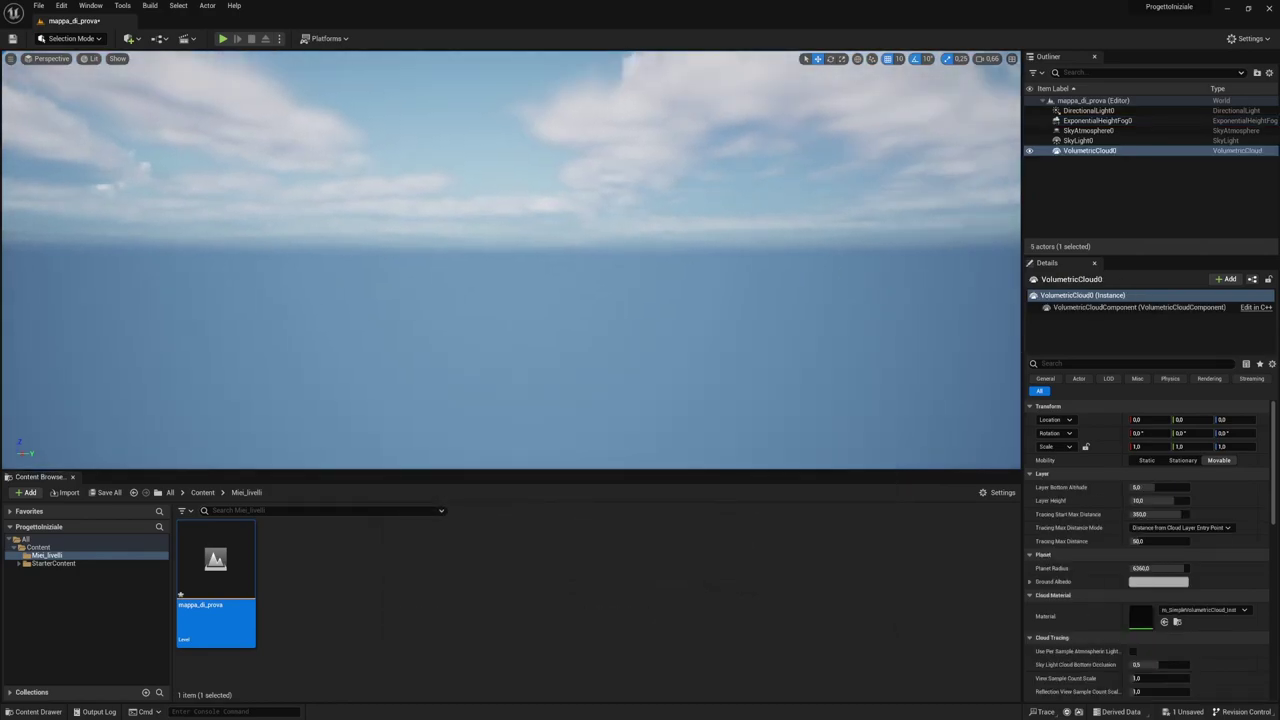
After inspecting the fog and clouds, save mappa_di_prova from its Content Browser menu.
right_drag(857, 290, 857, 200)
right_drag(721, 290, 721, 235)
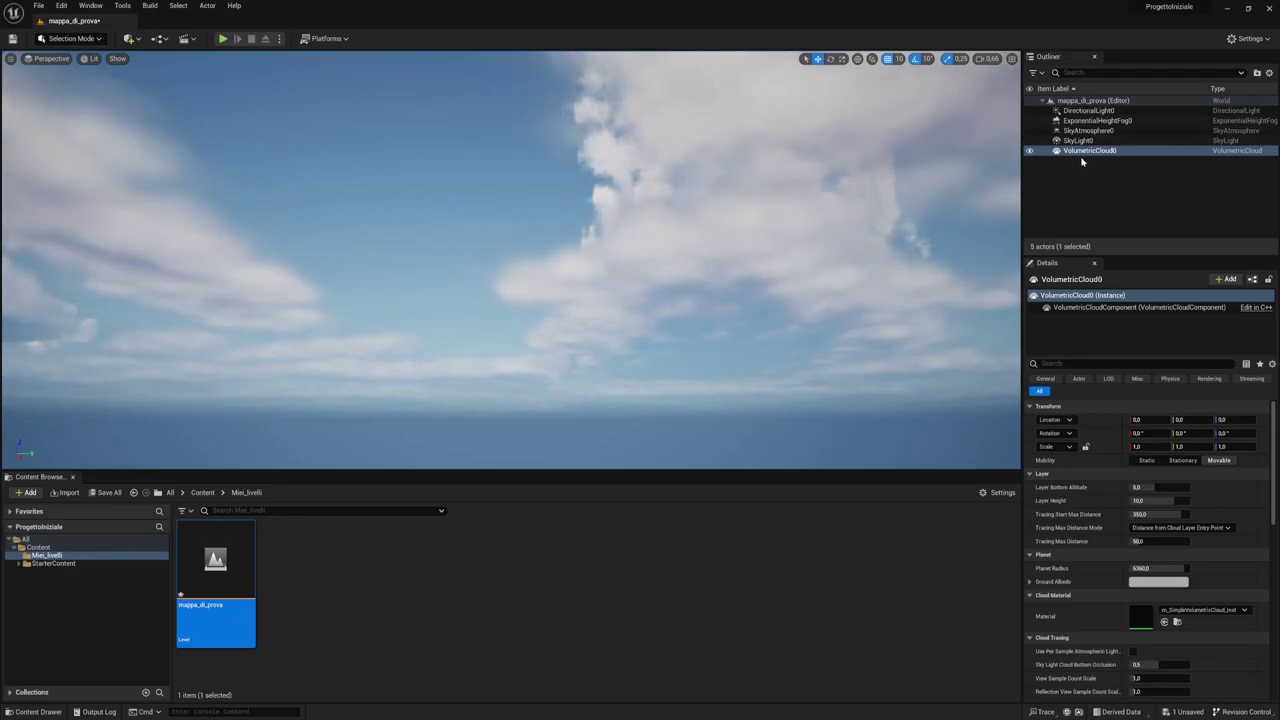
click(1089, 121)
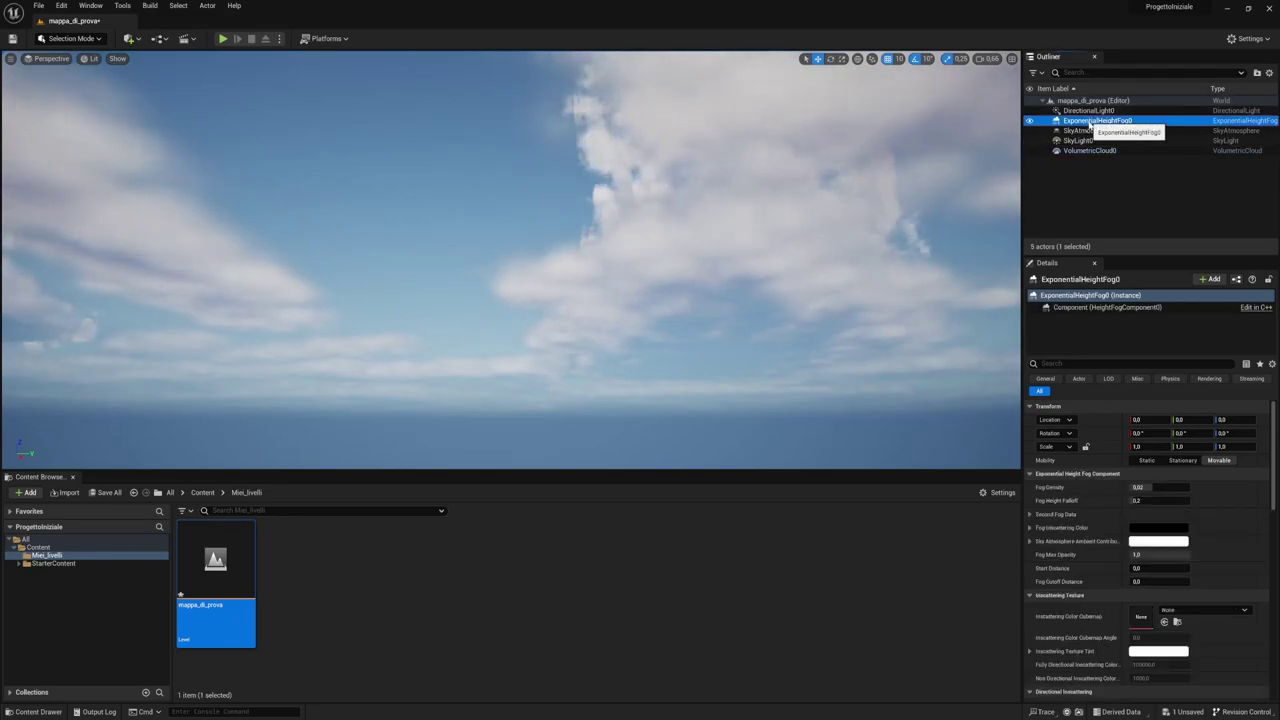
click(1080, 131)
double_click(1089, 151)
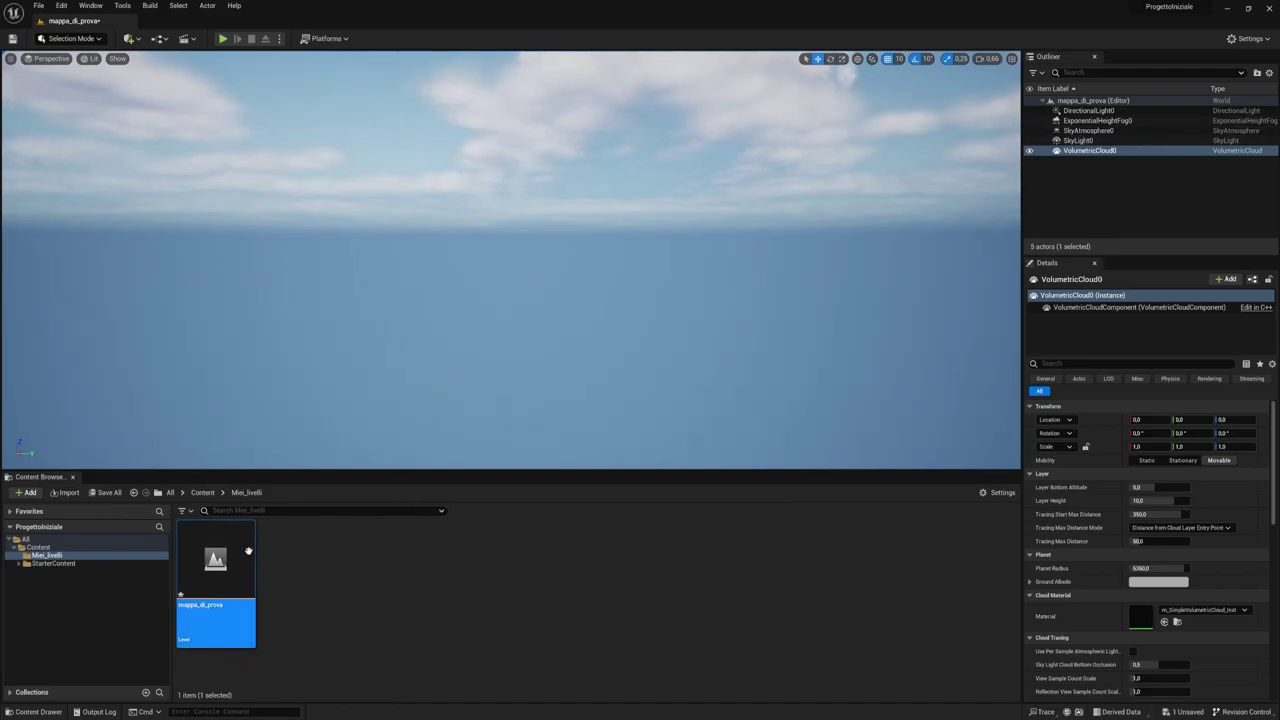
right_click(206, 557)
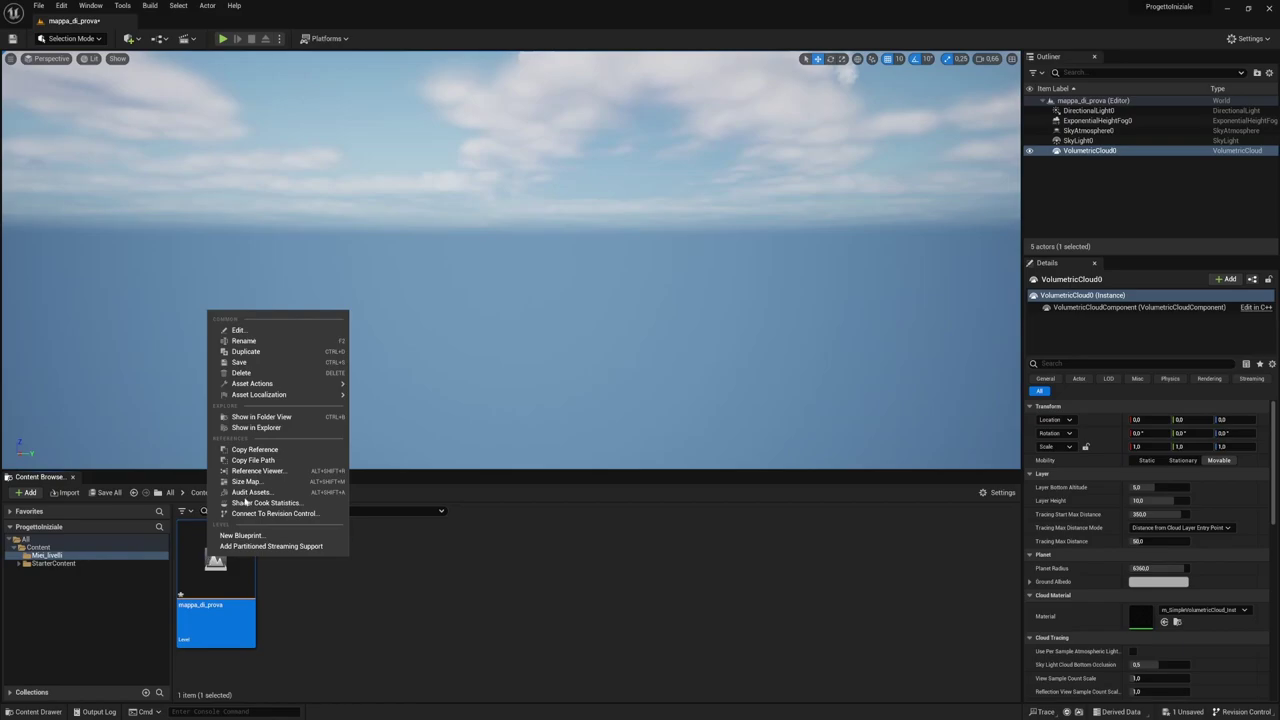
click(345, 363)
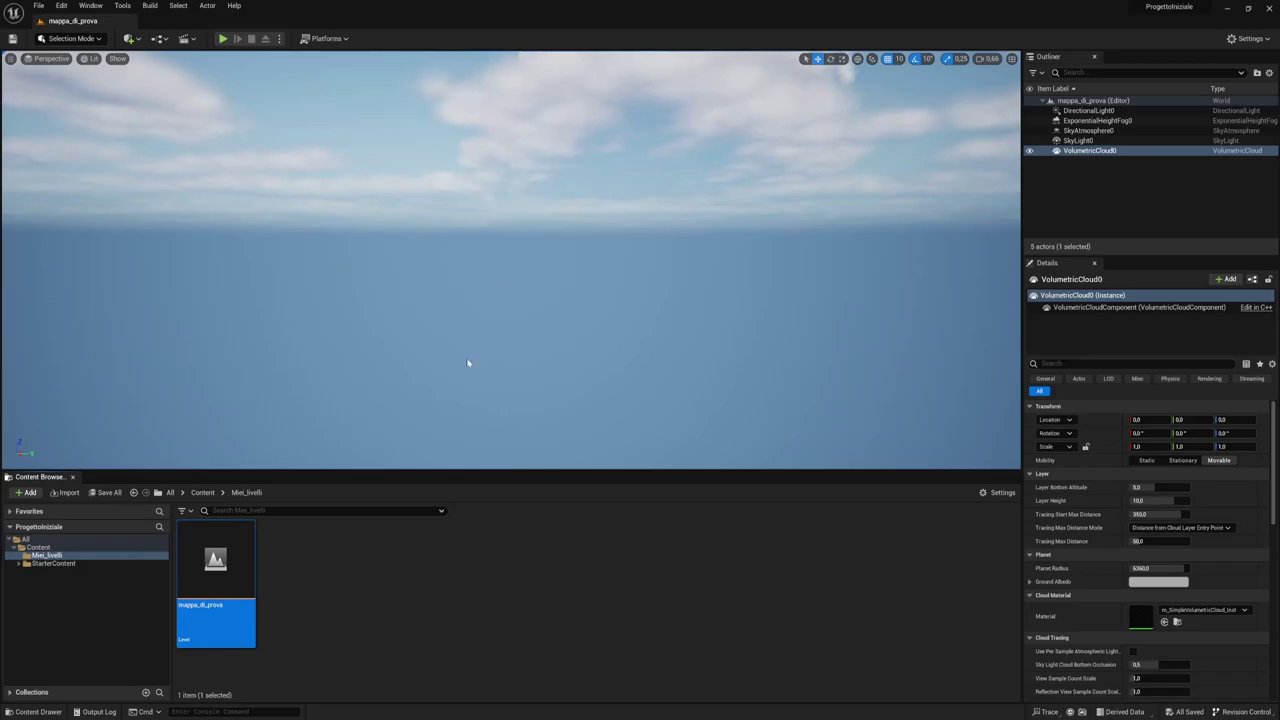
Drag SM_Chair from StarterContent/Props into the viewport.
click(20, 565)
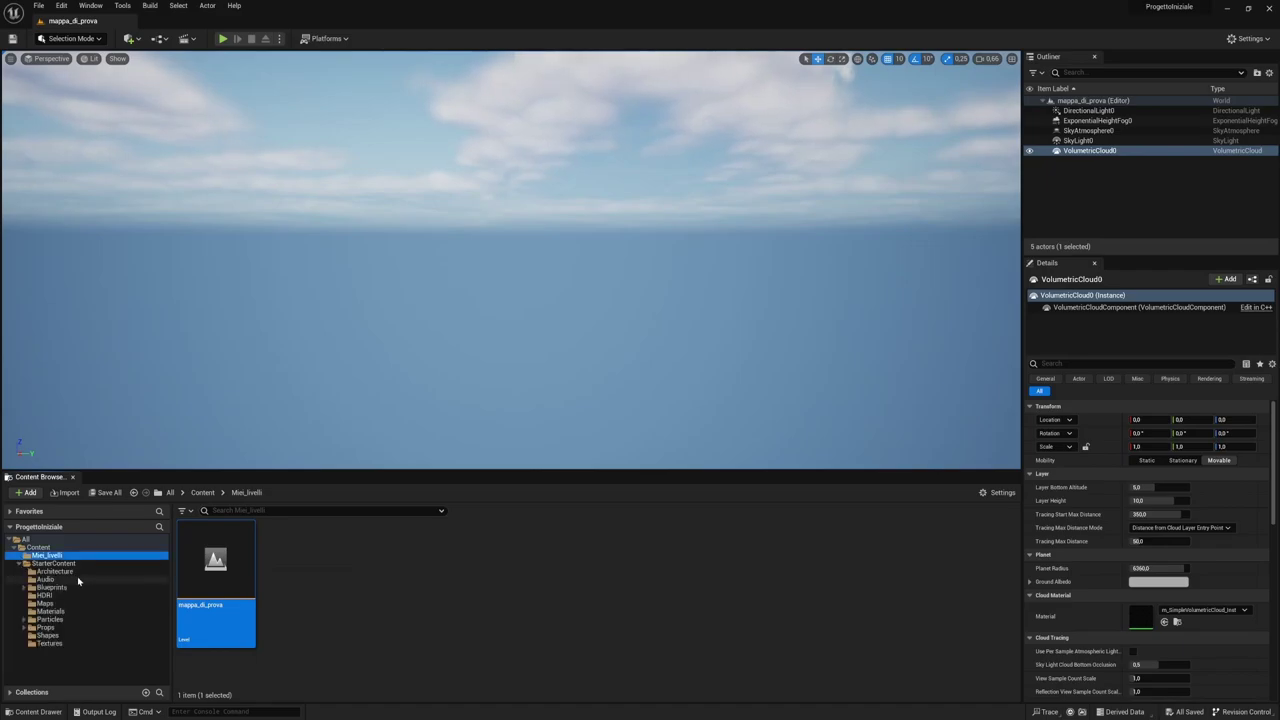
click(44, 627)
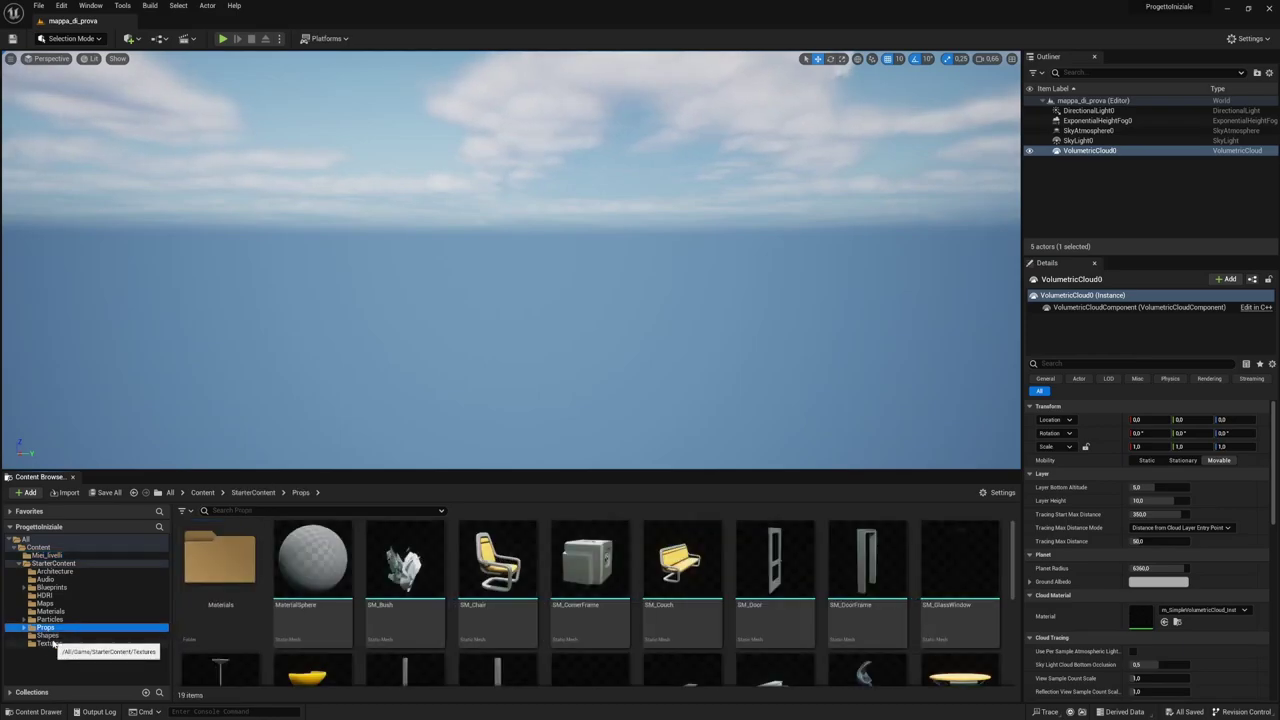
scroll(426, 620, down, 3)
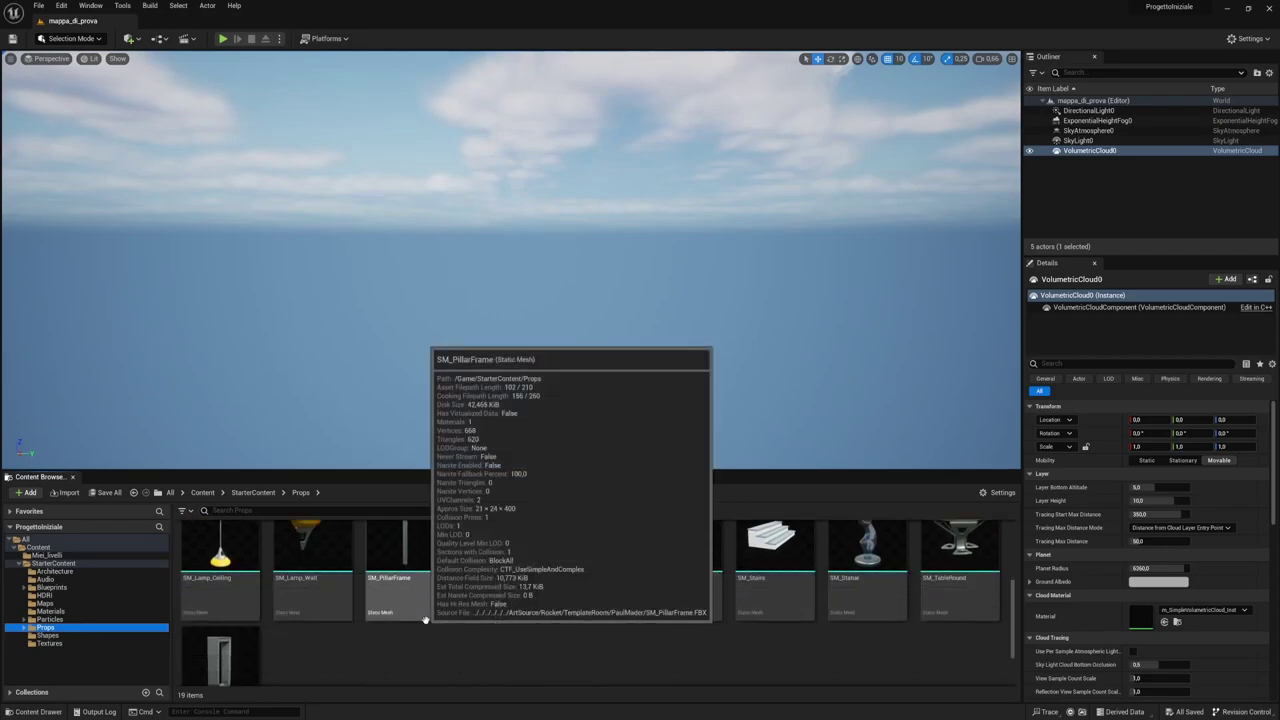
scroll(665, 628, up, 3)
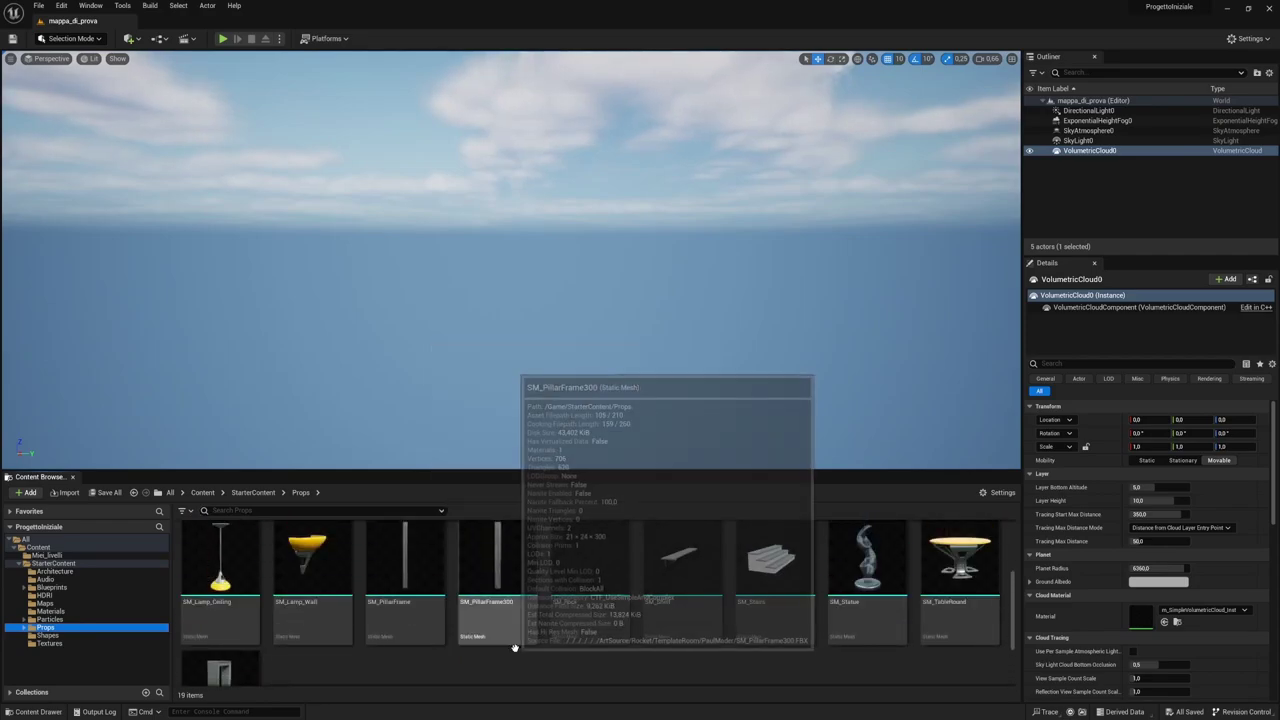
scroll(586, 610, up, 1)
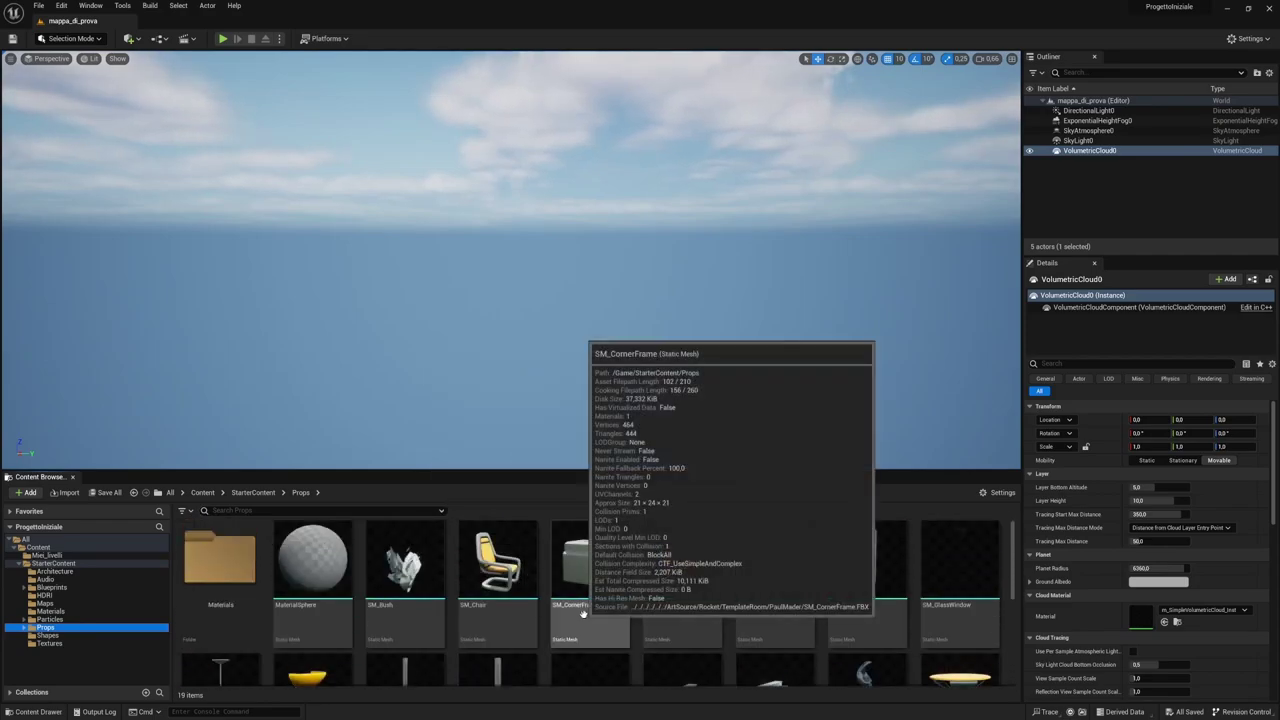
scroll(748, 632, down, 1)
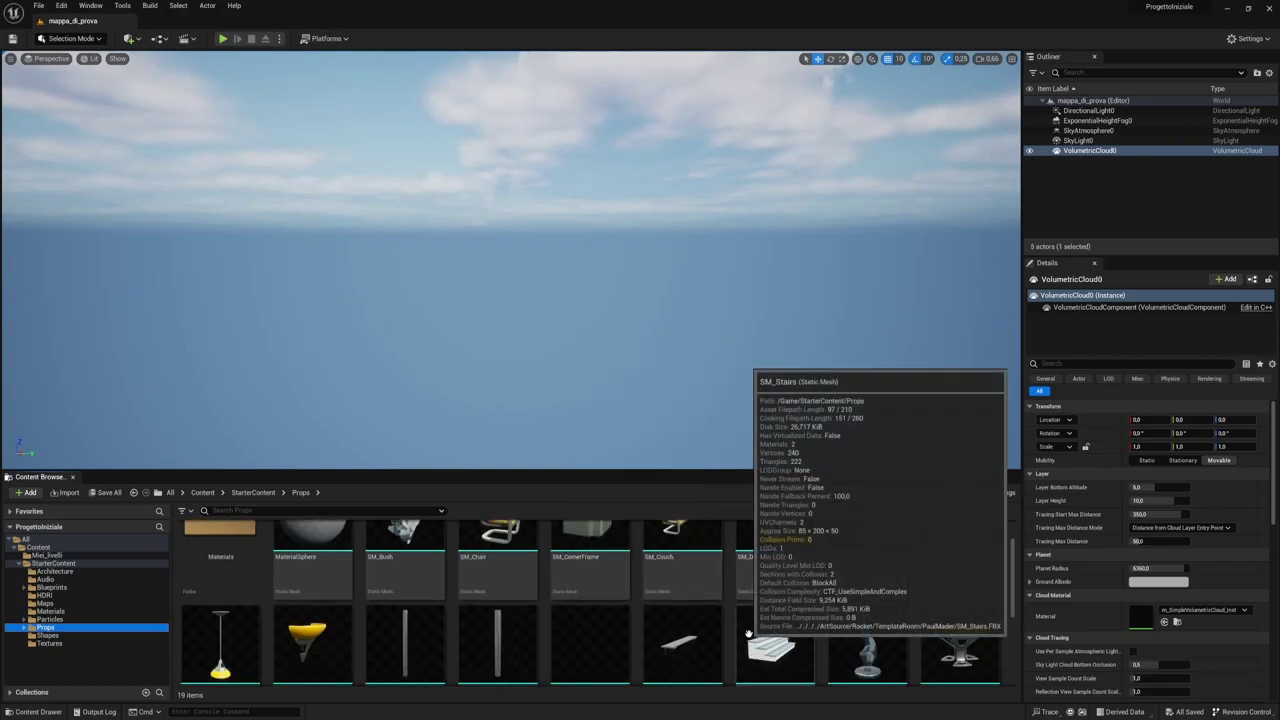
scroll(748, 634, up, 2)
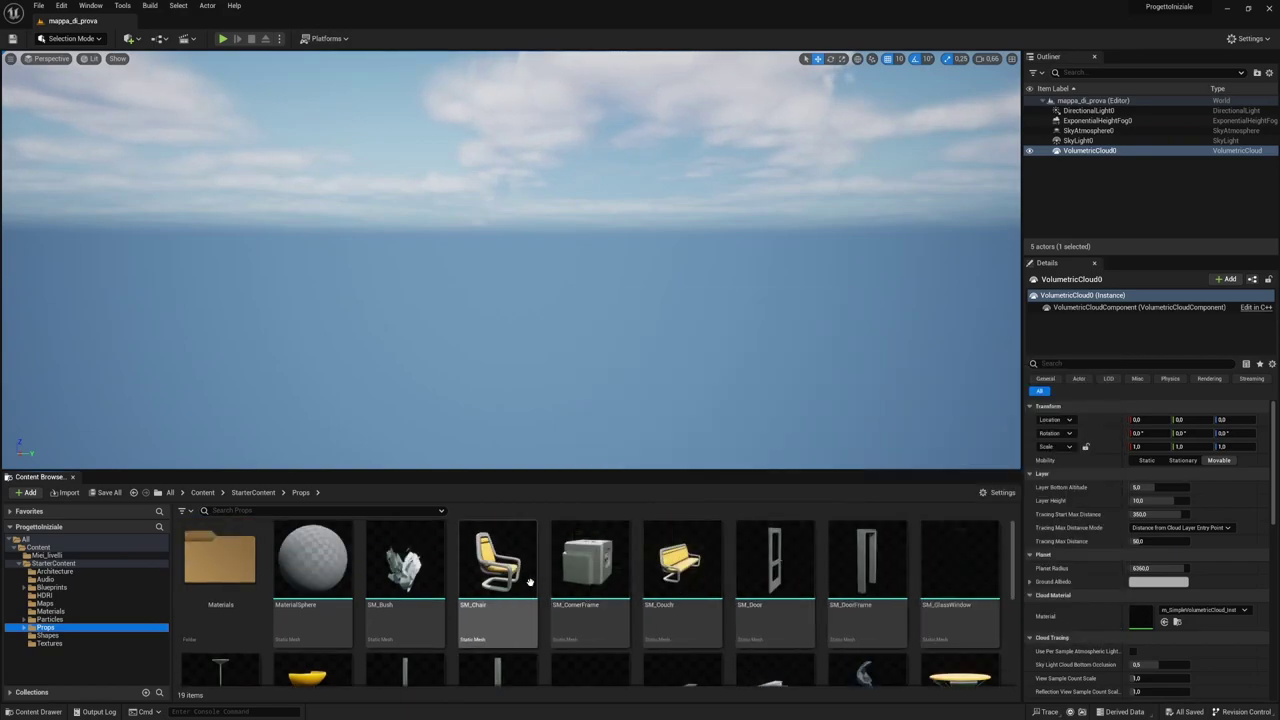
drag(508, 570, 480, 348)
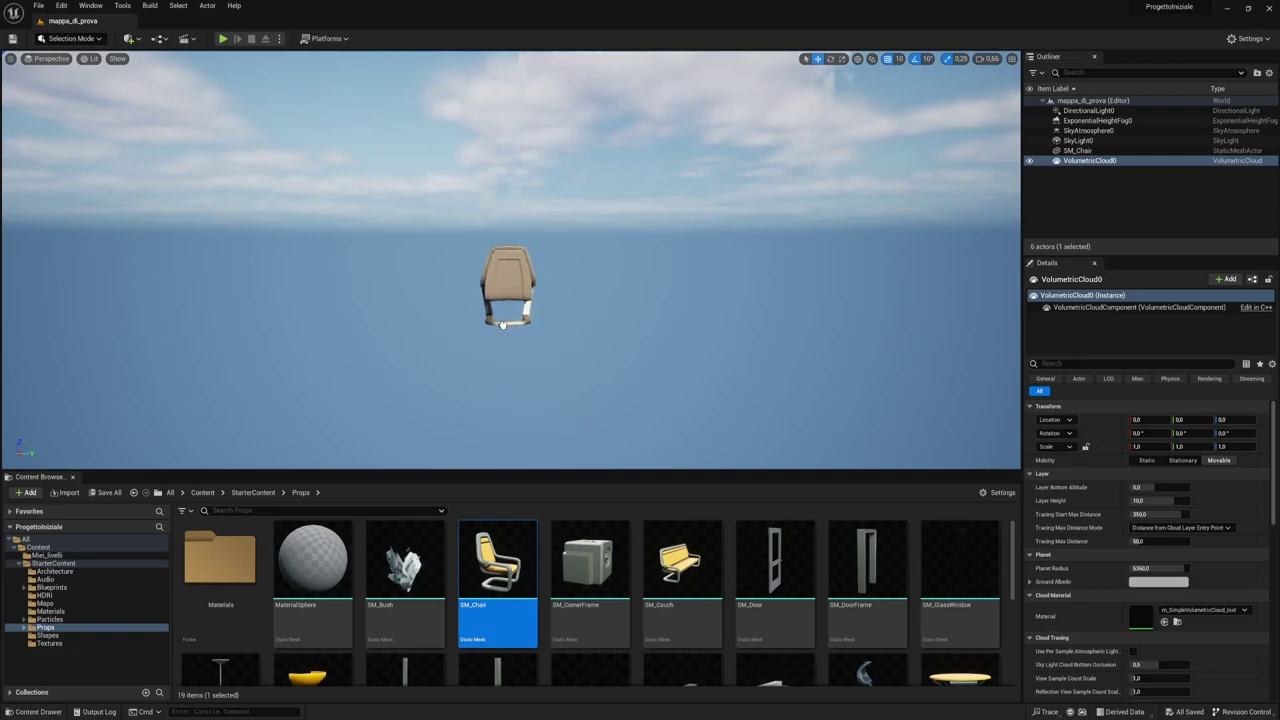
mouse_move(606, 357)
right_down()
mouse_move(620, 330)
mouse_move(560, 330)
mouse_move(600, 380)
mouse_move(520, 380)
mouse_move(520, 320)
right_up()
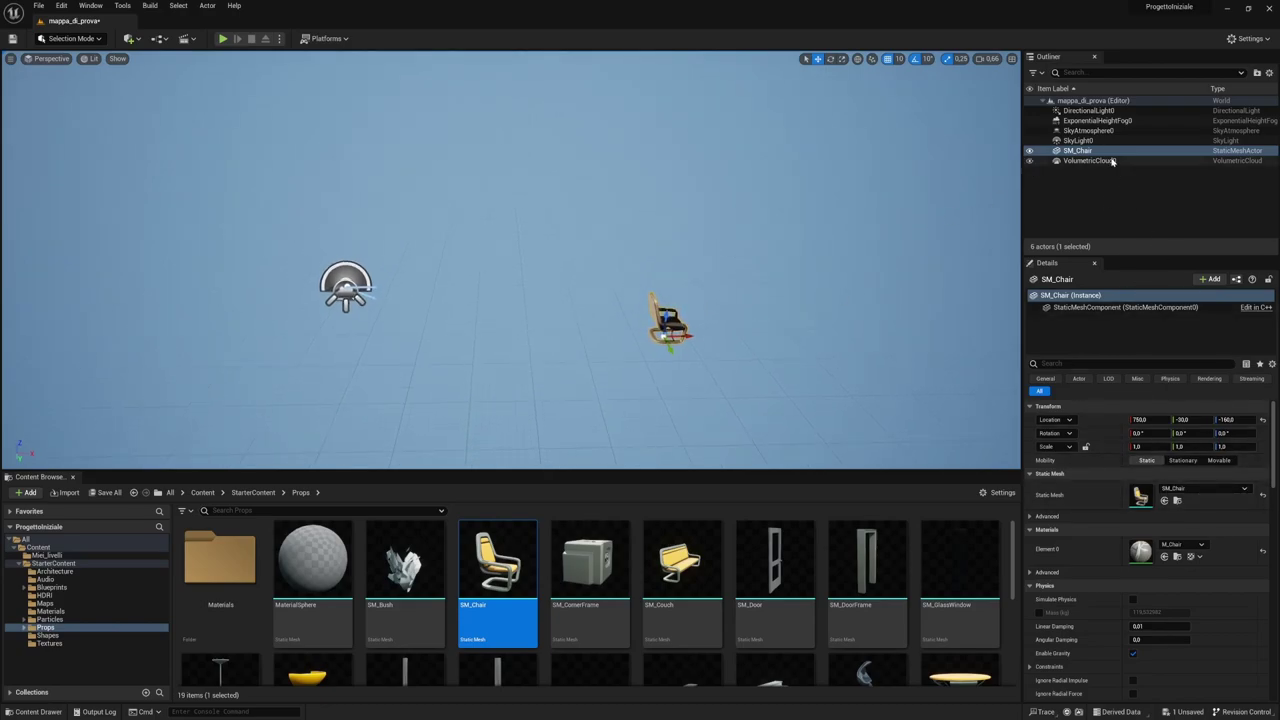
Select SM_Chair in the Outliner and reset its Location to 0,0,0.
click(1098, 120)
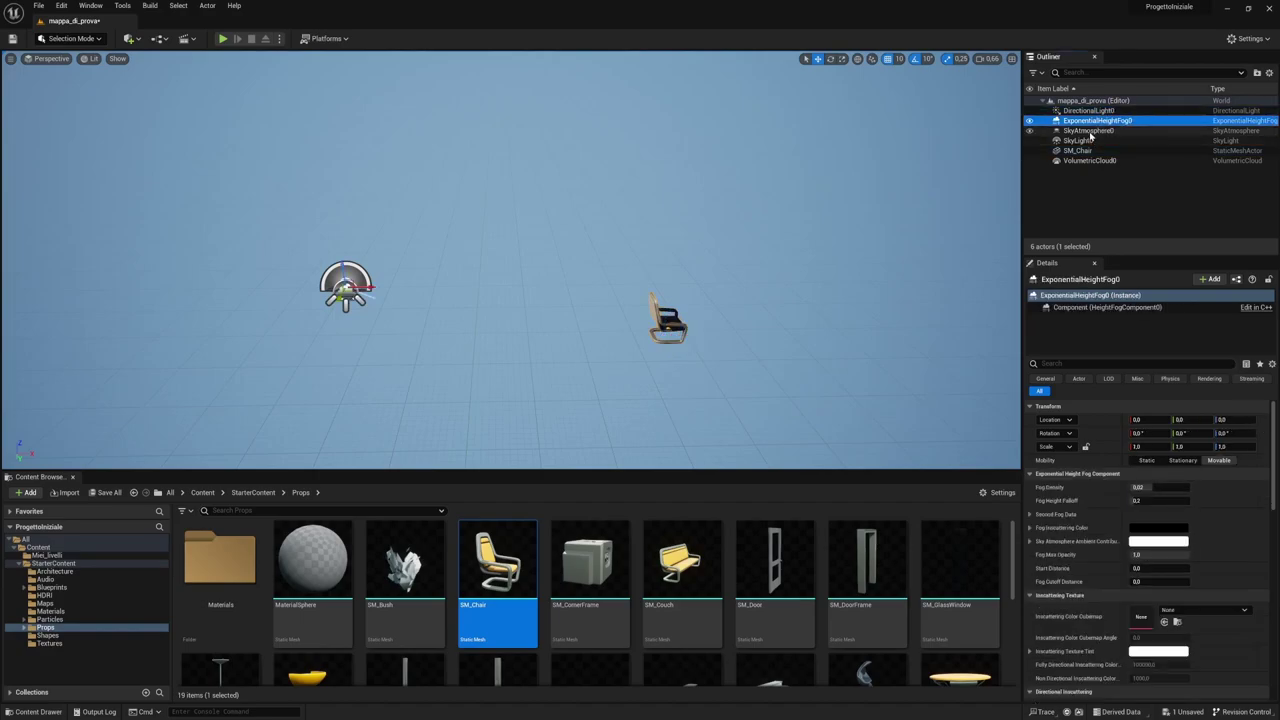
click(1088, 130)
click(1078, 140)
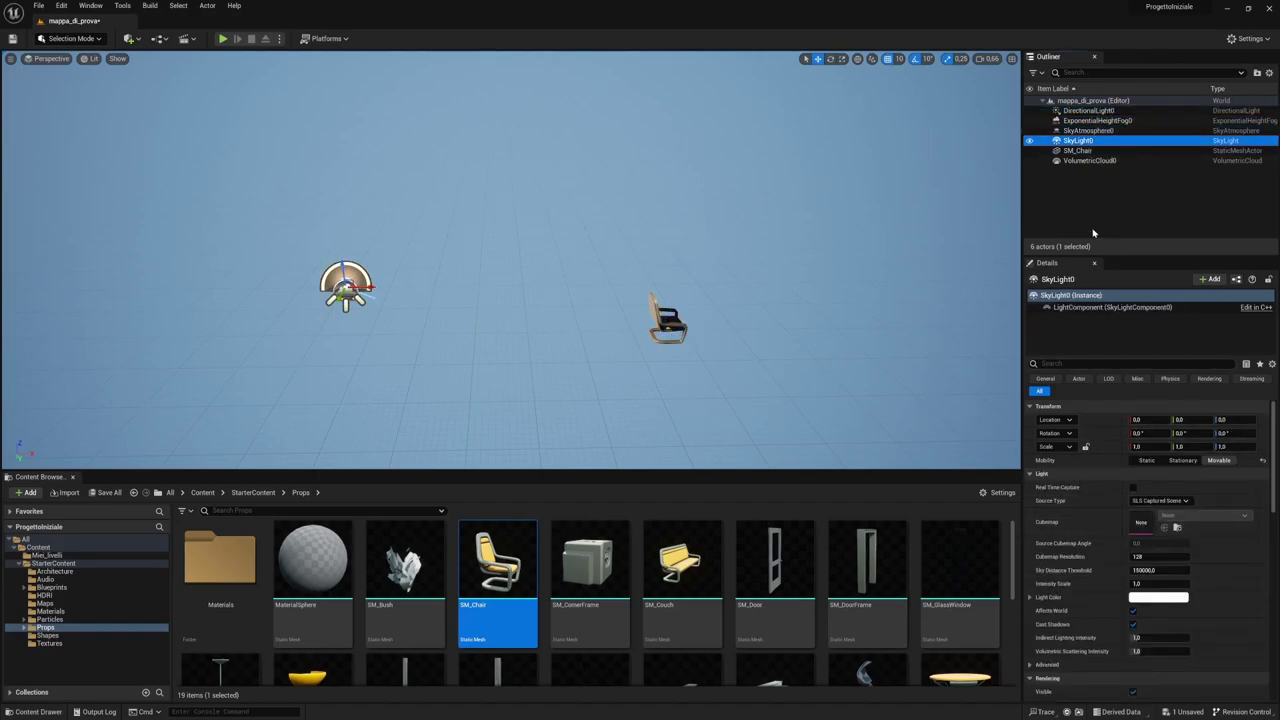
click(1087, 151)
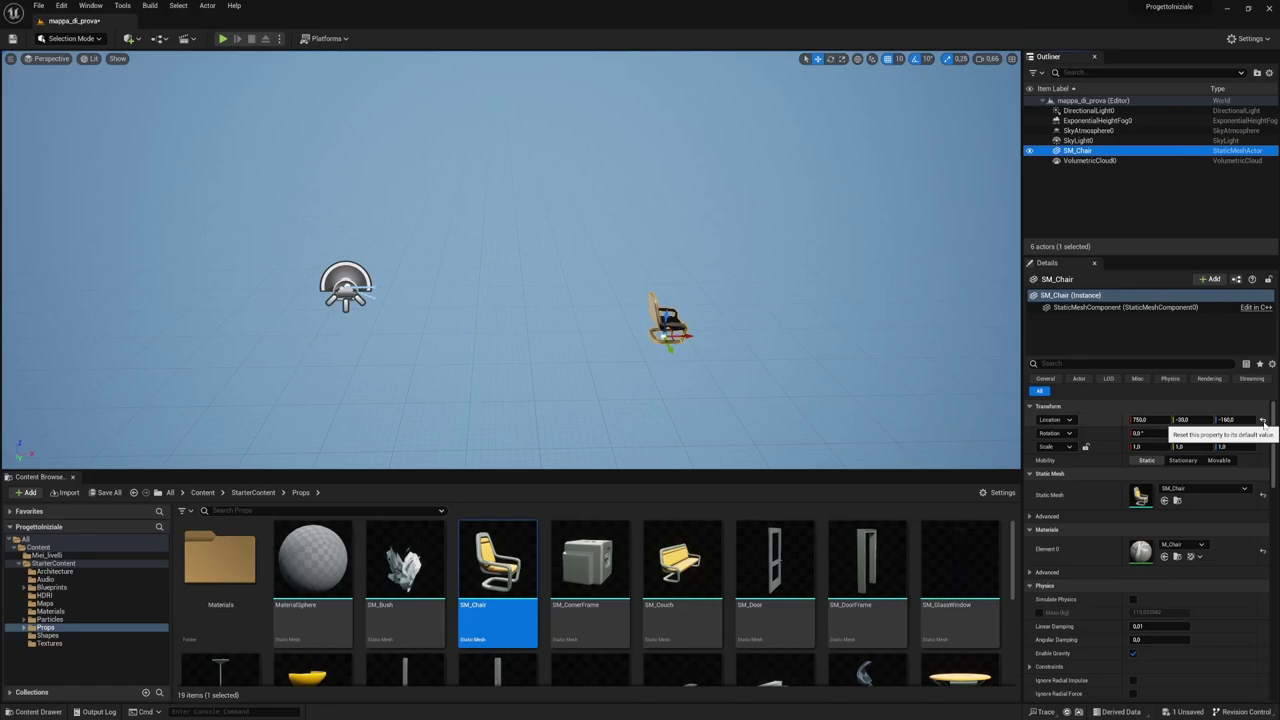
click(1263, 421)
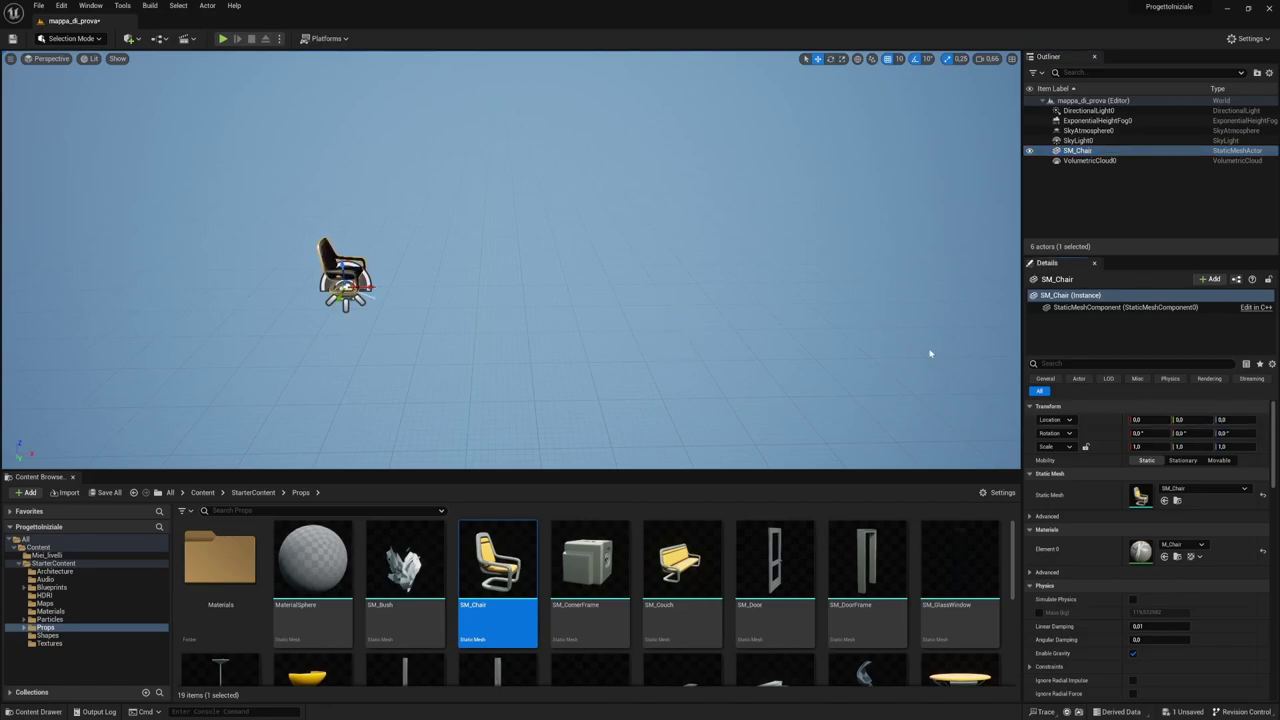
right_drag(830, 349, 830, 349)
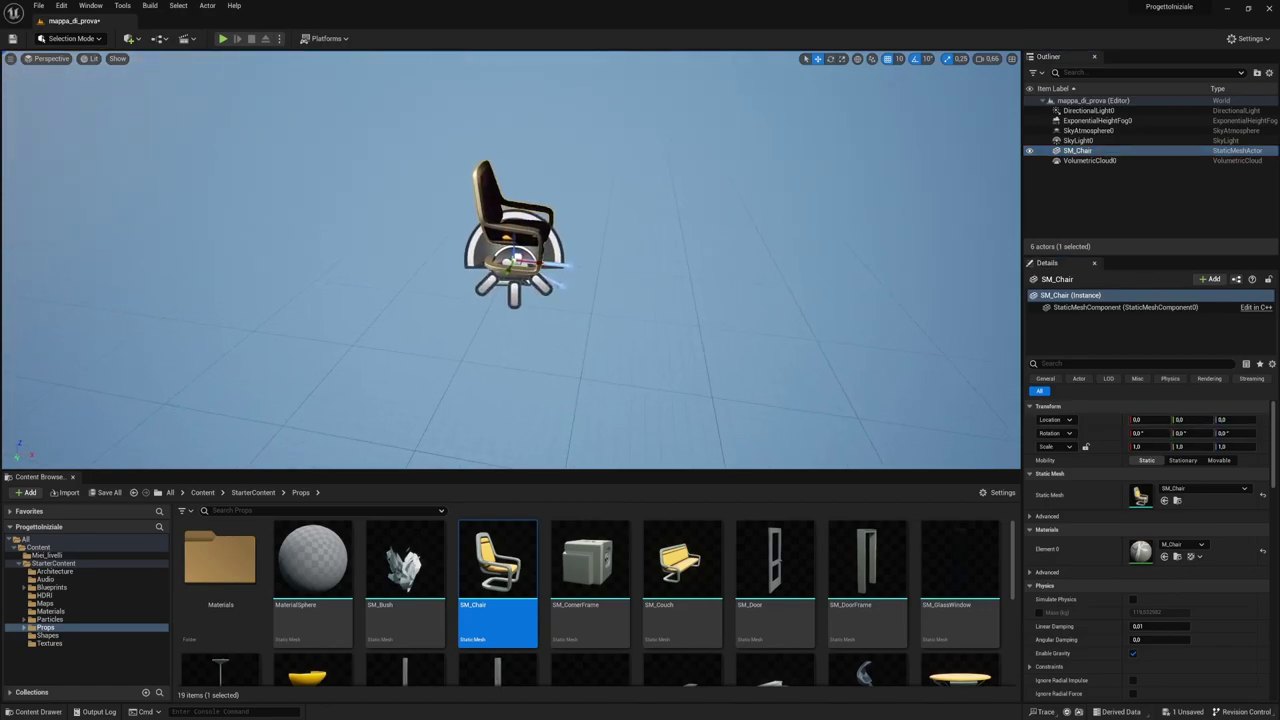
right_drag(990, 289, 990, 289)
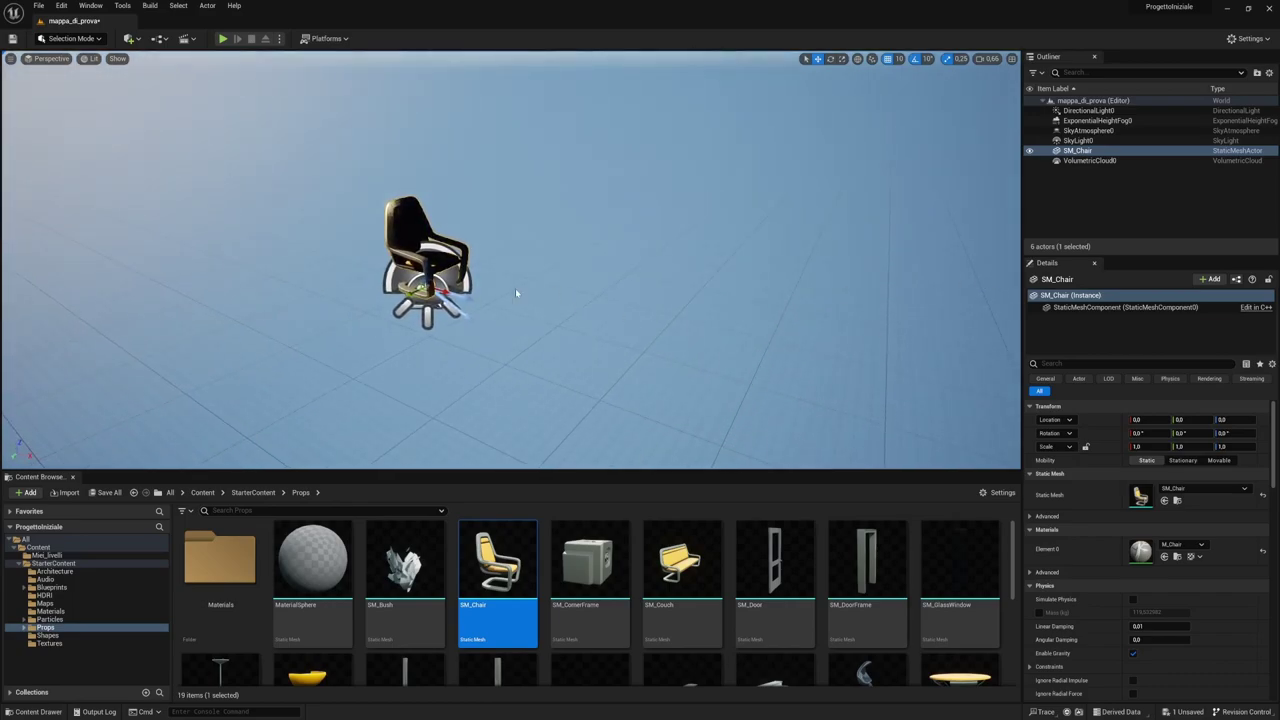
Check the SkyLight0 and VolumetricCloud0 actors while zooming the view.
click(430, 290)
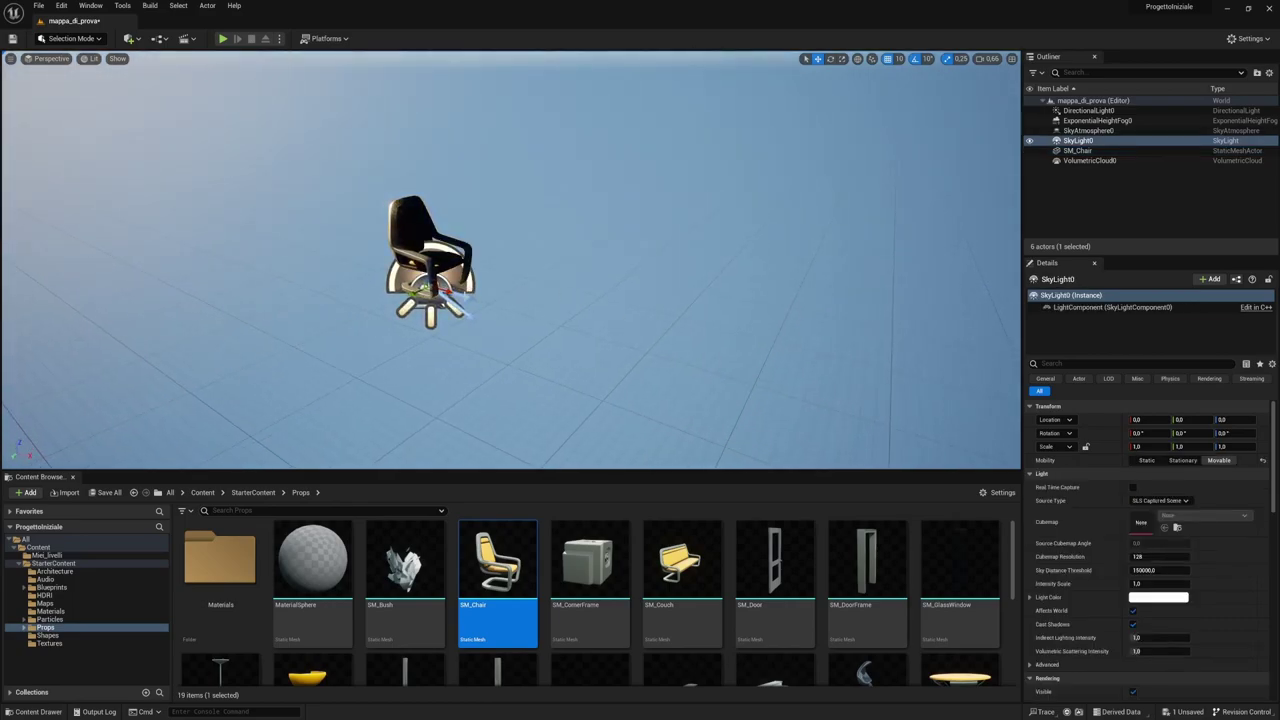
click(1085, 160)
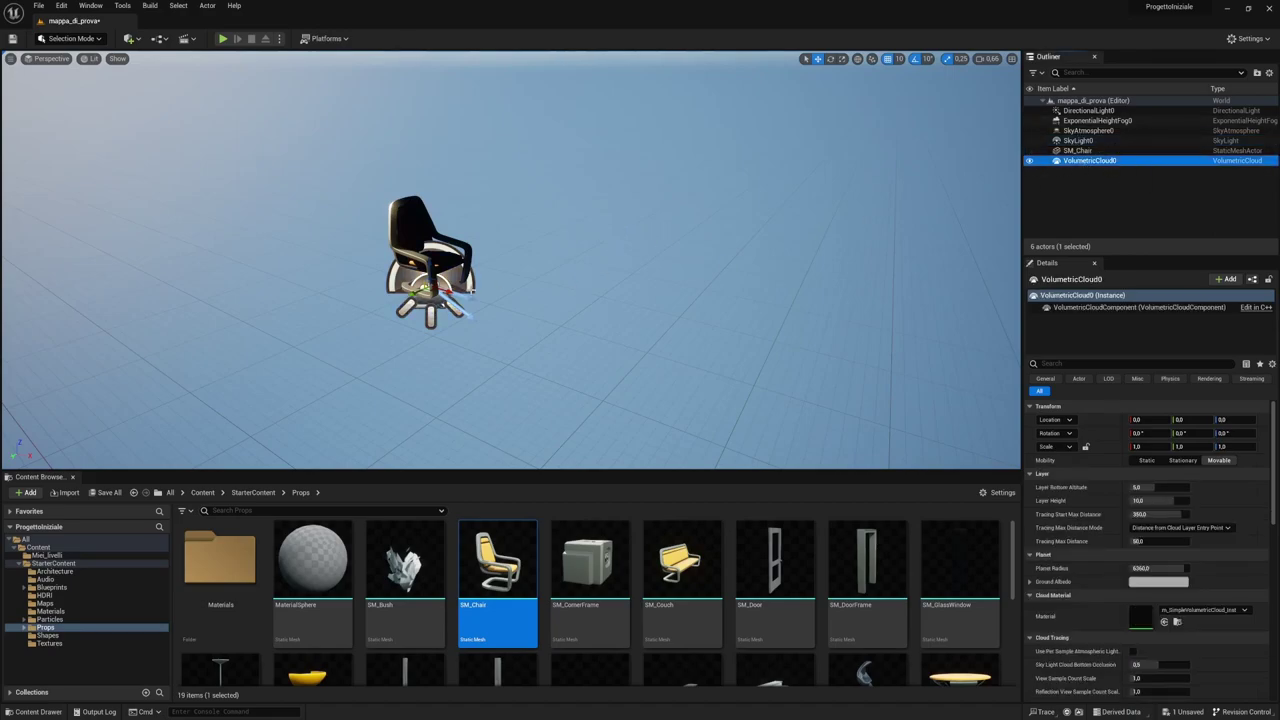
scroll(510, 260, up, 2)
scroll(510, 260, up, 3)
scroll(510, 260, up, 3)
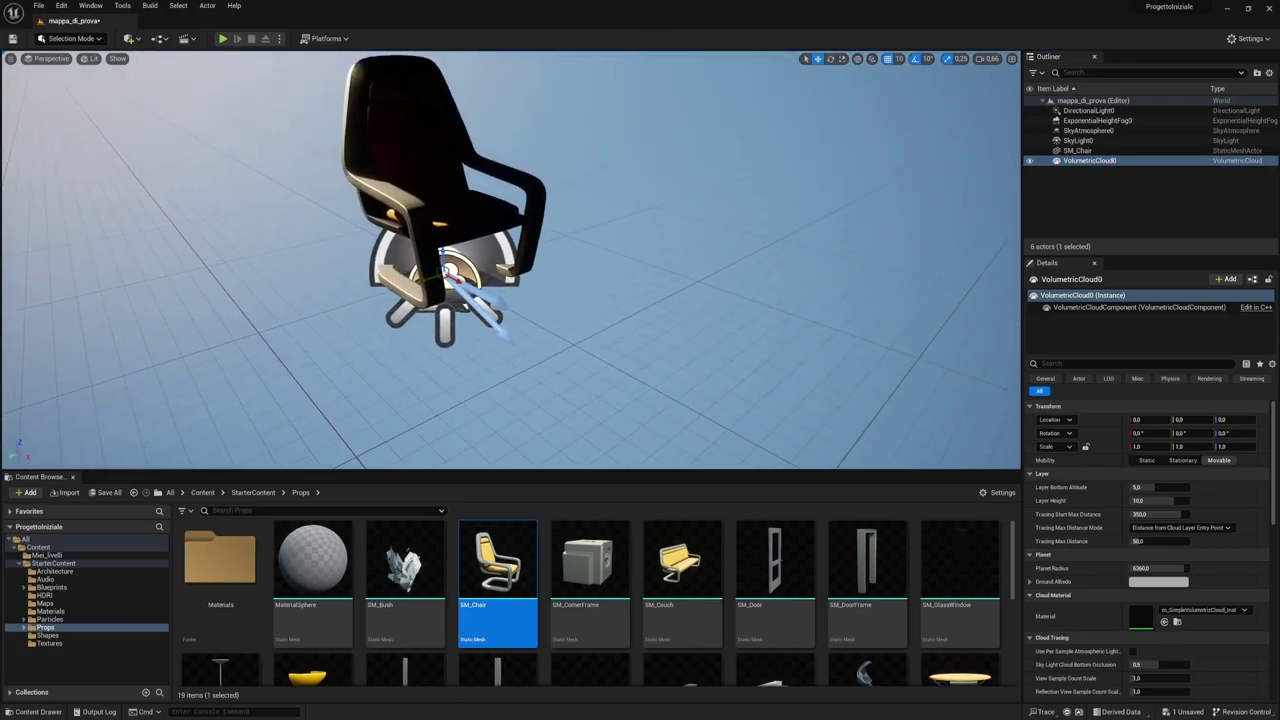
scroll(510, 260, down, 3)
scroll(510, 260, down, 3)
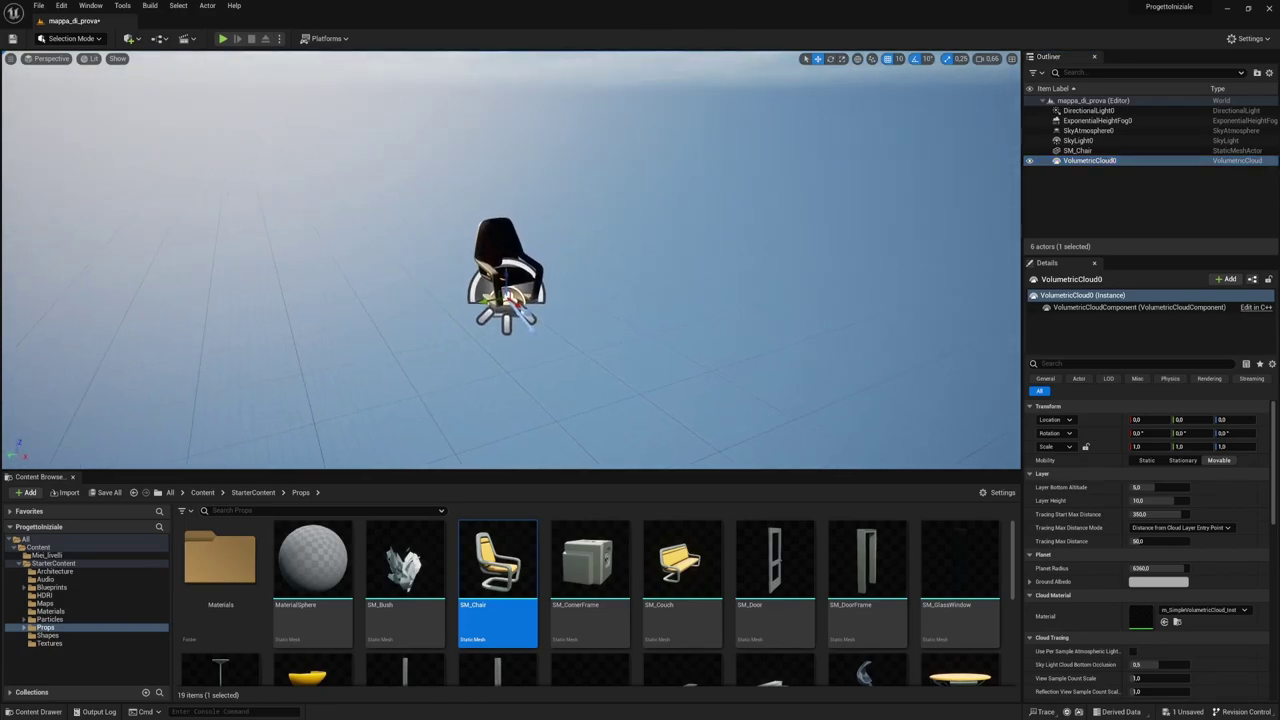
mouse_move(510, 260)
alt+mouse_down()
mouse_move(700, 265)
mouse_move(575, 250)
mouse_move(560, 215)
mouse_move(488, 335)
mouse_move(630, 332)
alt+mouse_up()
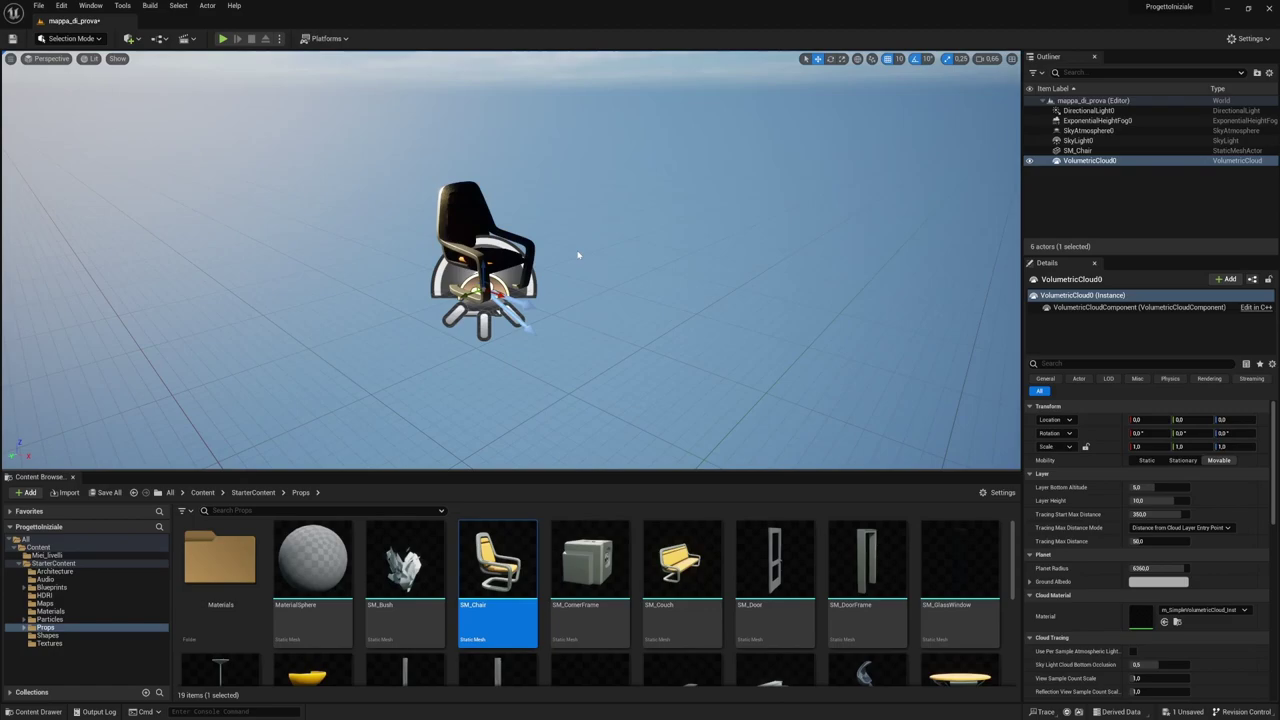
key(g)
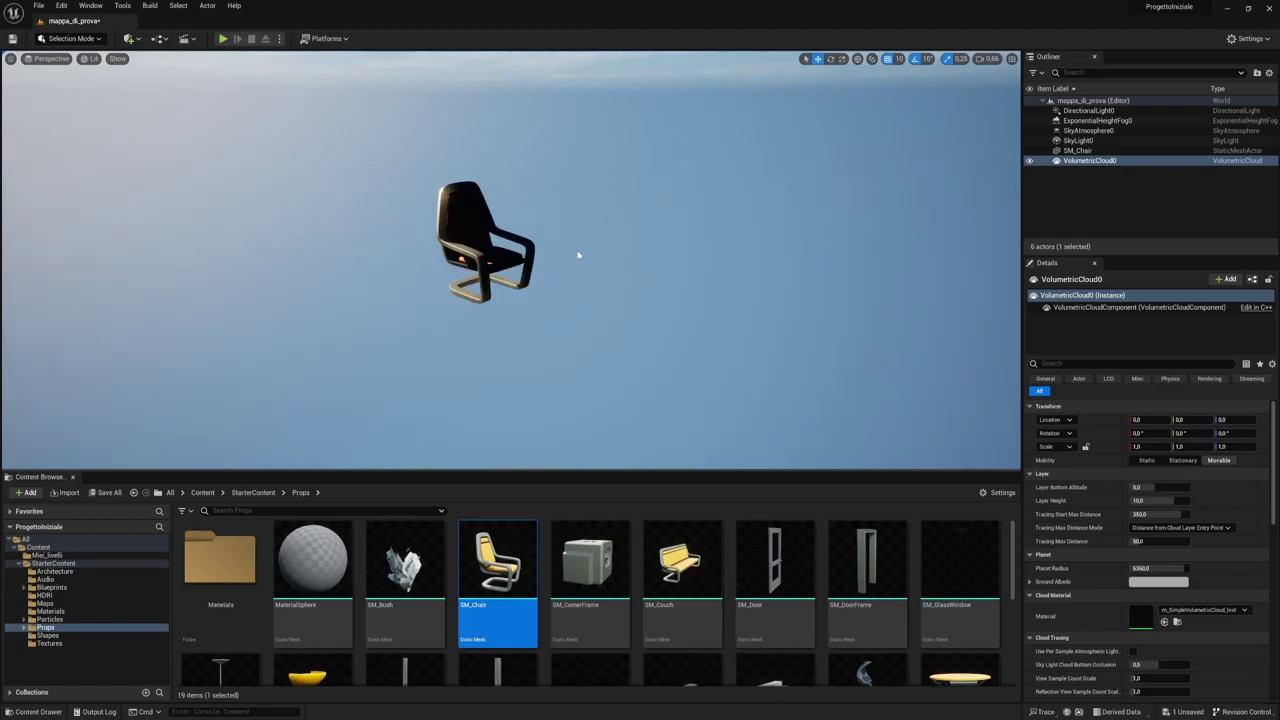
right_drag(577, 255, 577, 255)
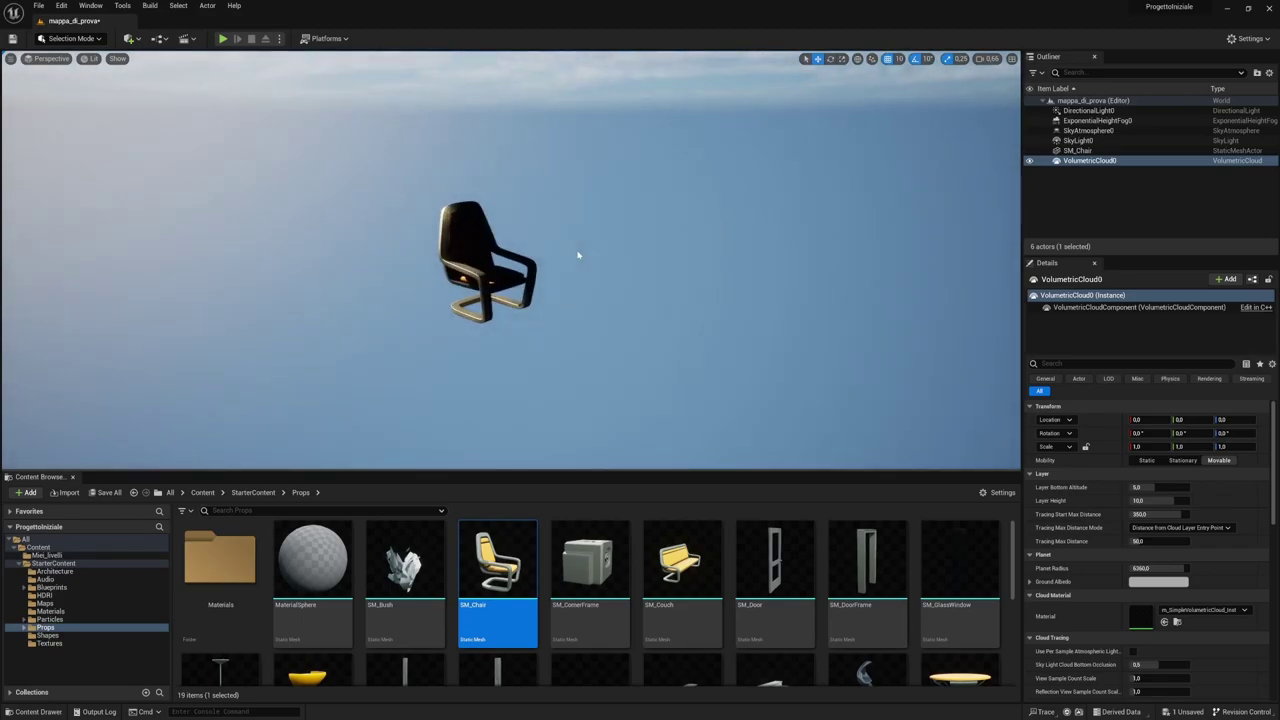
key(g)
key(g)
key(g)
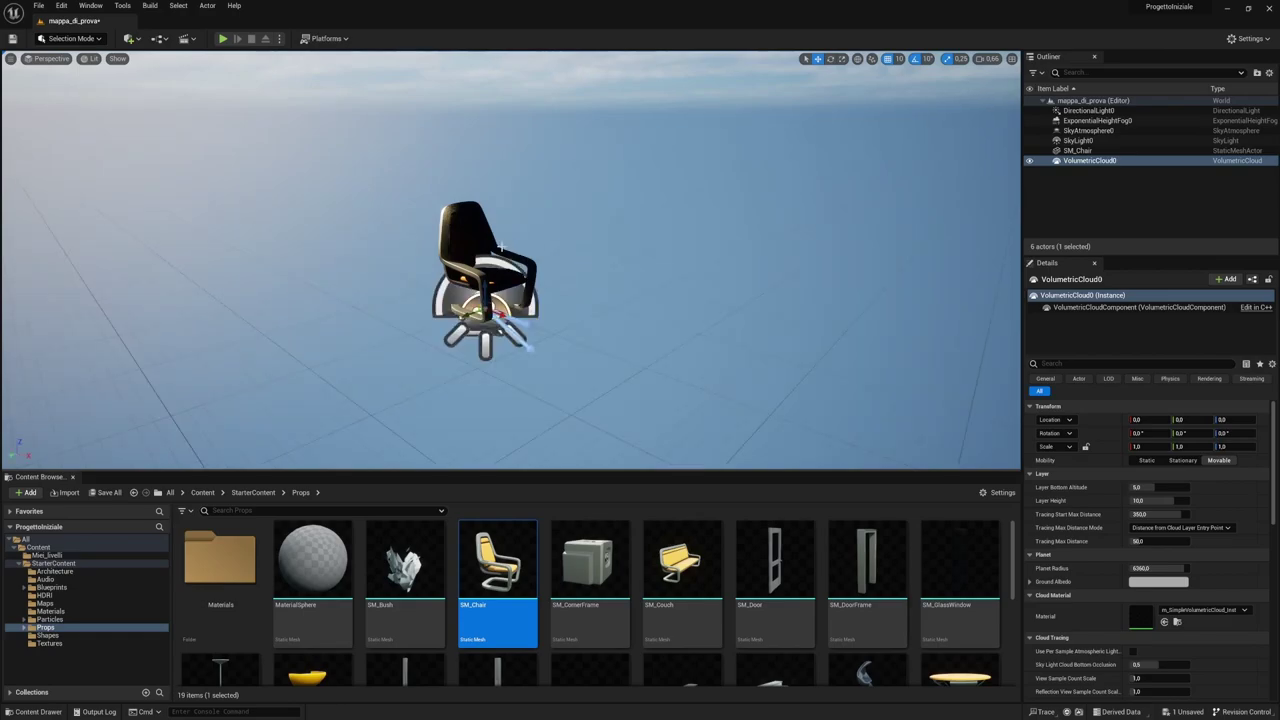
key(g)
alt+drag(501, 246, 508, 307)
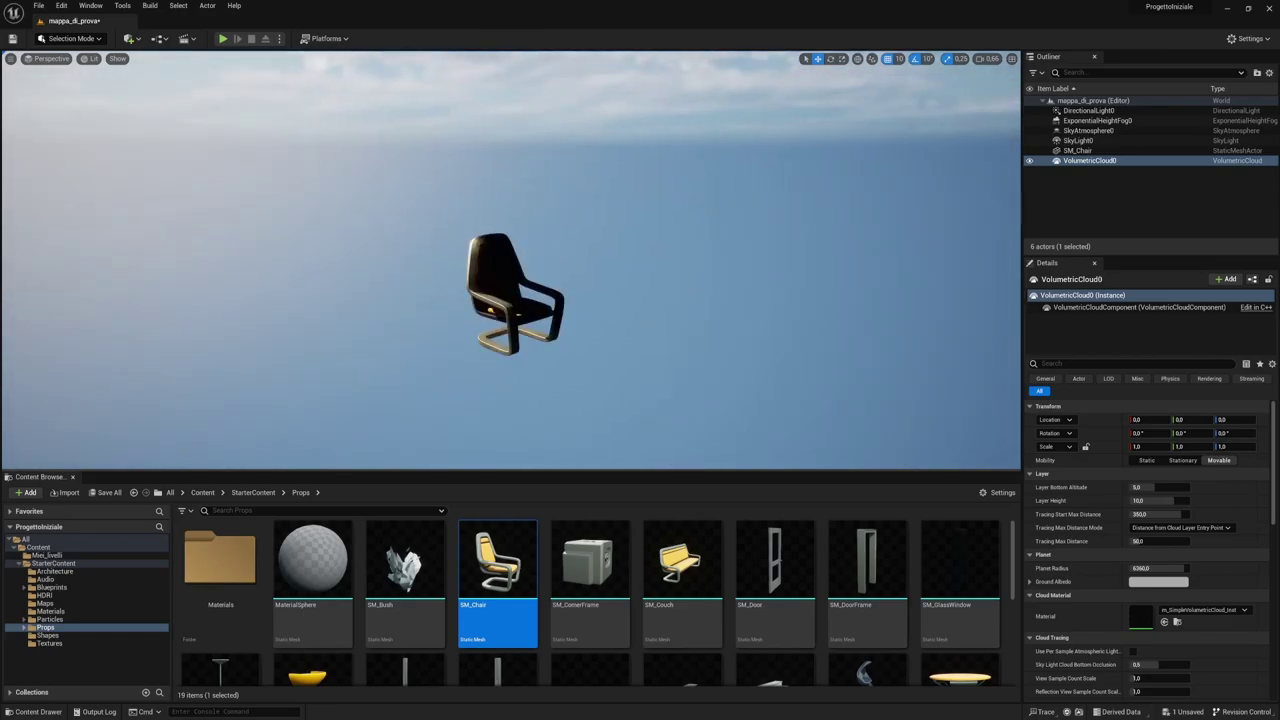
click(520, 295)
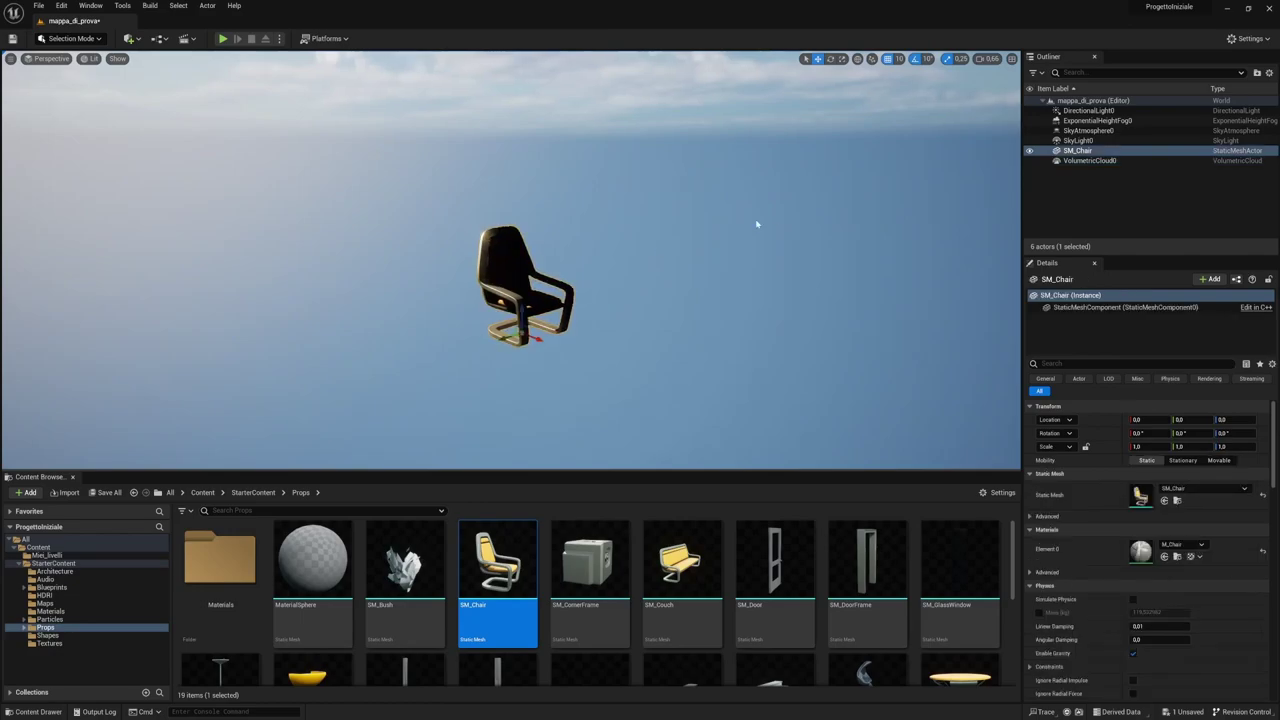
click(1078, 140)
click(1080, 160)
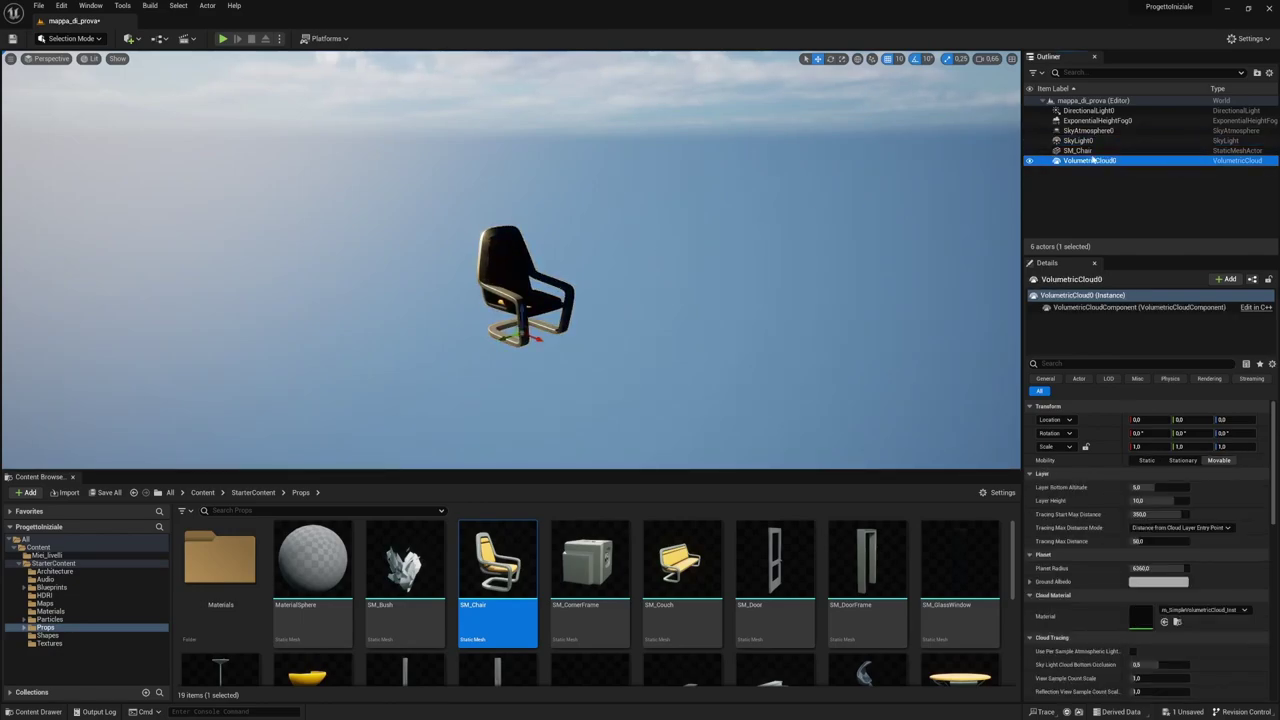
click(1066, 142)
click(521, 280)
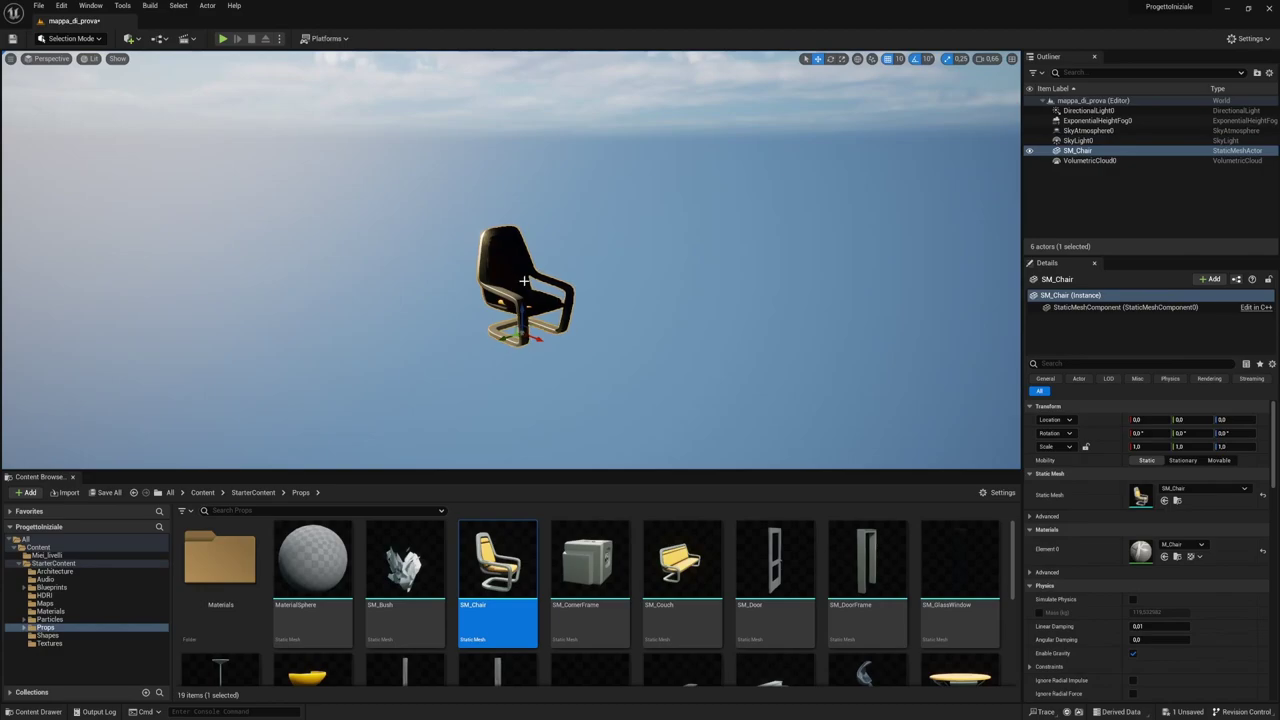
key(f)
mouse_move(520, 280)
right_down()
mouse_move(490, 300)
mouse_move(510, 290)
right_up()
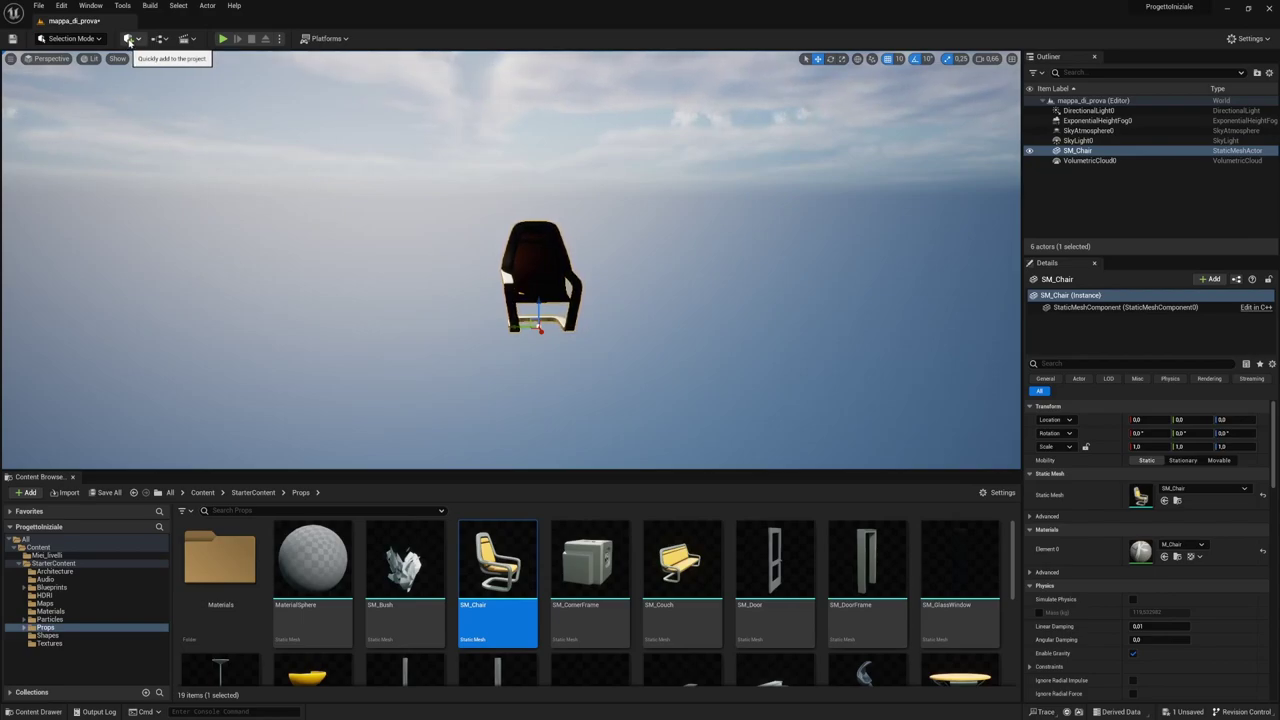
Add a Plane from Quick Add > Shapes next to the chair.
click(129, 42)
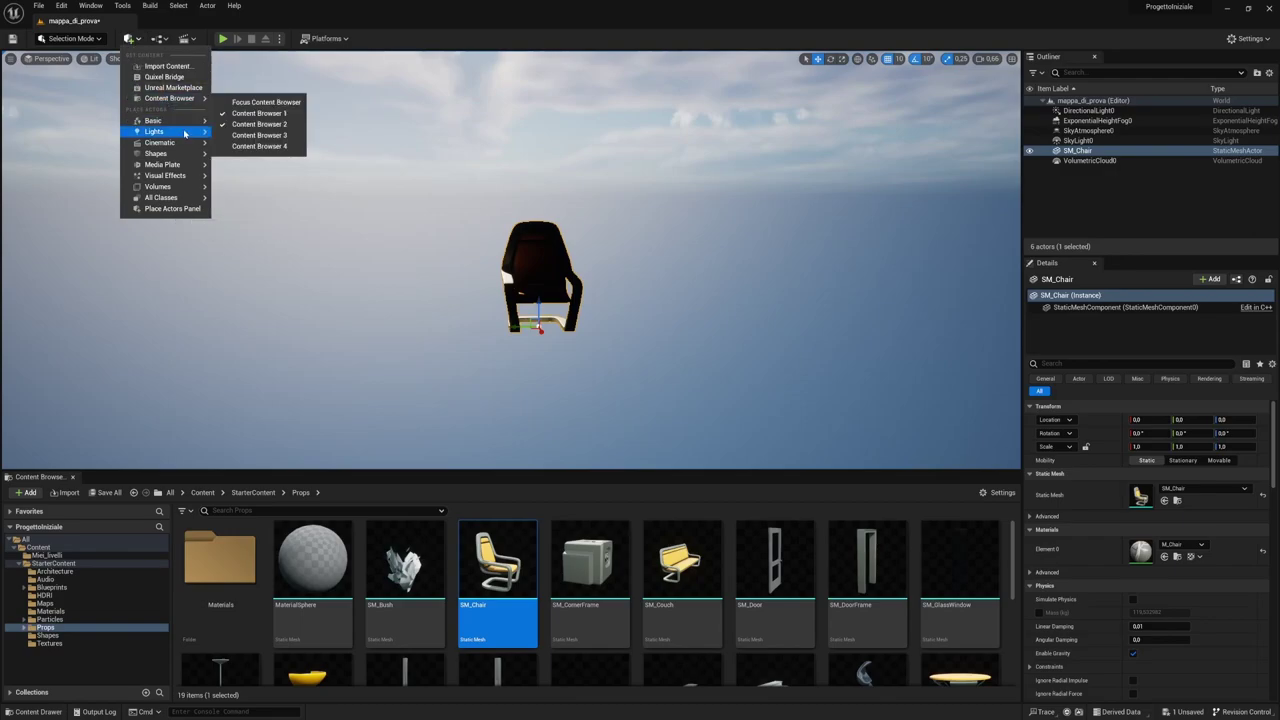
mouse_move(187, 144)
mouse_move(189, 121)
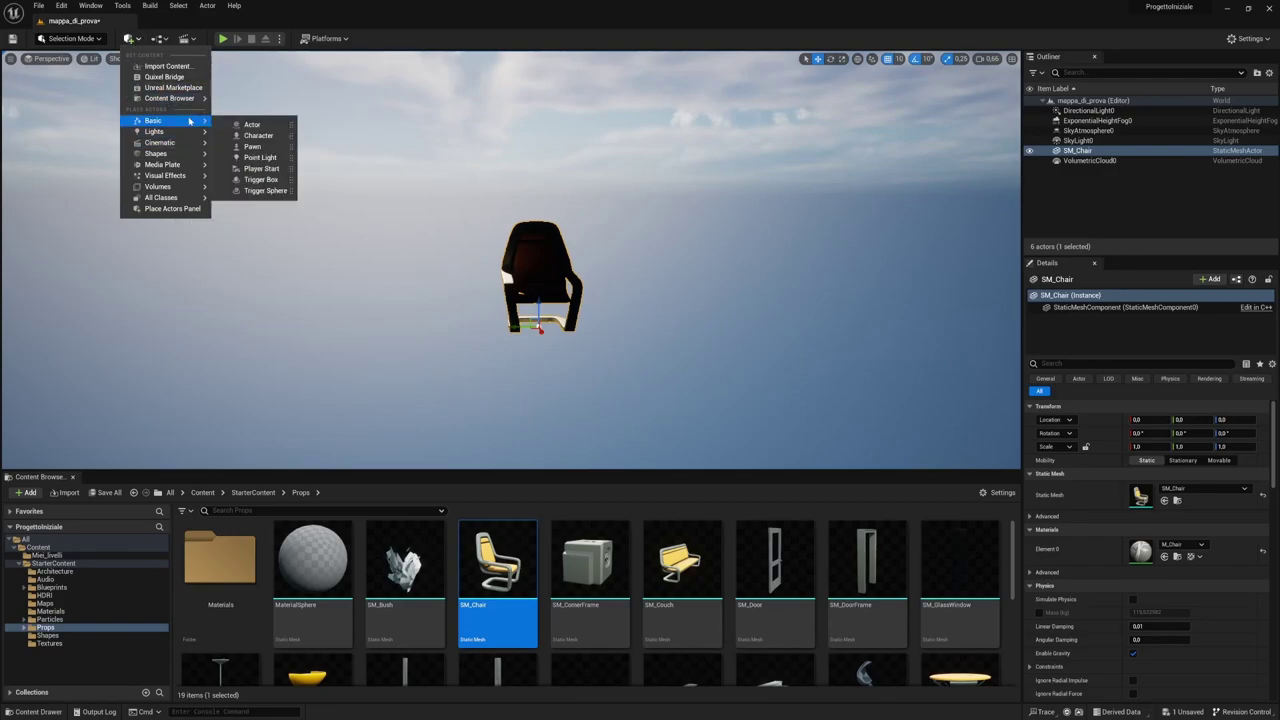
mouse_move(190, 154)
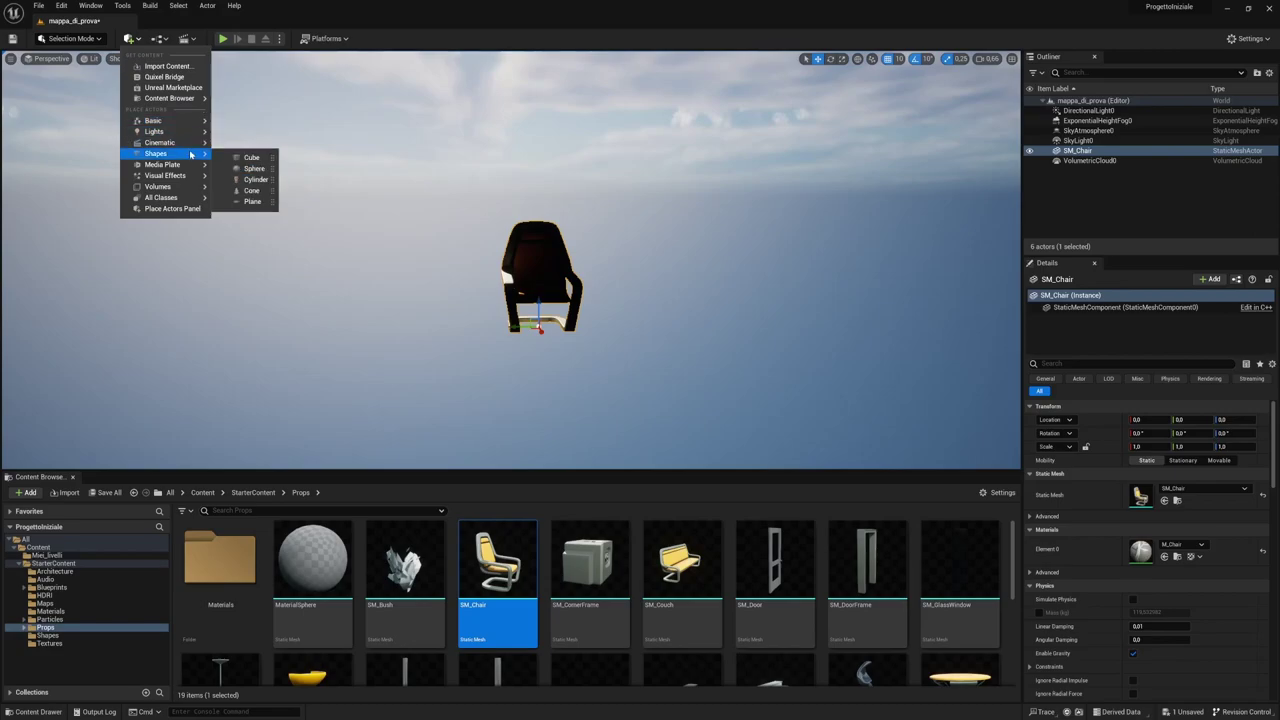
click(251, 202)
right_drag(473, 247, 420, 250)
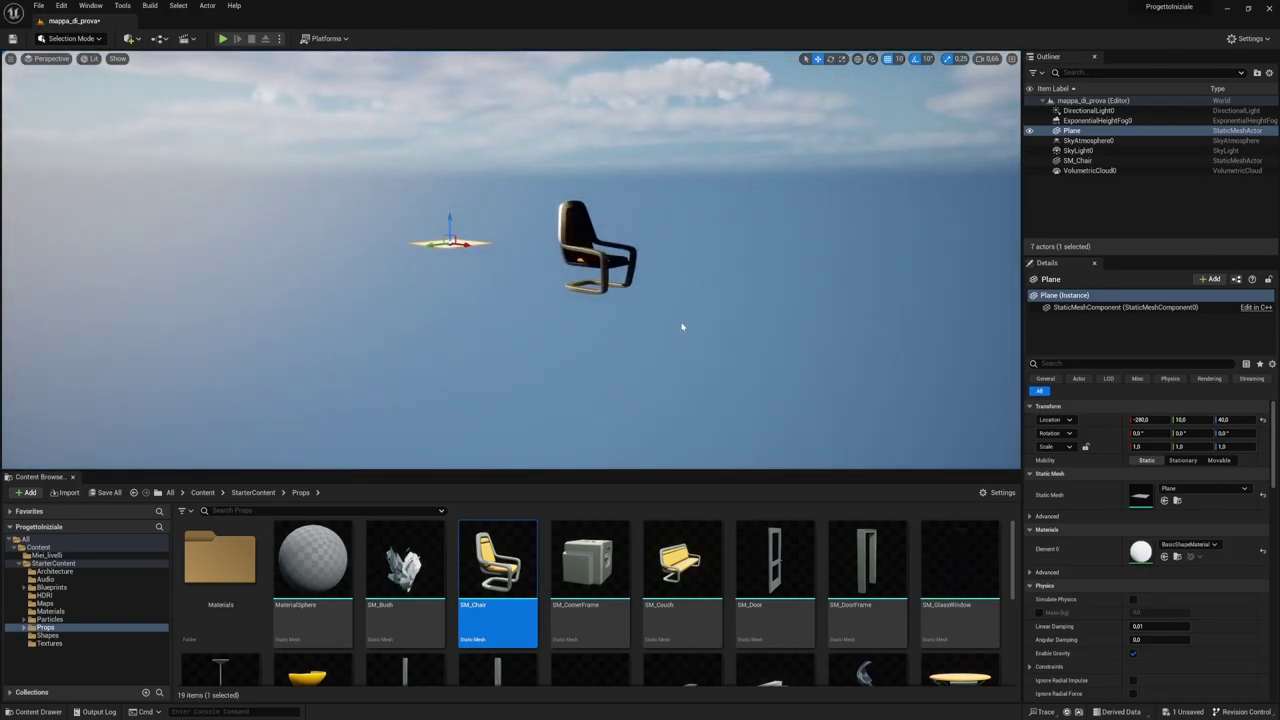
Reset the Plane's location to the origin and trial-stretch it along X.
click(1262, 419)
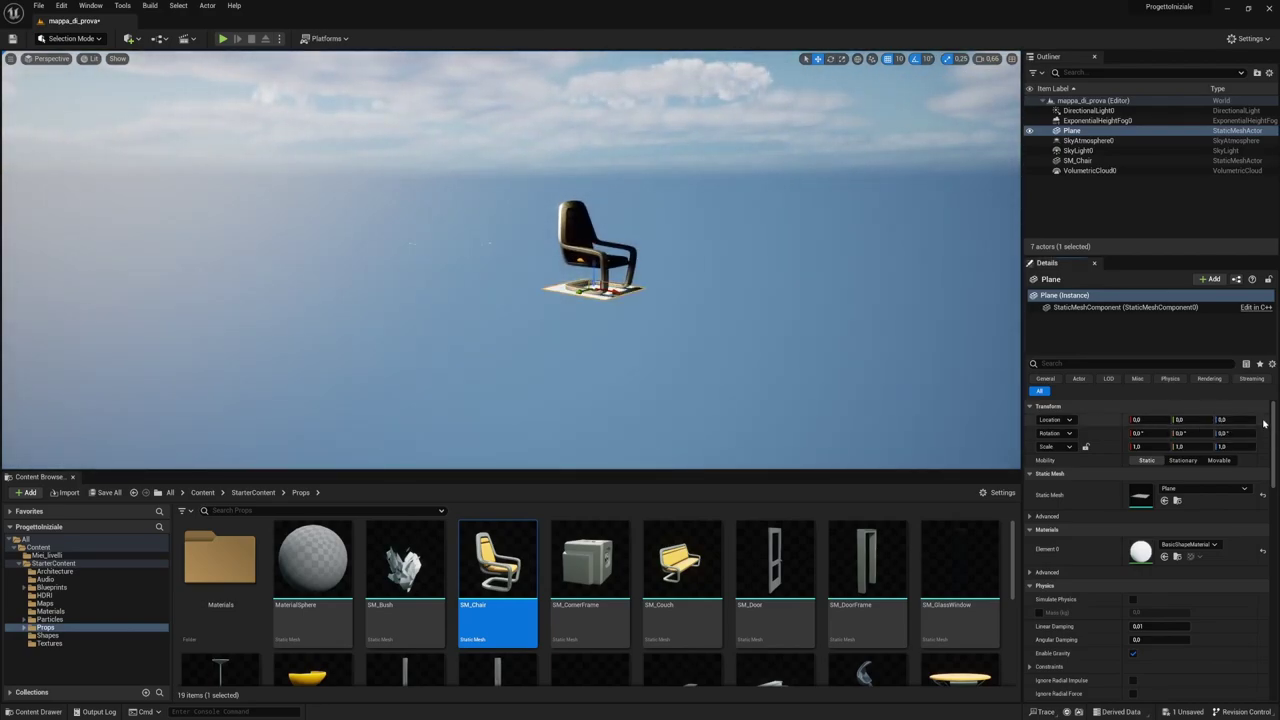
right_drag(640, 300, 640, 300)
right_drag(954, 343, 954, 343)
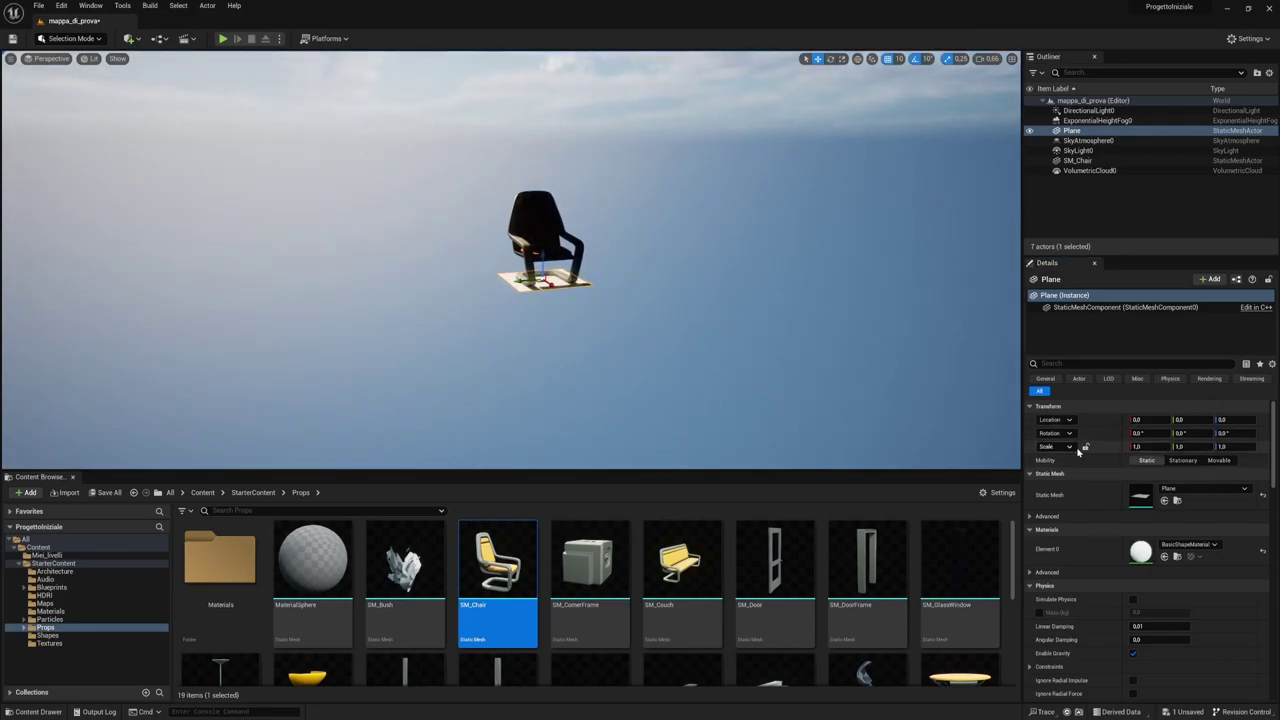
drag(1145, 447, 1238, 446)
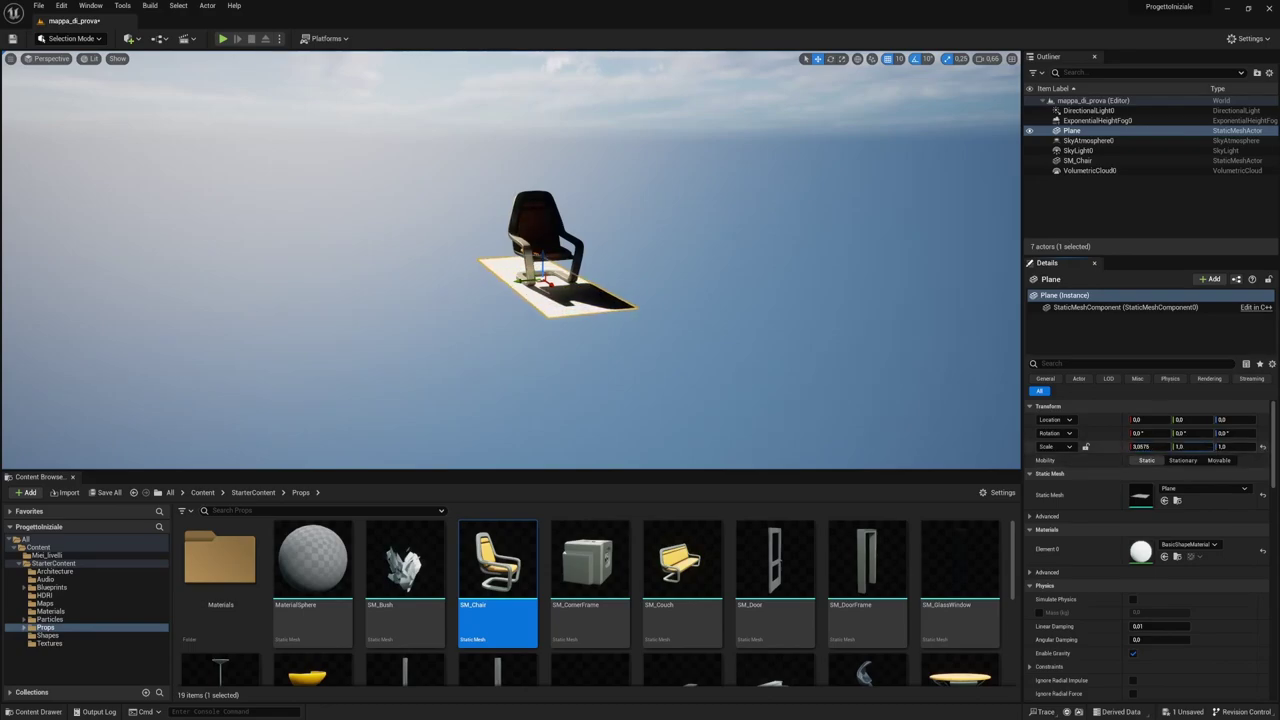
Reset the Plane's scale and lock it to scale uniformly on all axes.
click(1261, 448)
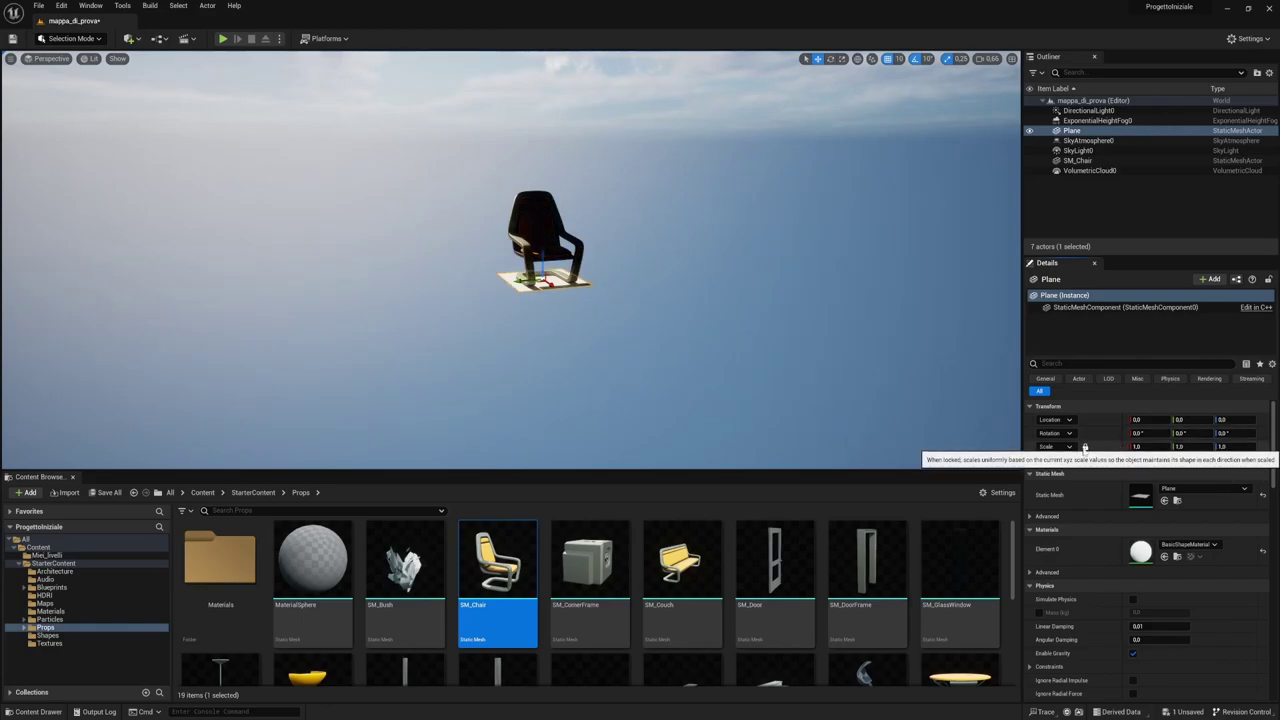
click(1085, 447)
drag(1167, 446, 1250, 446)
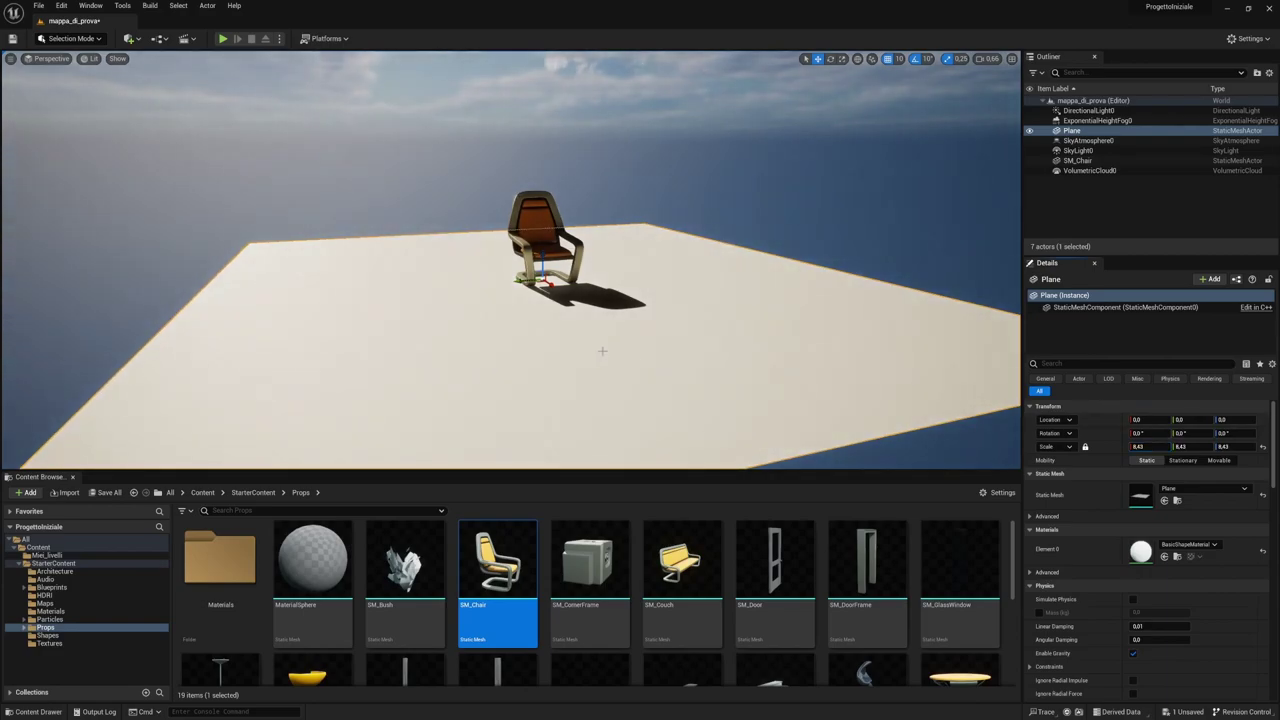
scroll(600, 349, down, 5)
right_drag(510, 260, 510, 260)
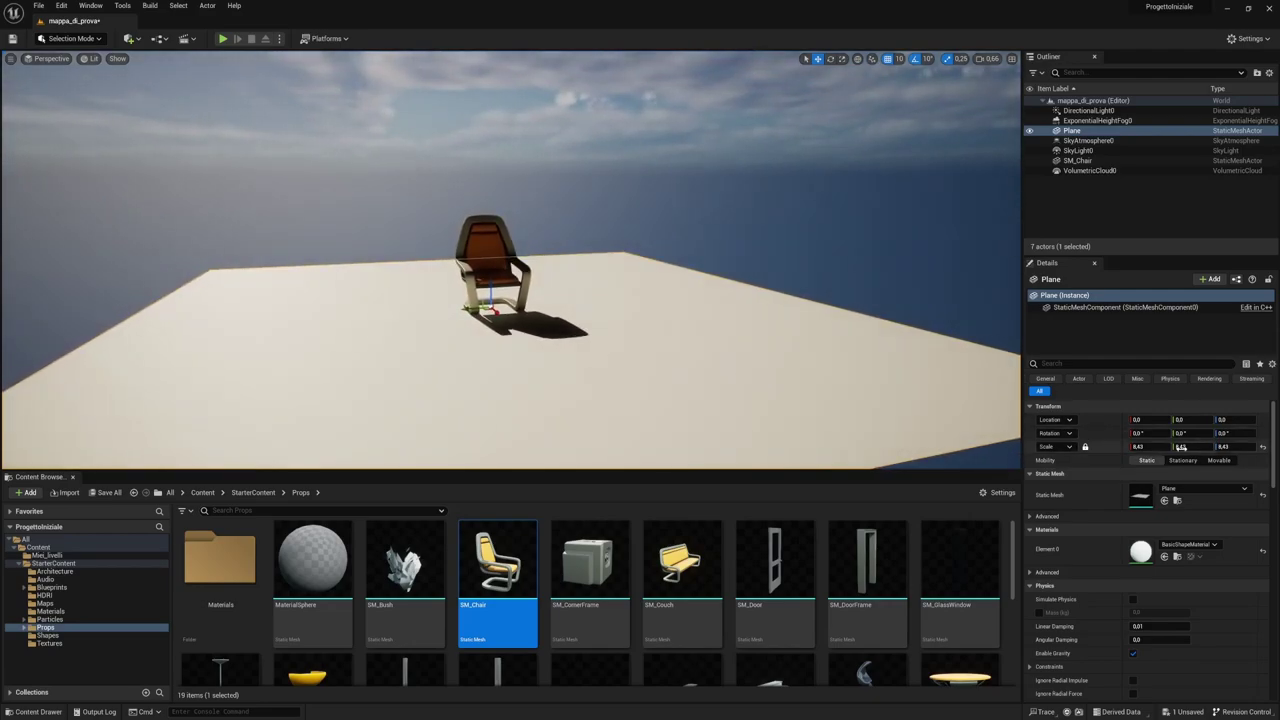
click(1263, 448)
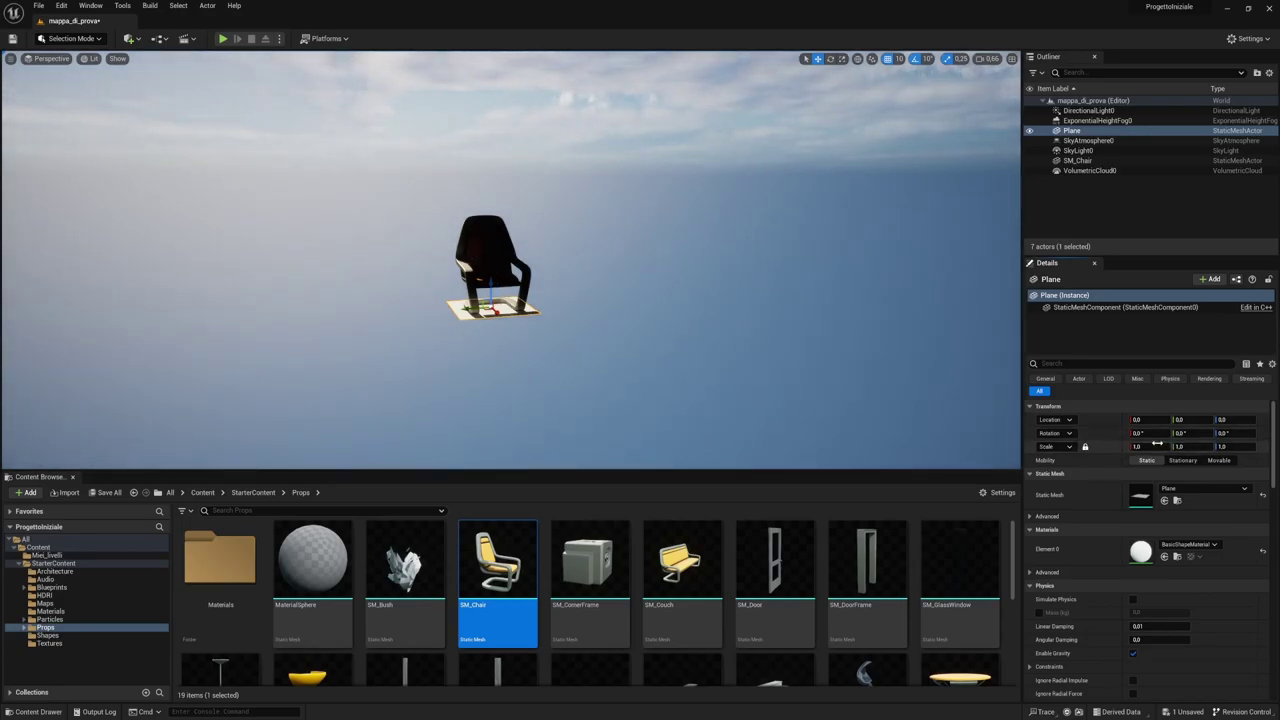
Drag the Plane's uniform scale up to 7.375 and offset it along Y to -20.
mouse_move(1140, 447)
mouse_down()
mouse_move(1175, 447)
mouse_move(658, 341)
mouse_up()
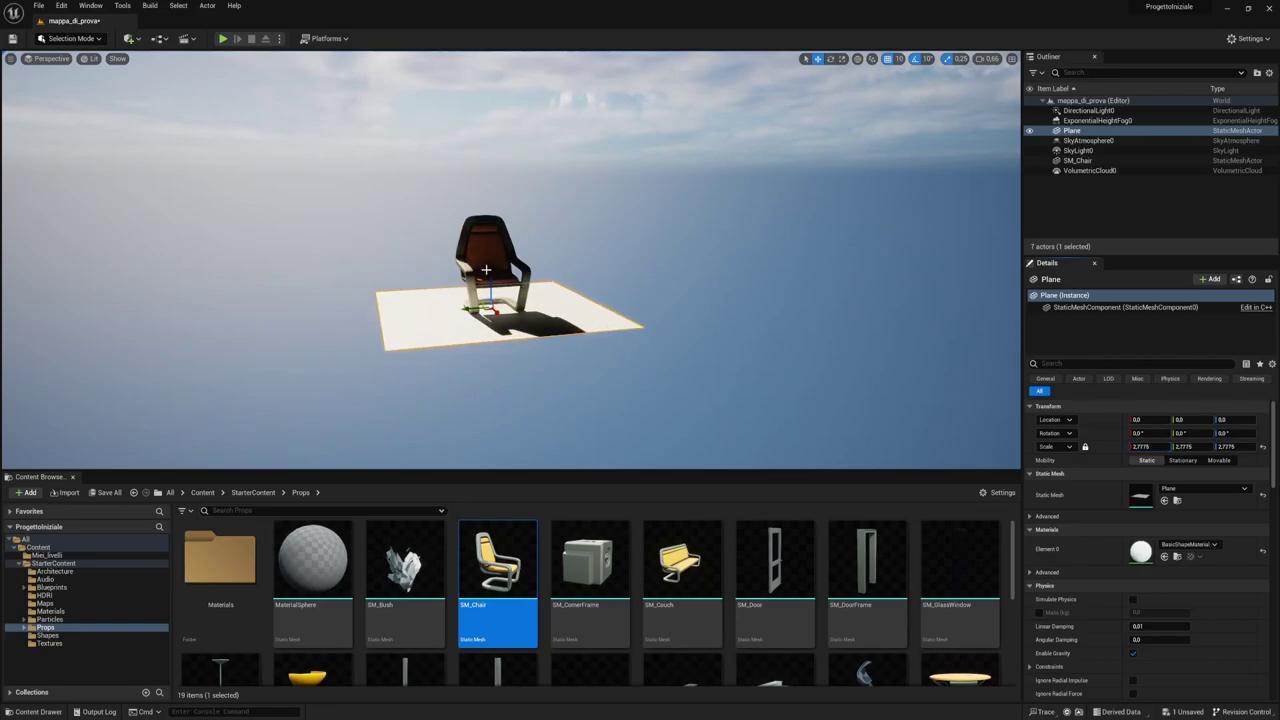
mouse_move(1150, 447)
mouse_down()
mouse_move(1195, 447)
mouse_move(1107, 501)
mouse_up()
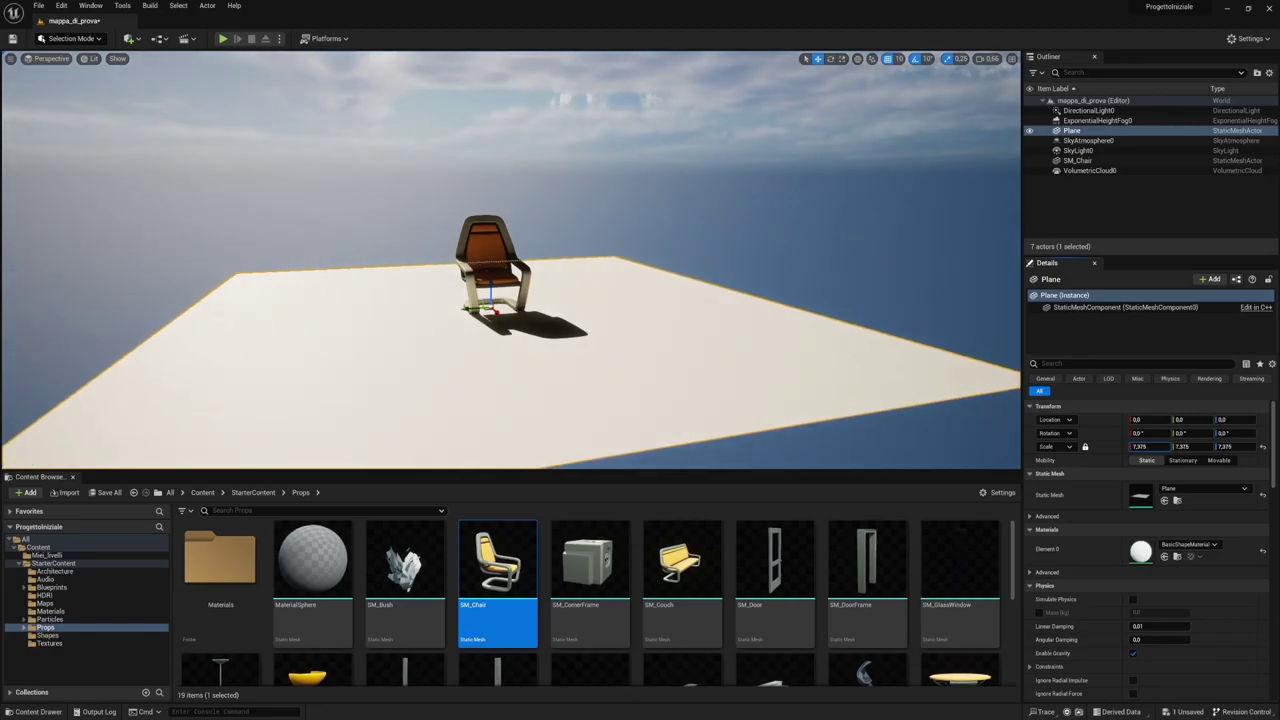
right_drag(638, 346, 615, 370)
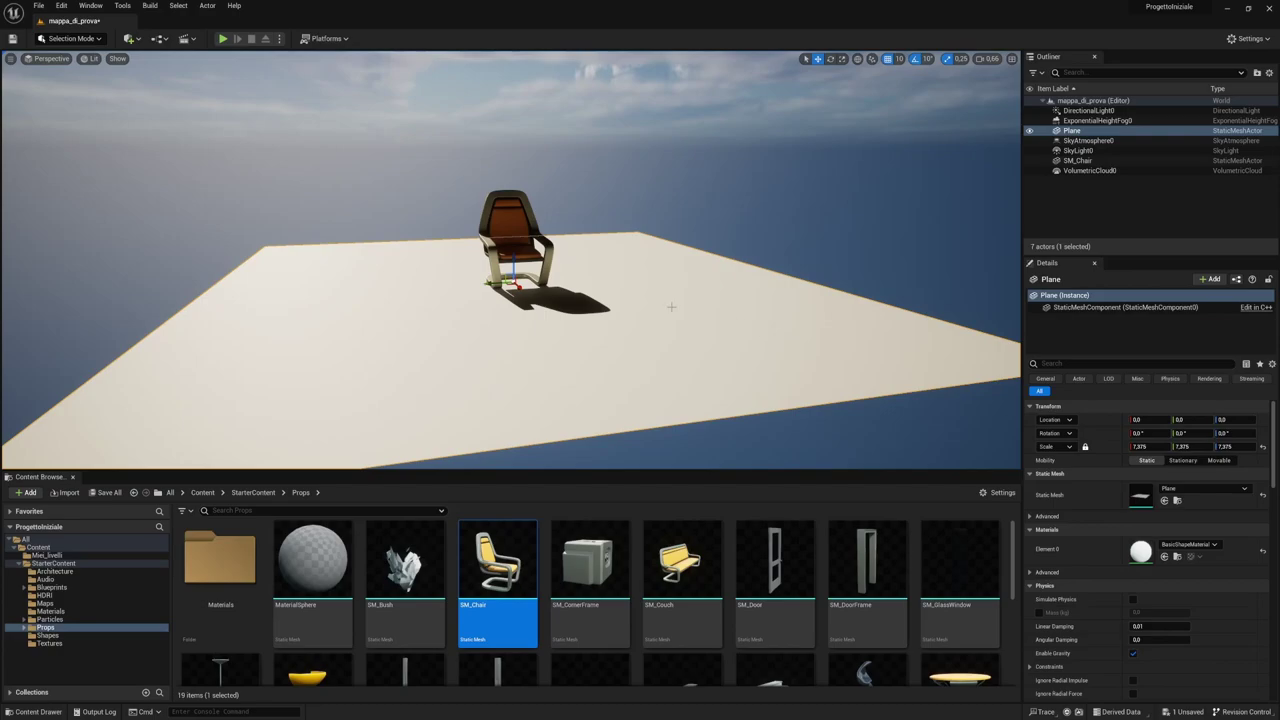
drag(492, 282, 530, 287)
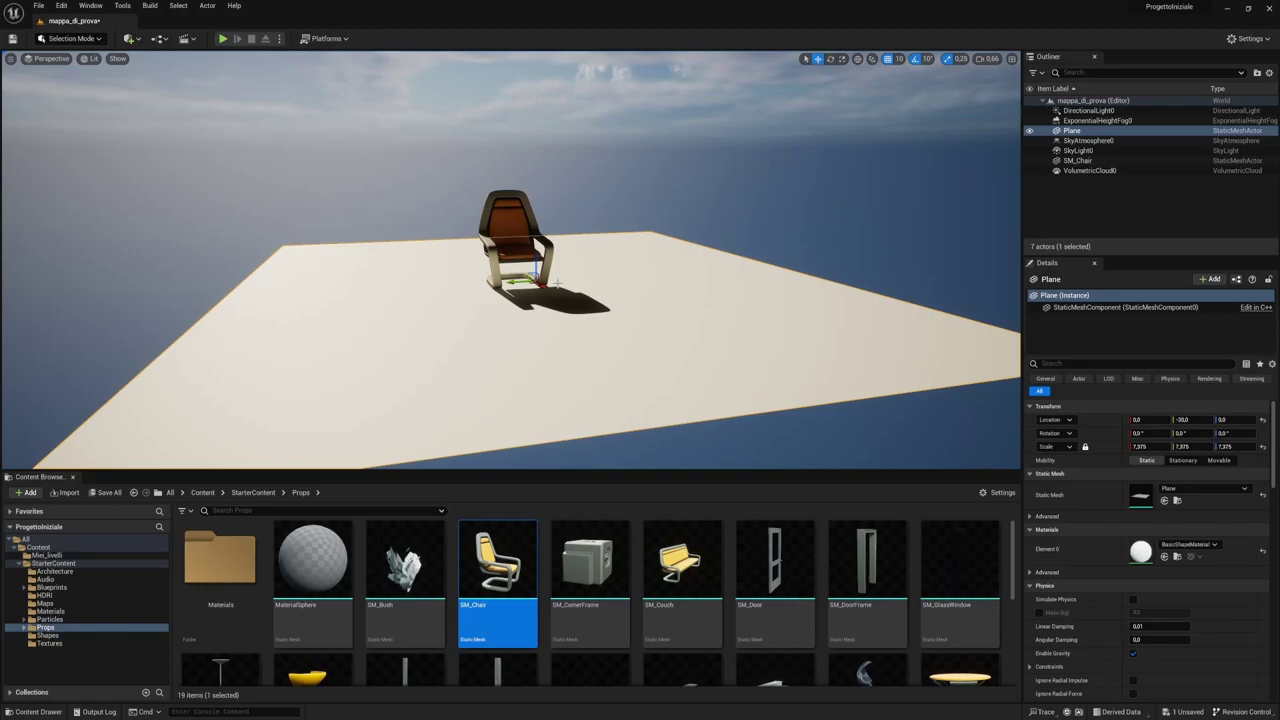
Shift the Plane along X, then rotate it about Z and tilt it about X.
drag(540, 284, 683, 180)
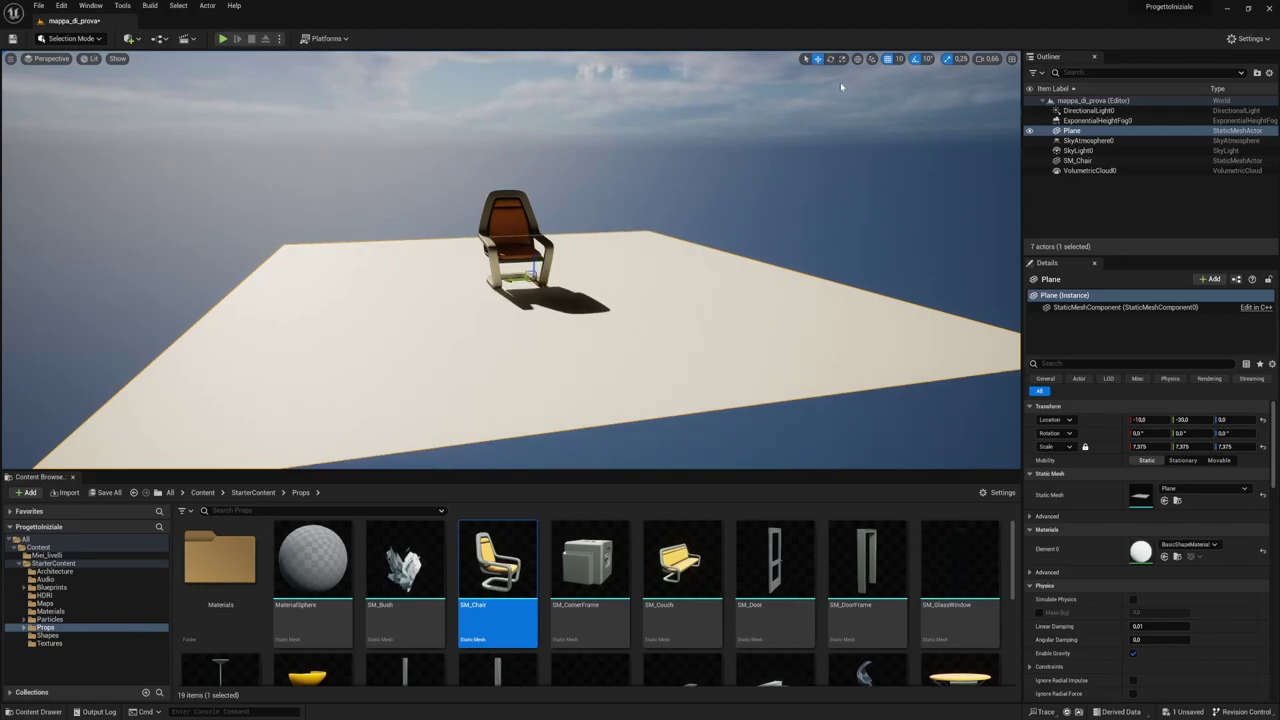
click(830, 59)
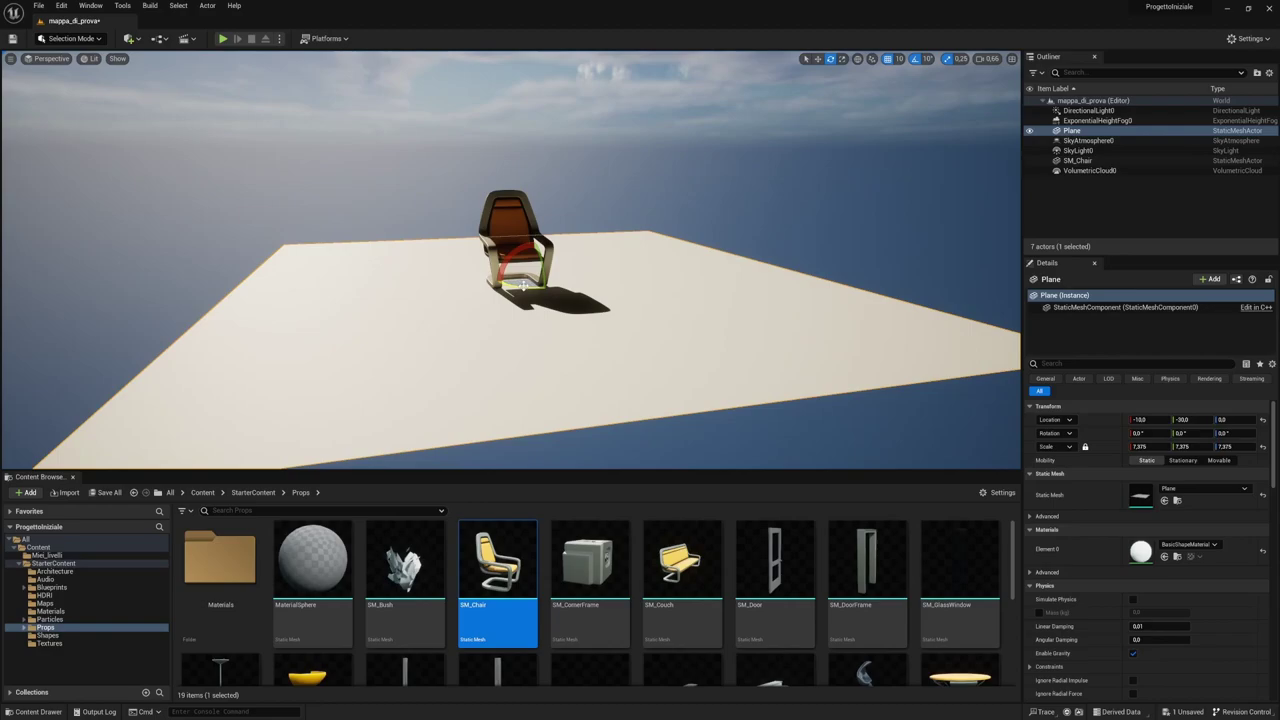
drag(523, 285, 769, 124)
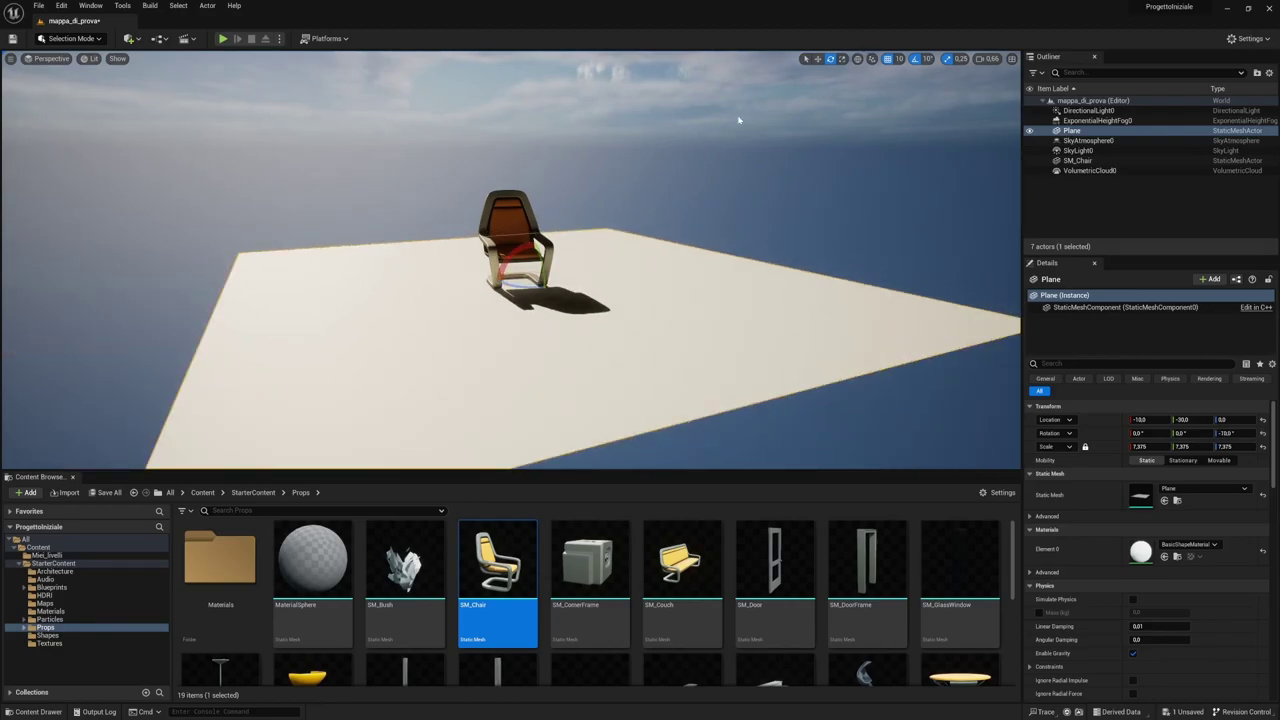
drag(508, 258, 517, 236)
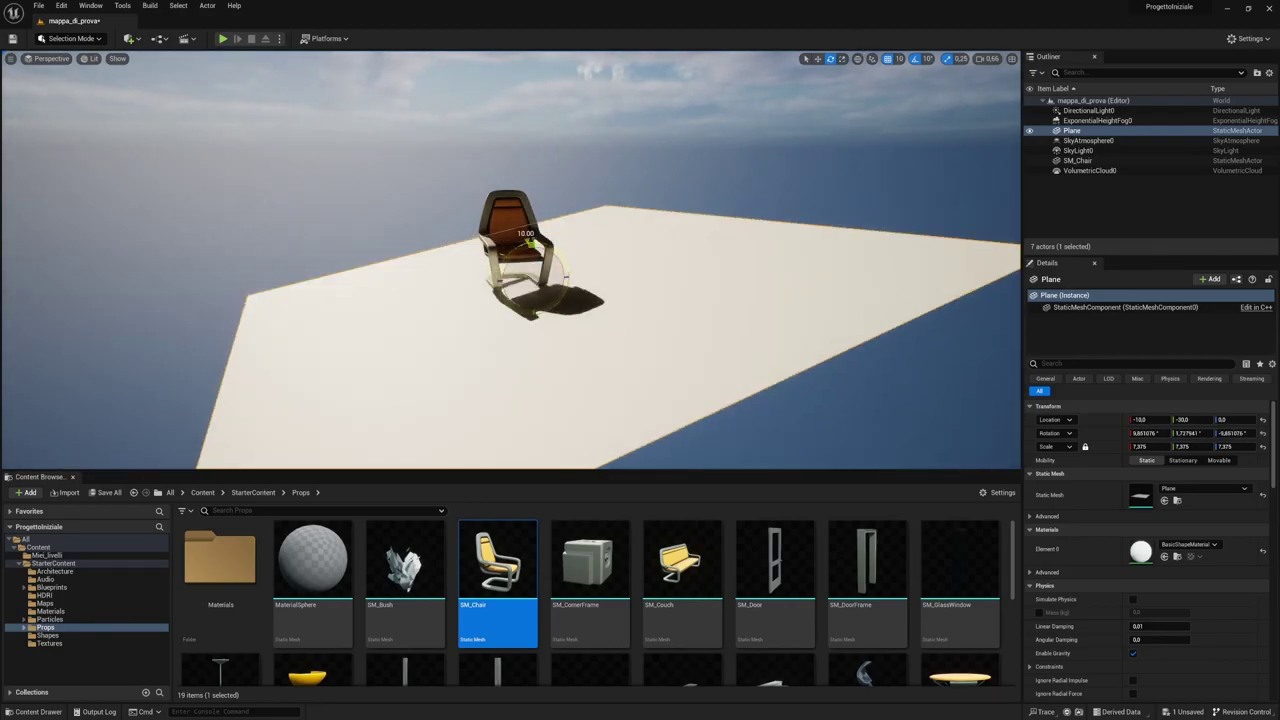
Scale the Plane narrower along Y and slightly longer along X.
click(843, 59)
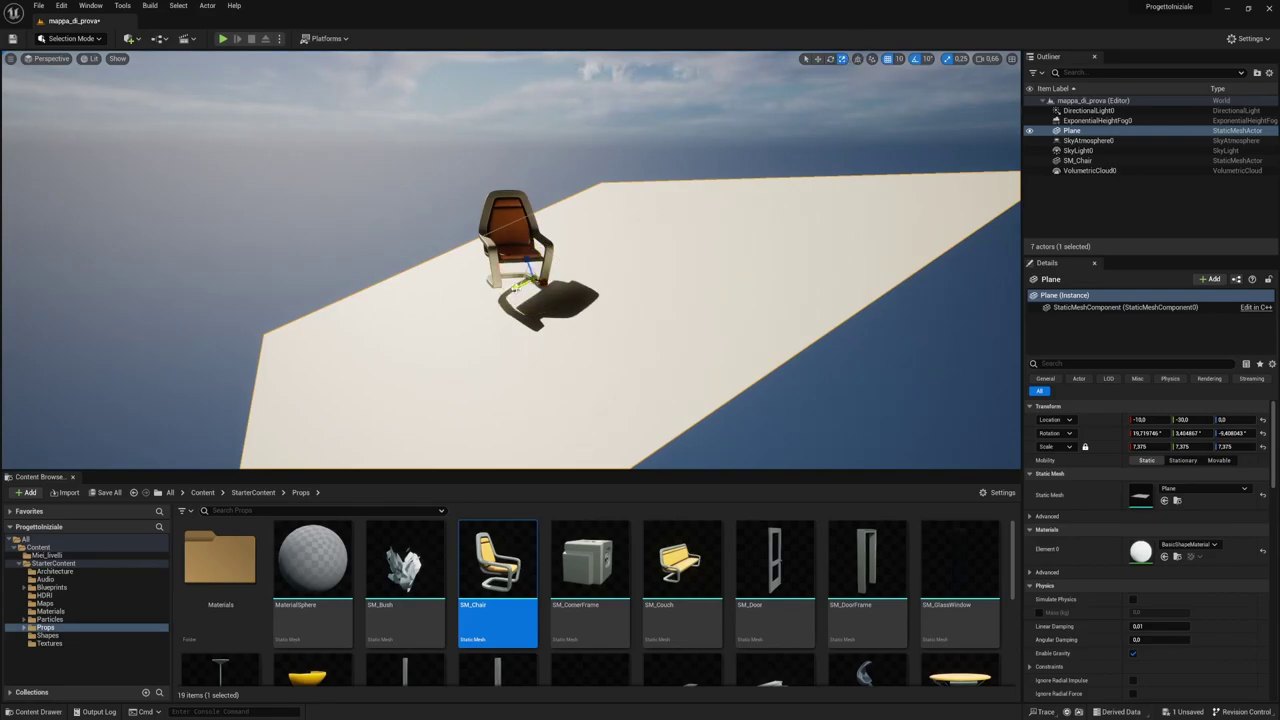
drag(517, 286, 505, 290)
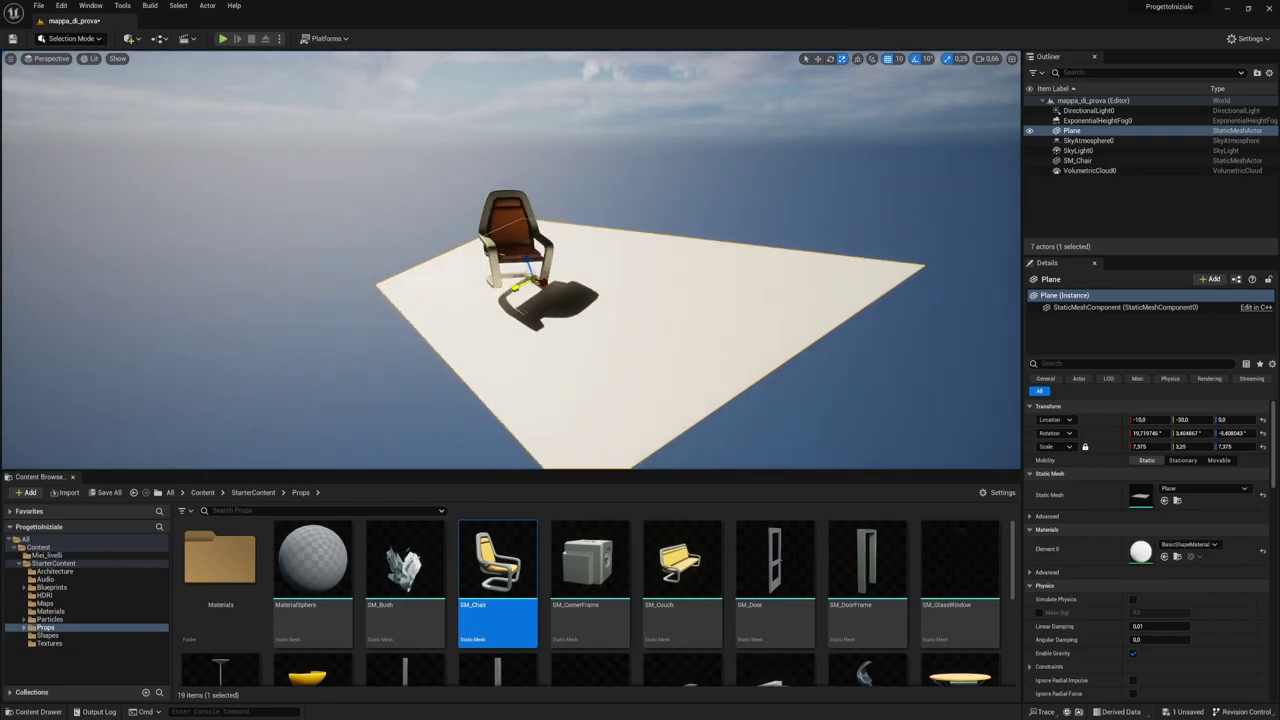
drag(540, 283, 541, 284)
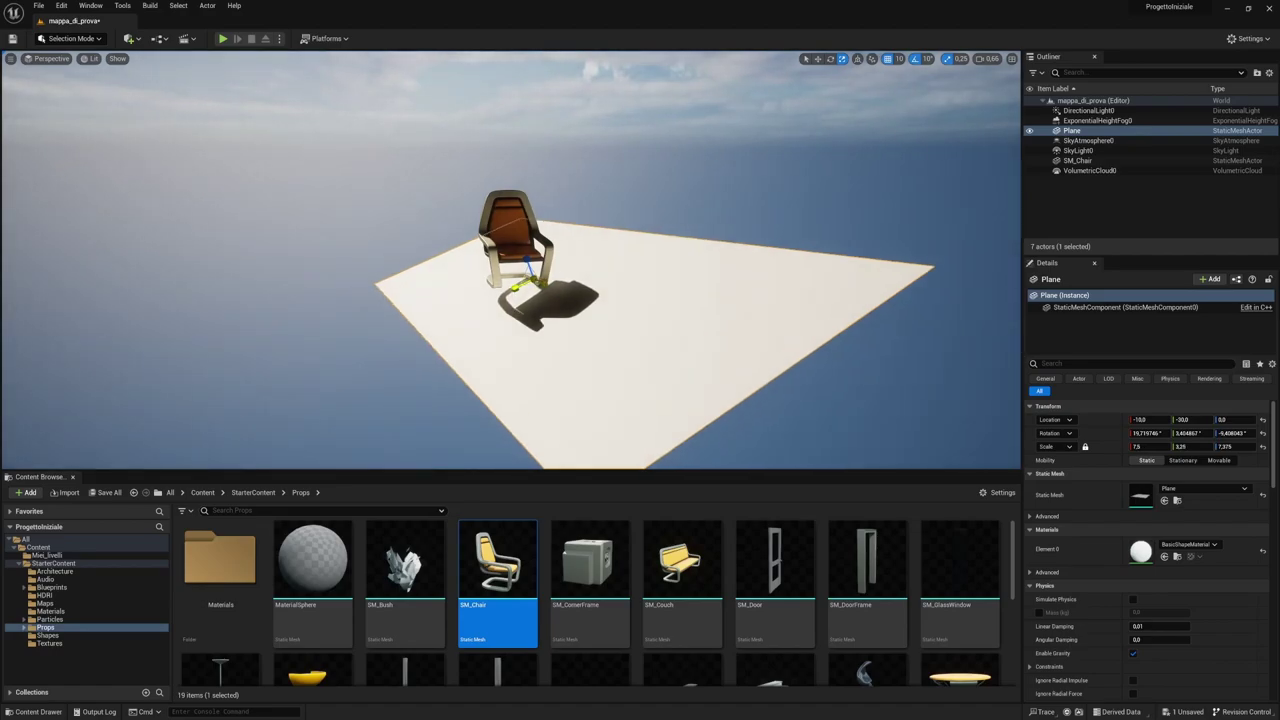
right_drag(568, 271, 640, 272)
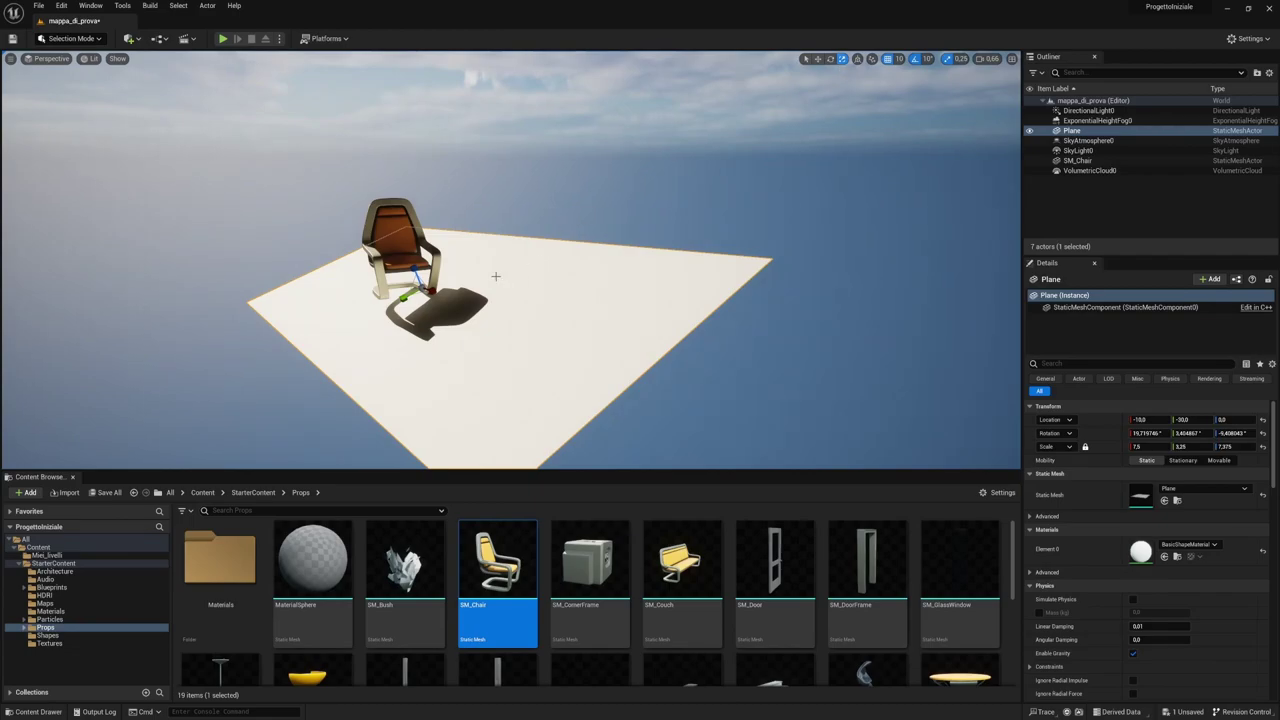
Rotate the Plane back toward level and settle its scale at 7.5, 3.5, 7.375.
key(w)
right_drag(640, 272, 660, 272)
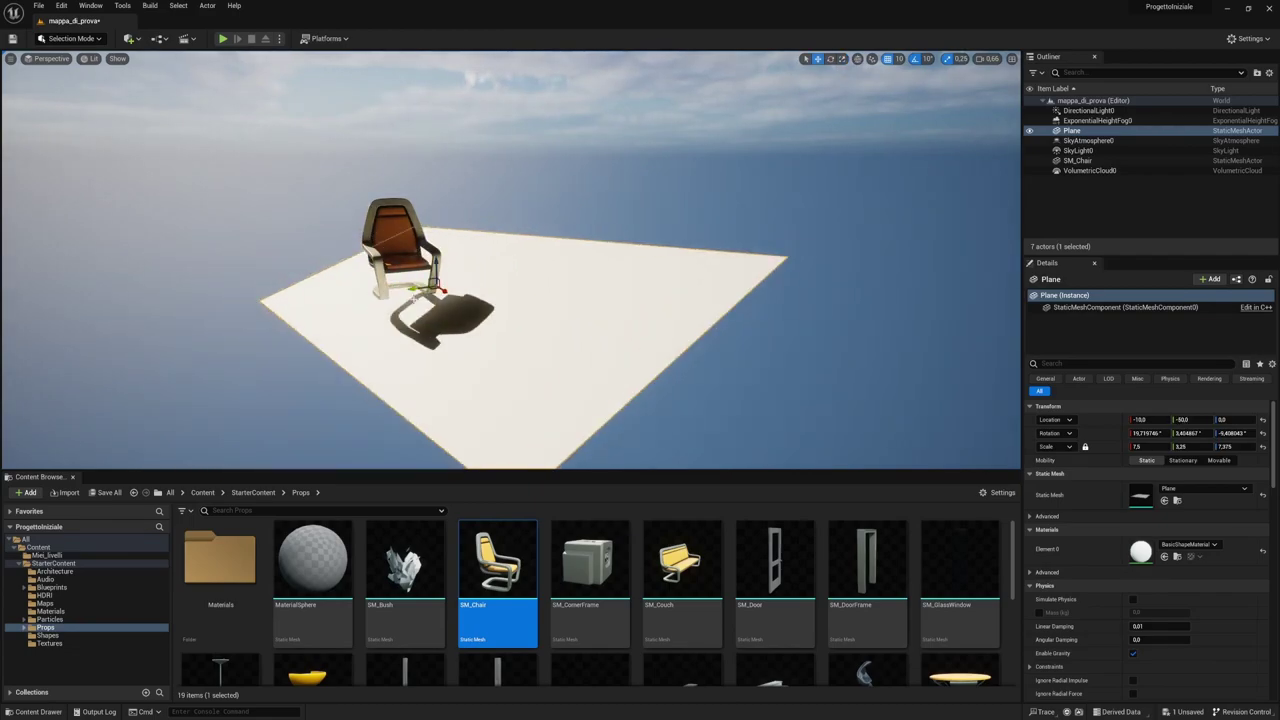
key(e)
mouse_move(430, 290)
mouse_down()
mouse_move(424, 260)
mouse_move(416, 296)
mouse_up()
key(r)
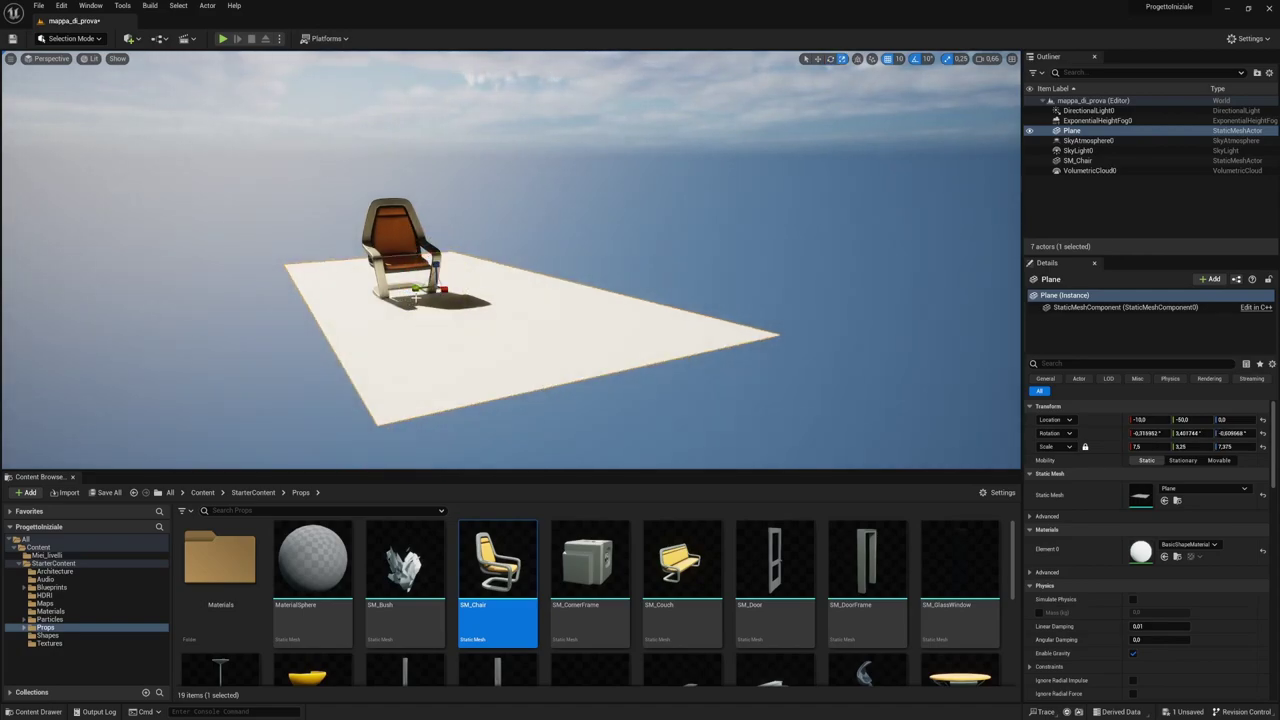
drag(416, 290, 430, 290)
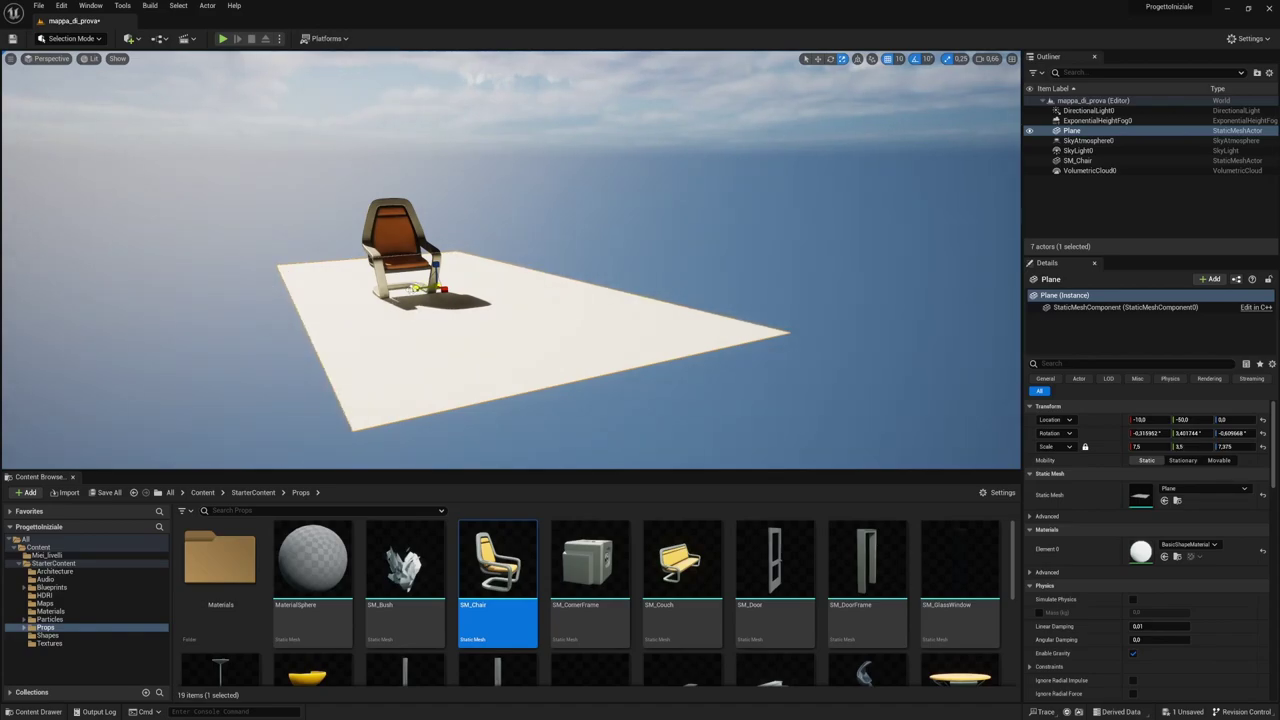
mouse_move(455, 332)
right_down()
mouse_move(400, 300)
mouse_move(400, 340)
mouse_move(494, 334)
right_up()
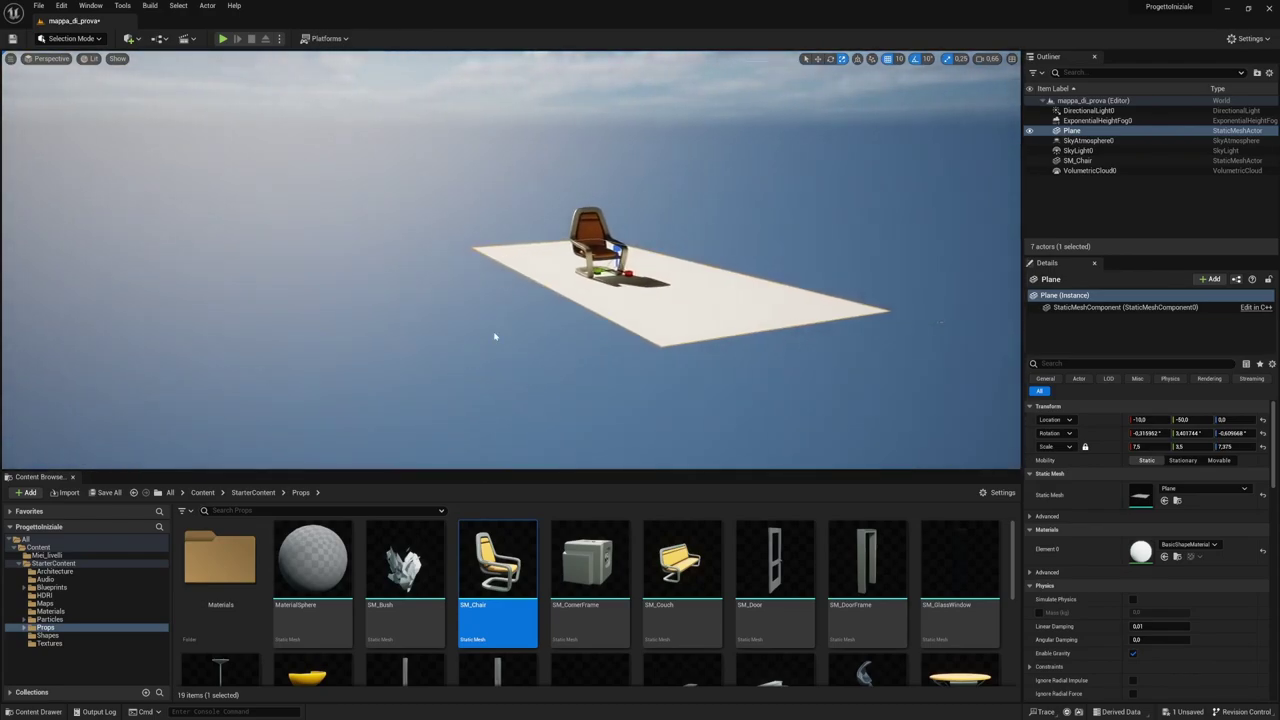
Enlarge the Plane floor to Scale X 8.75 and Y 9.75.
mouse_move(1180, 446)
mouse_down()
mouse_move(1200, 446)
mouse_move(1165, 446)
mouse_up()
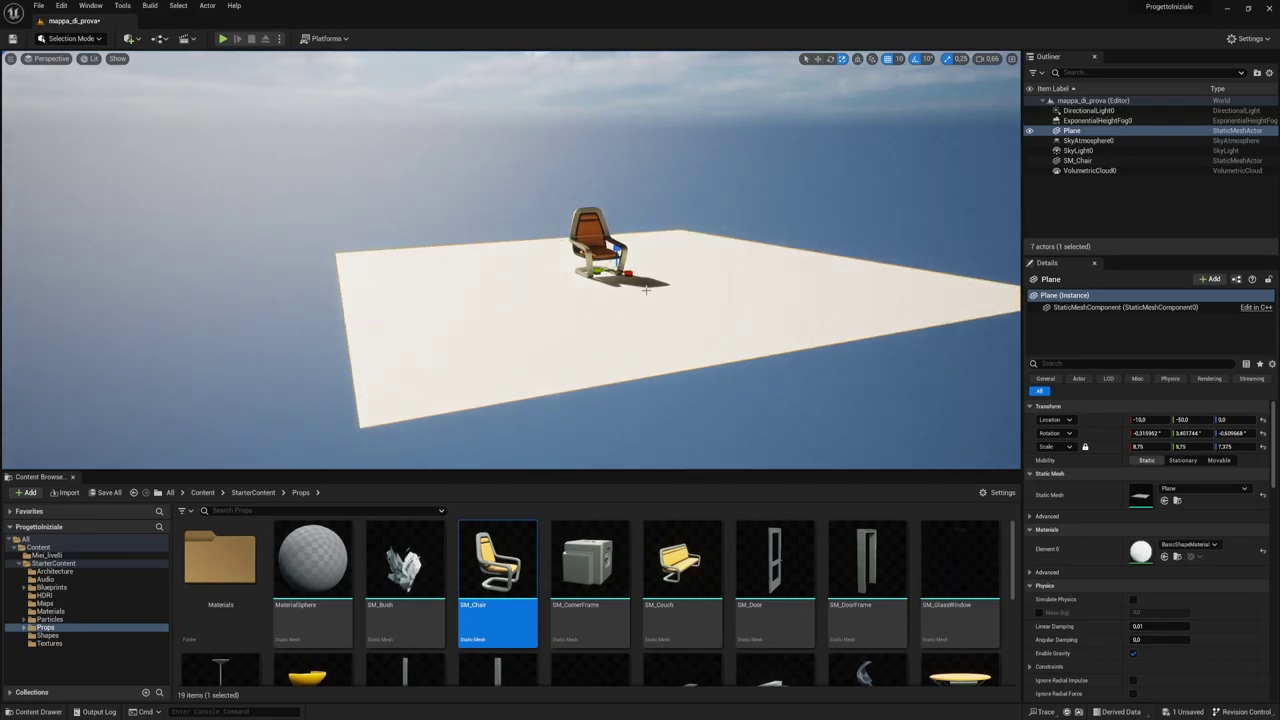
mouse_move(626, 273)
right_down()
mouse_move(640, 300)
mouse_move(610, 330)
mouse_move(620, 300)
right_up()
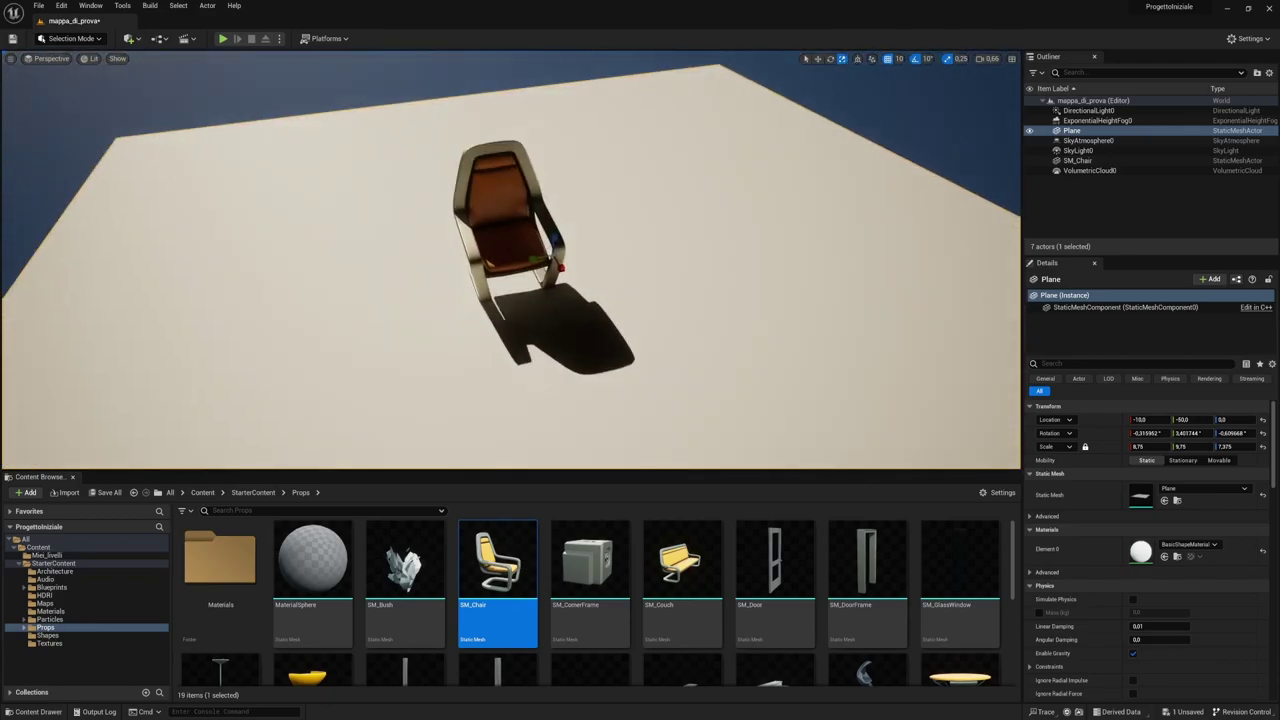
mouse_move(620, 300)
right_down()
mouse_move(600, 320)
mouse_move(646, 291)
right_up()
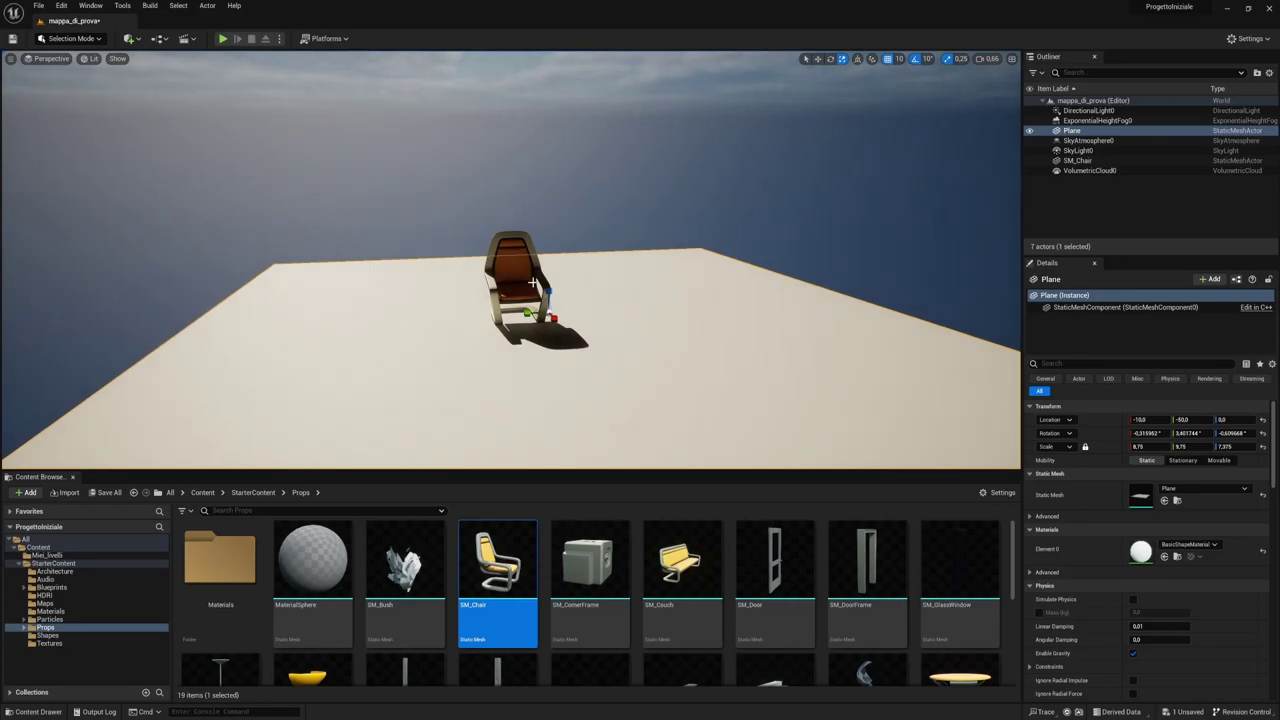
Select SM_Chair in the viewport through the right-click menu.
right_drag(533, 283, 513, 263)
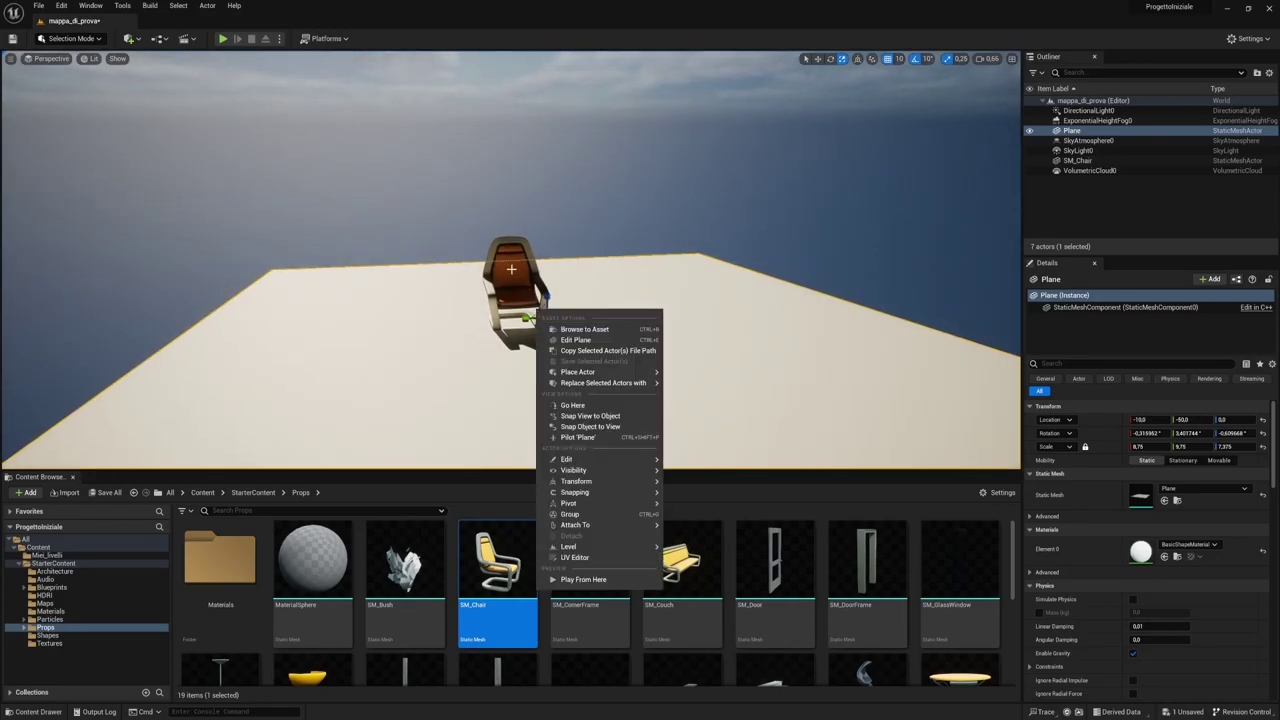
click(515, 277)
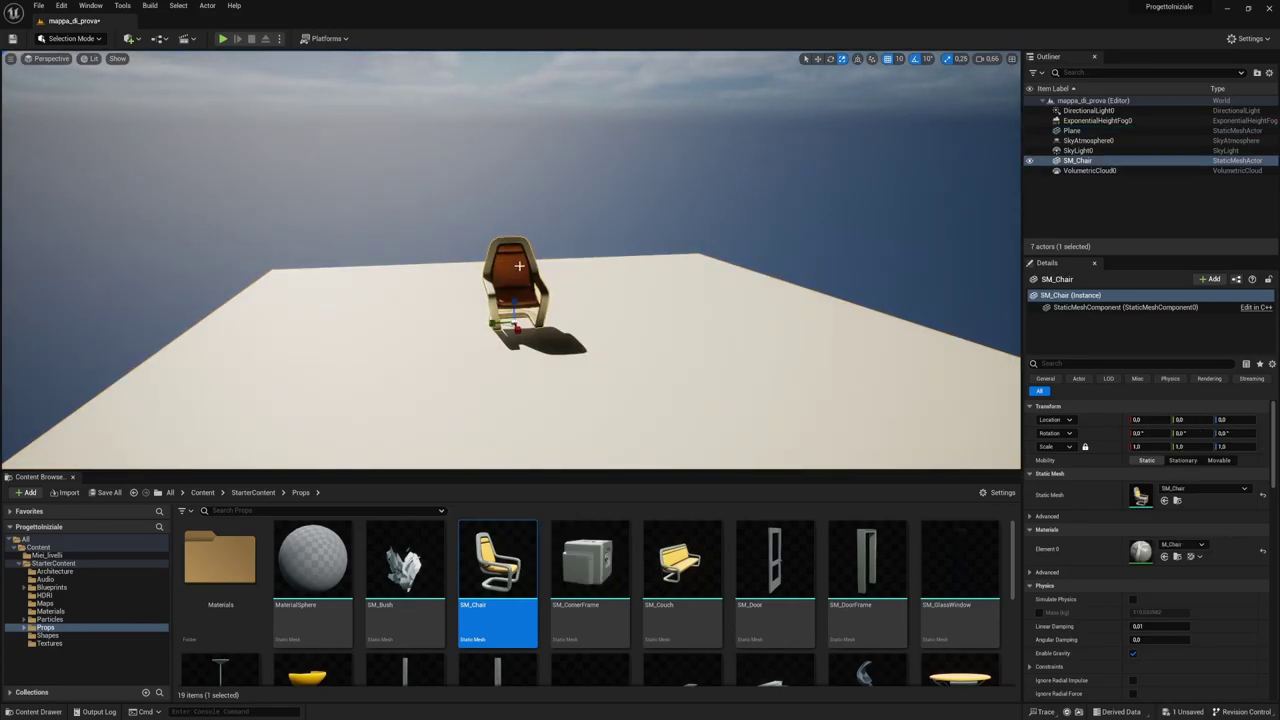
right_drag(519, 265, 505, 268)
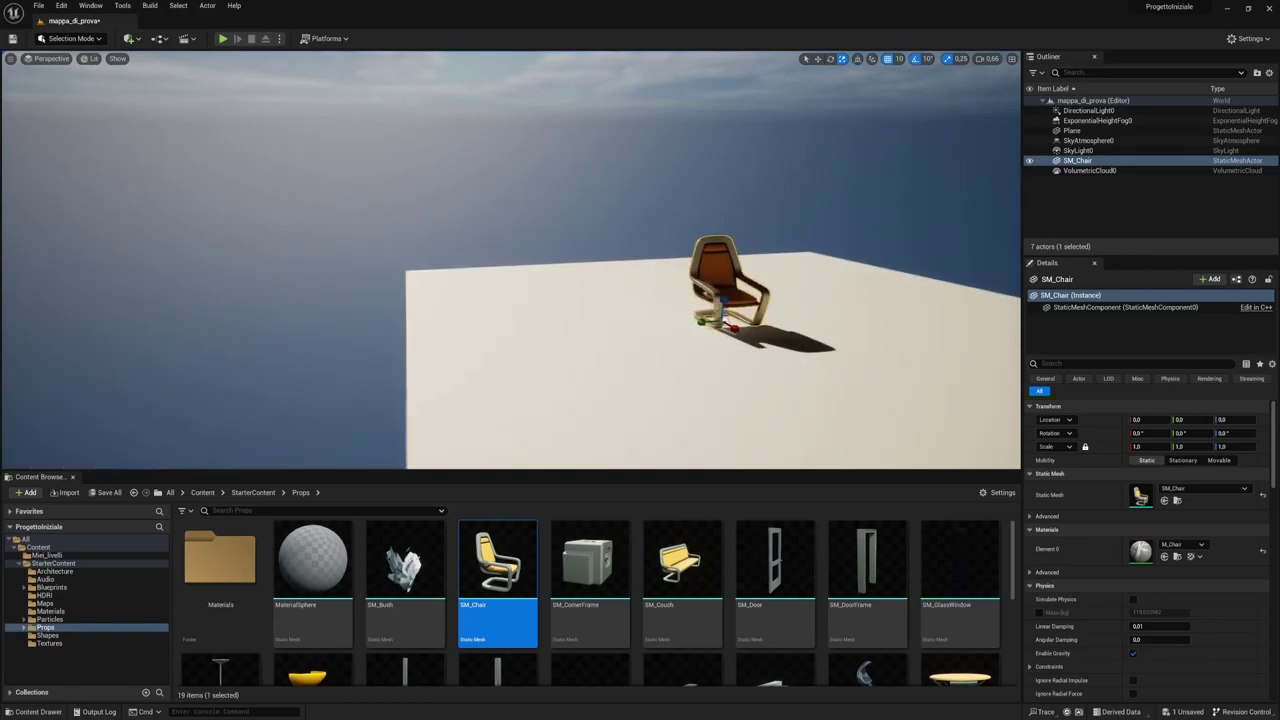